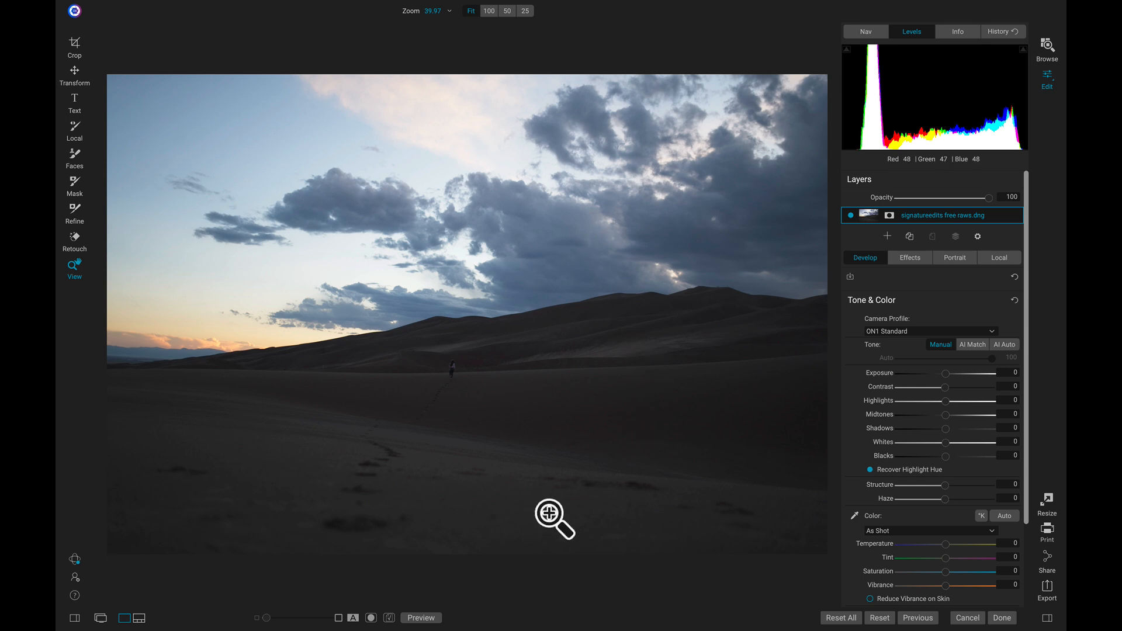
Crop the photo slightly tighter at its original ratio, placing the walking figure on the lower horizontal third line.
key("c")
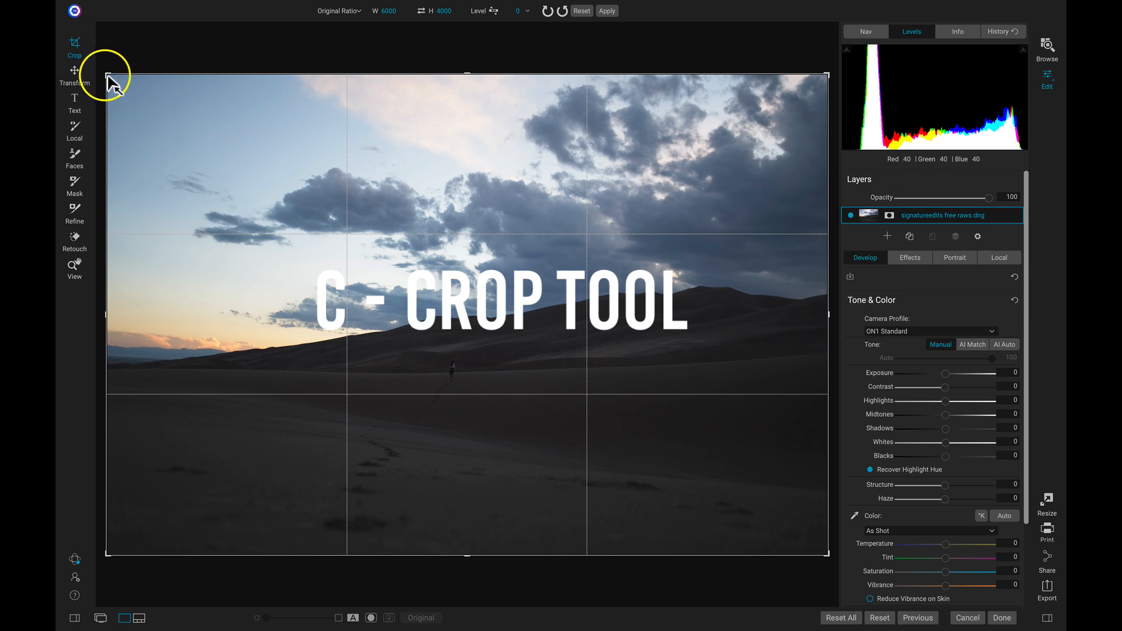
left_click(348, 11)
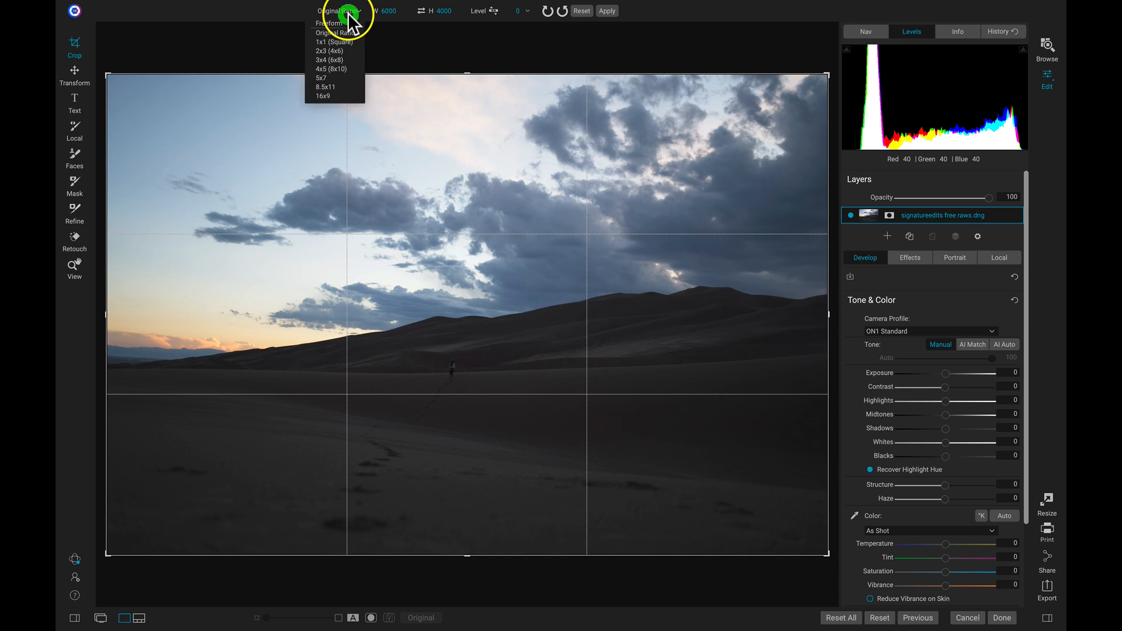
left_click(348, 33)
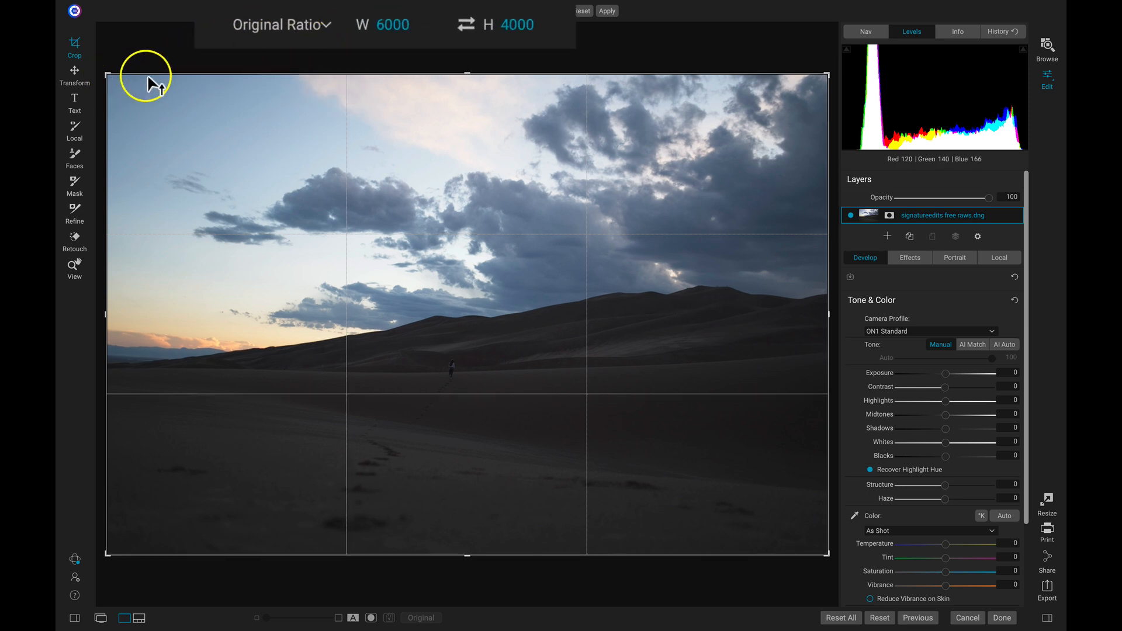
left_click_drag(108, 76, 155, 129)
left_click_drag(355, 306, 388, 343)
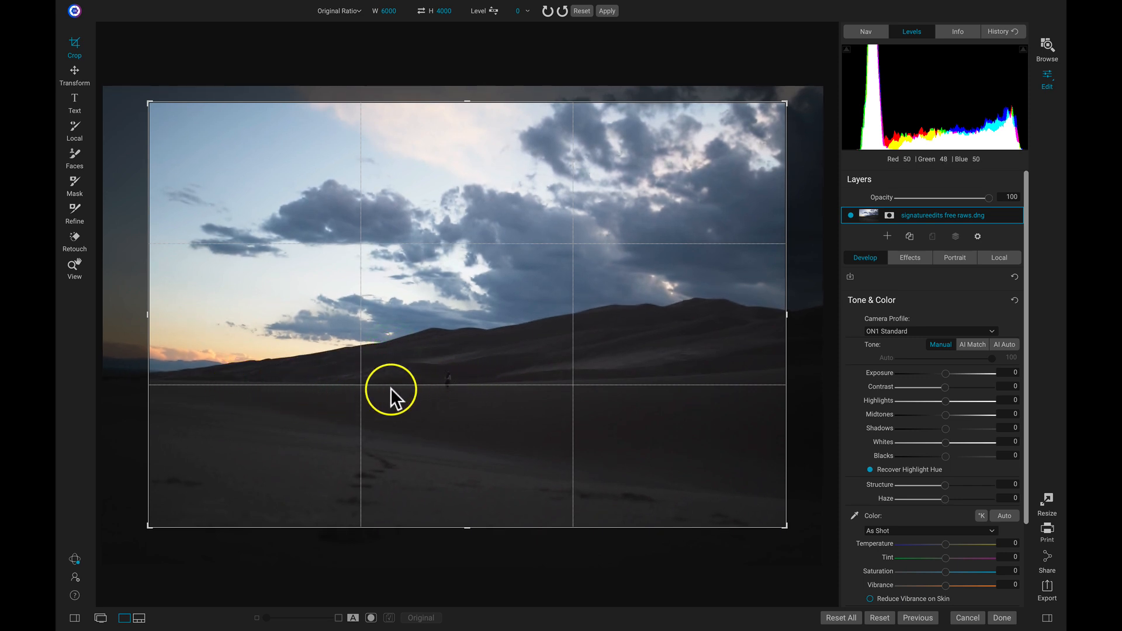
mouse_move(500, 401)
left_mouse_down()
mouse_move(519, 405)
mouse_move(505, 396)
left_mouse_up()
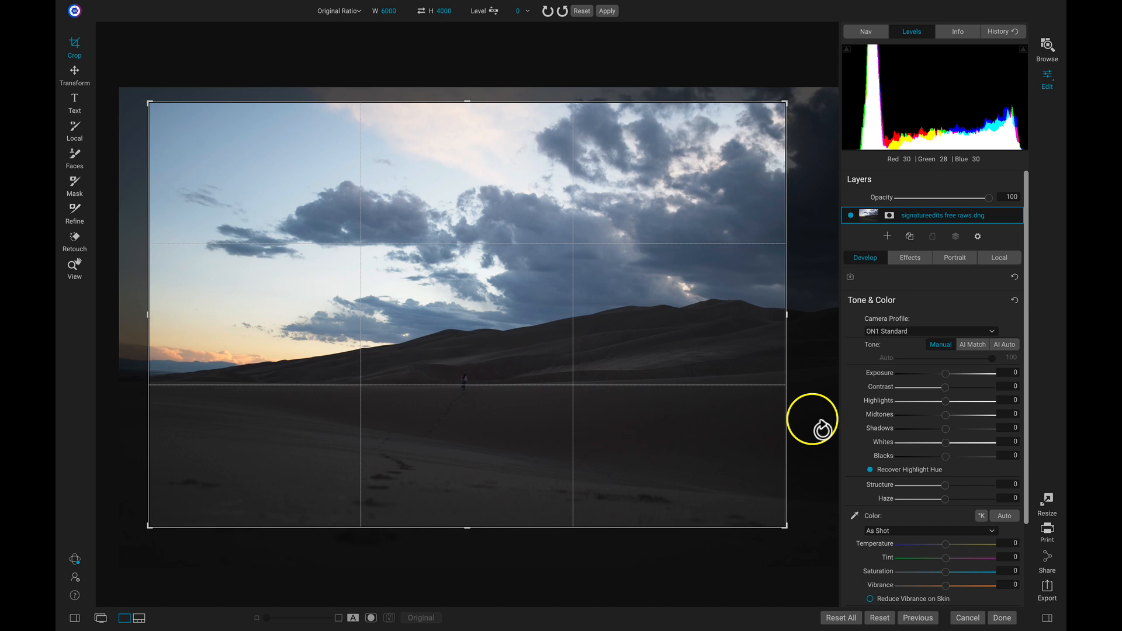
key("z")
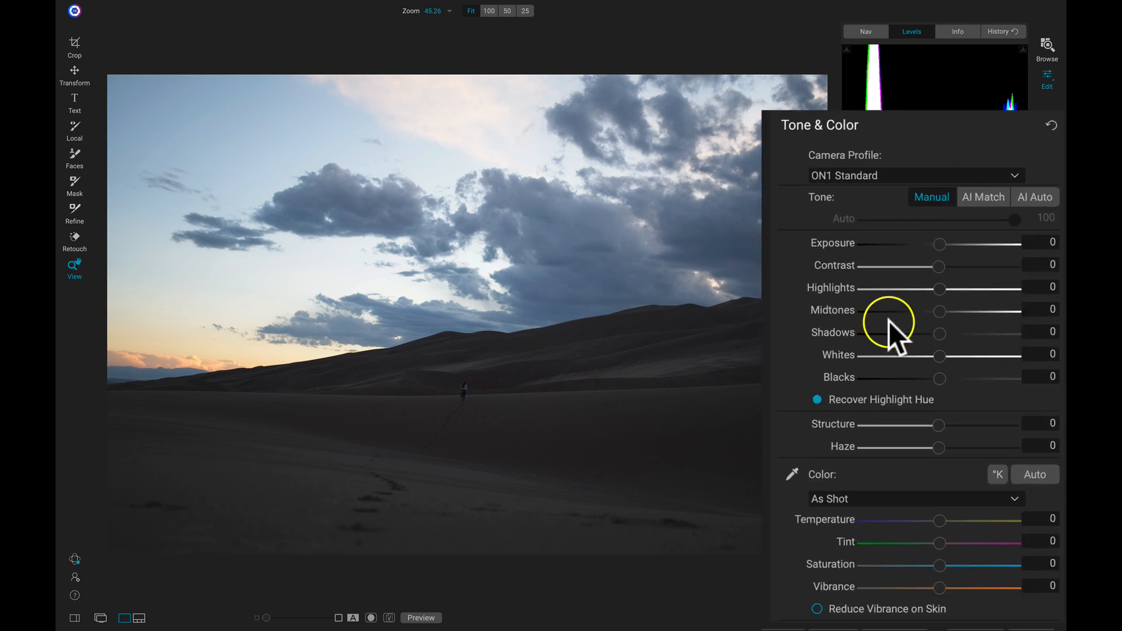
In Tone & Color, set Contrast to -100, Midtones to 20, Shadows to 7 and Blacks to -41, and compare with the original.
left_click_drag(939, 331, 970, 313)
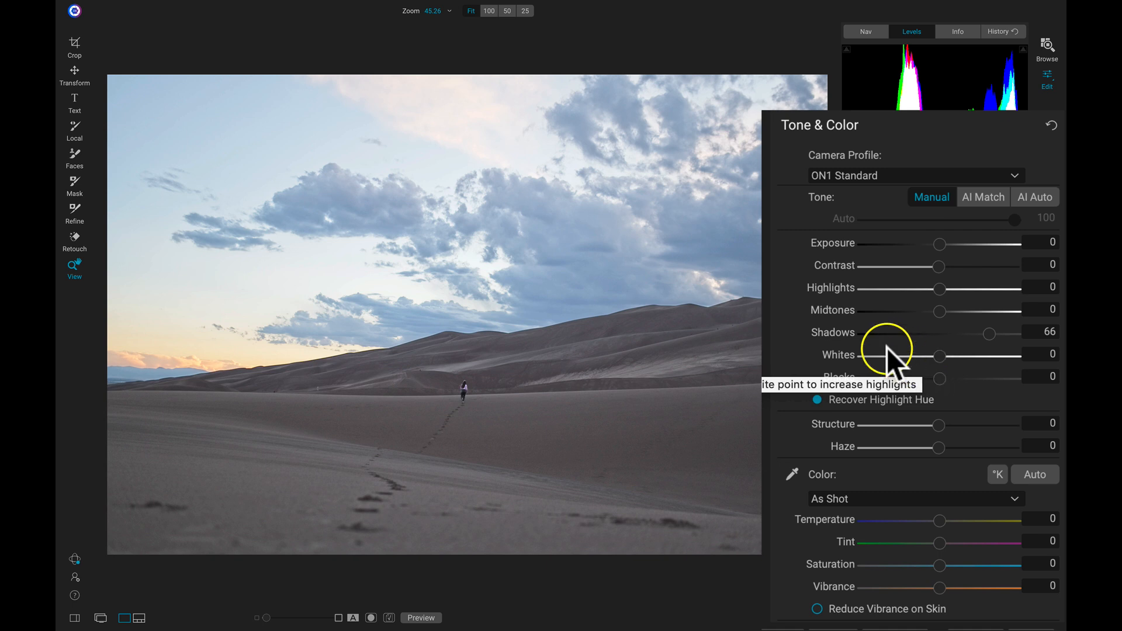
double_click(833, 330)
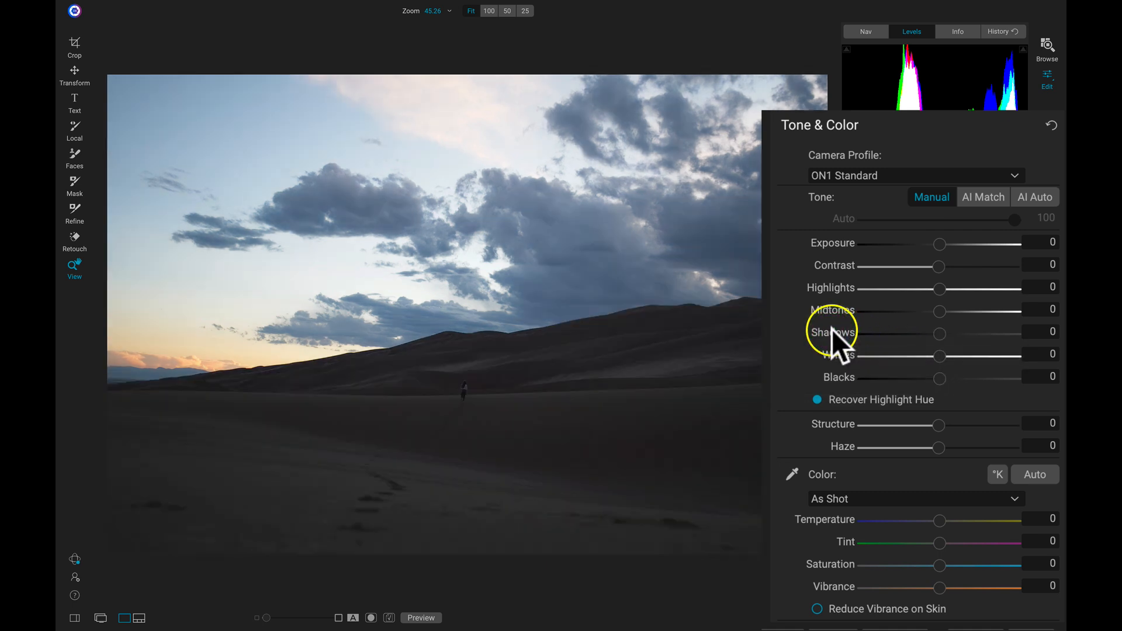
left_click_drag(938, 268, 772, 274)
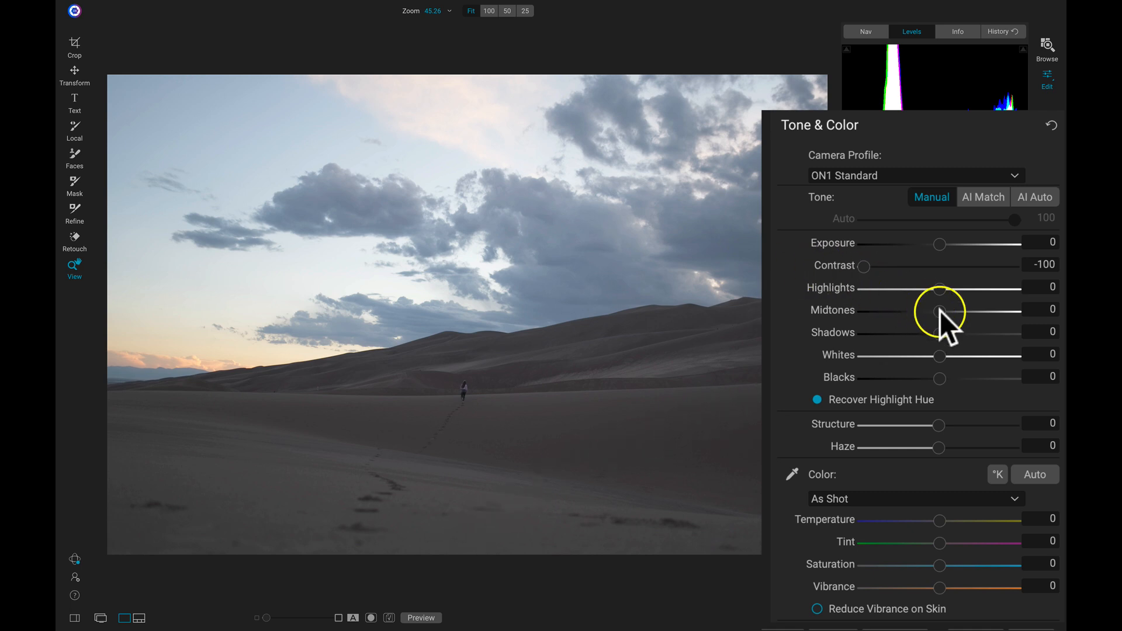
left_click_drag(942, 311, 953, 311)
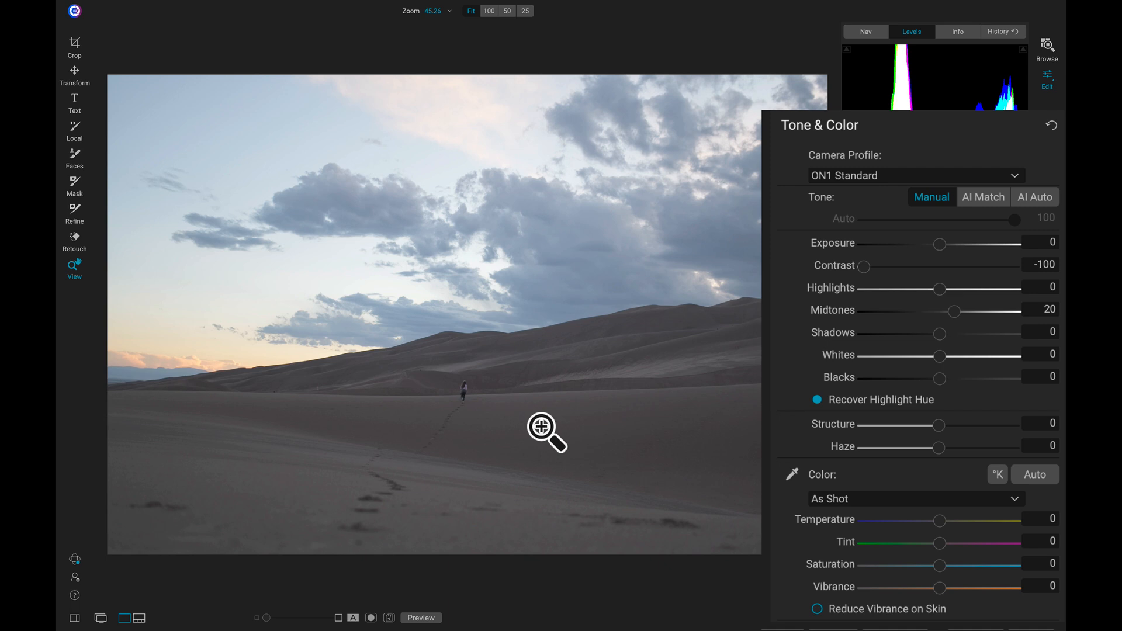
left_click_drag(942, 335, 944, 336)
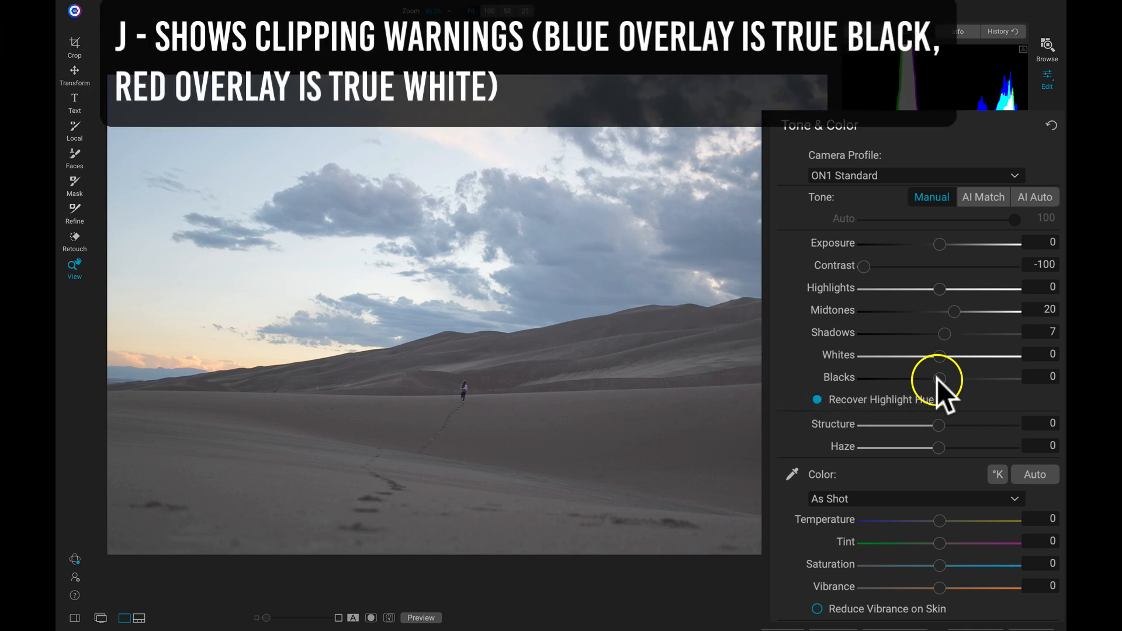
left_click_drag(938, 378, 909, 384)
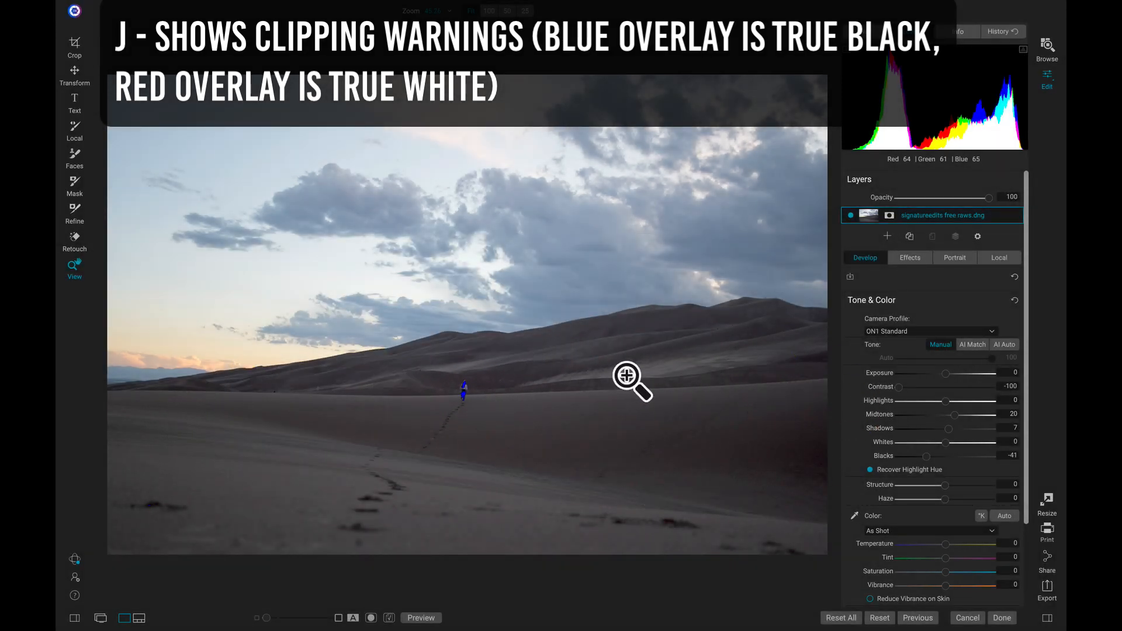
key("j")
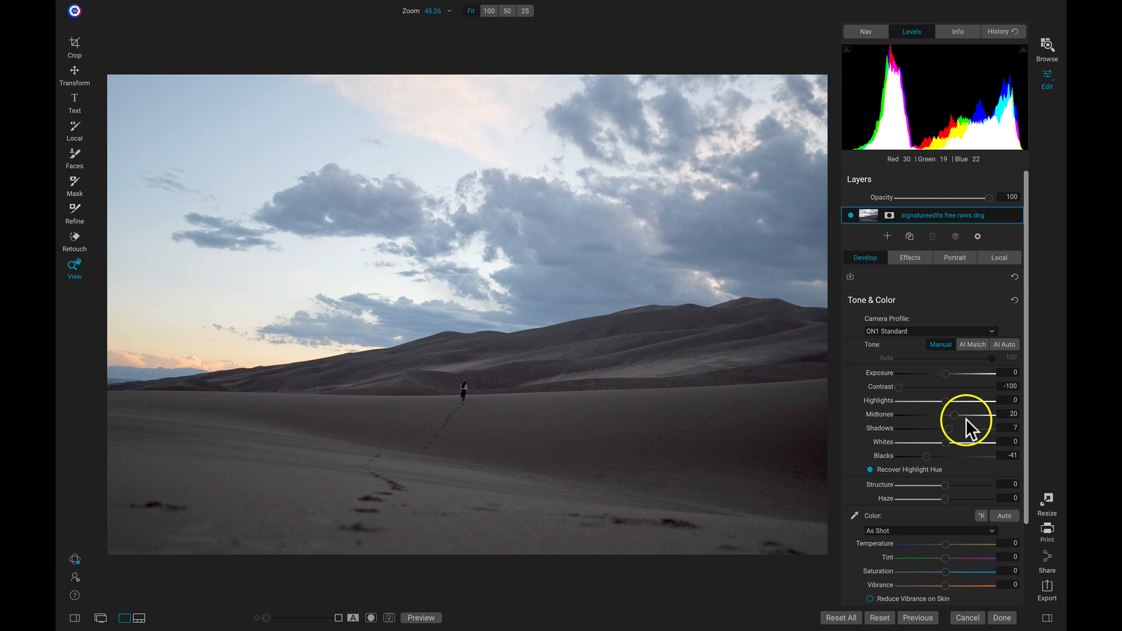
key("backslash")
key("backslash")
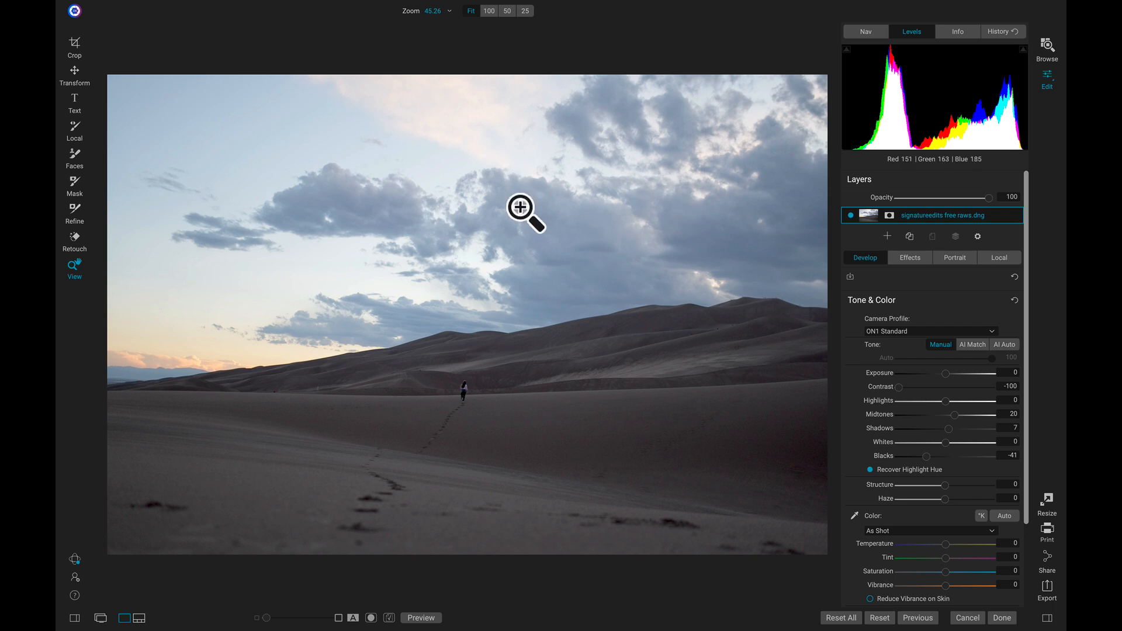
Start a local adjustment and mask it with Color Range, sampling the bright cloud in the upper part of the sky.
left_click(995, 258)
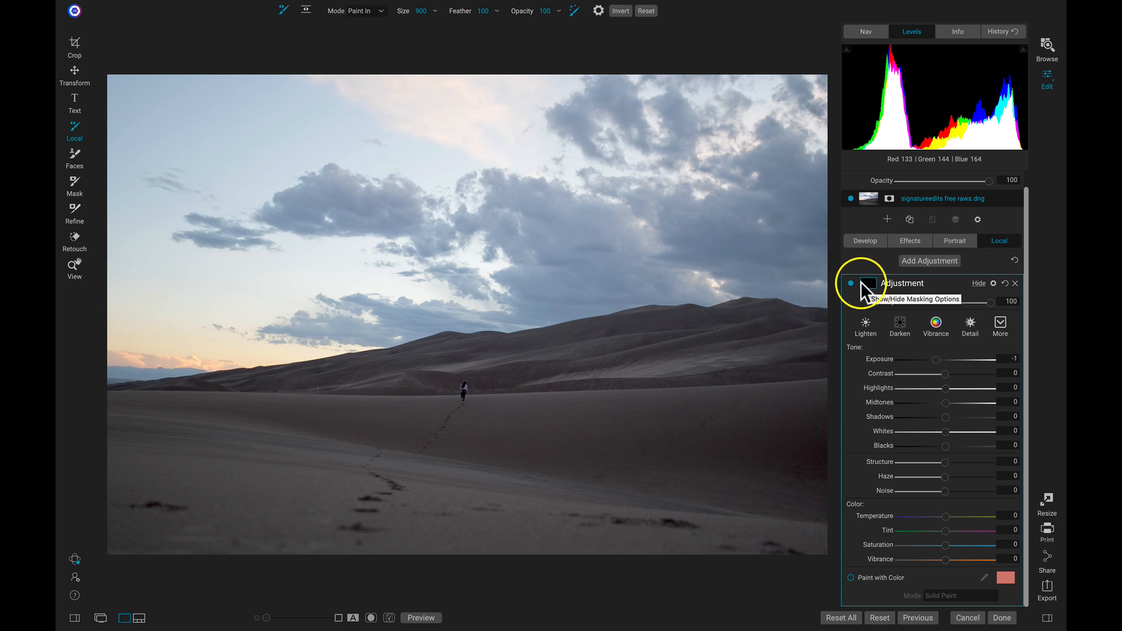
left_click(867, 283)
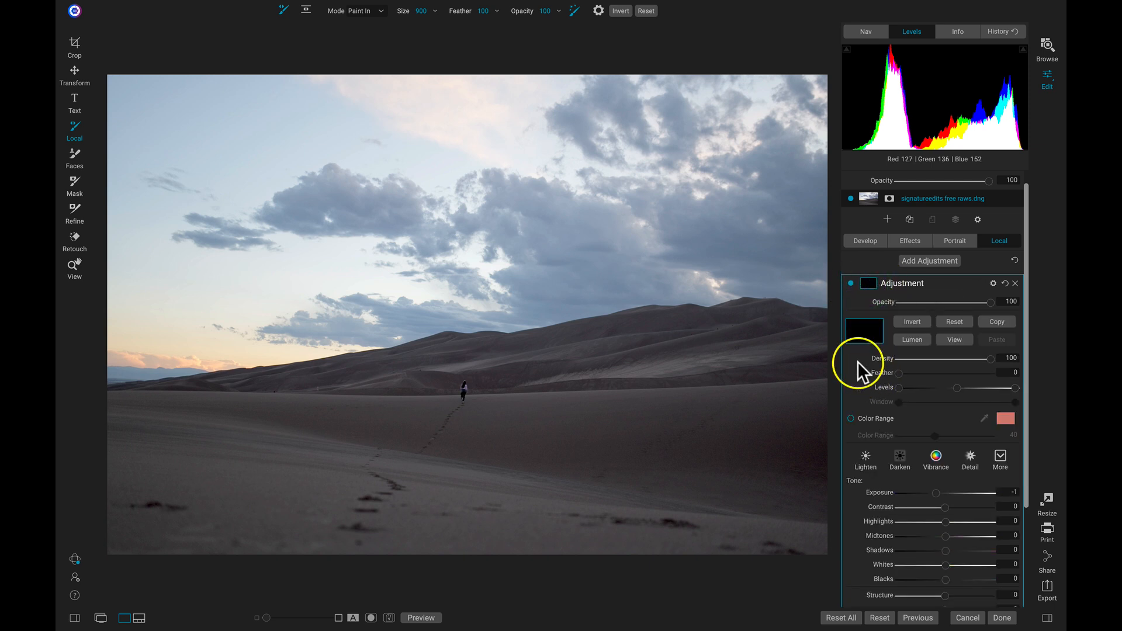
left_click(851, 419)
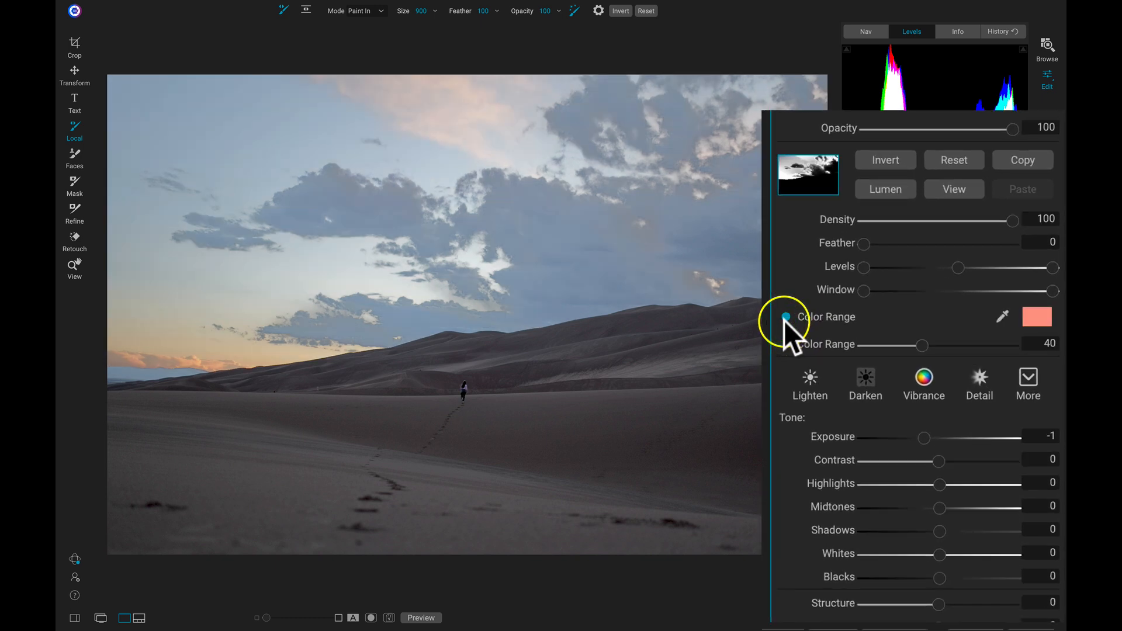
left_click(1003, 315)
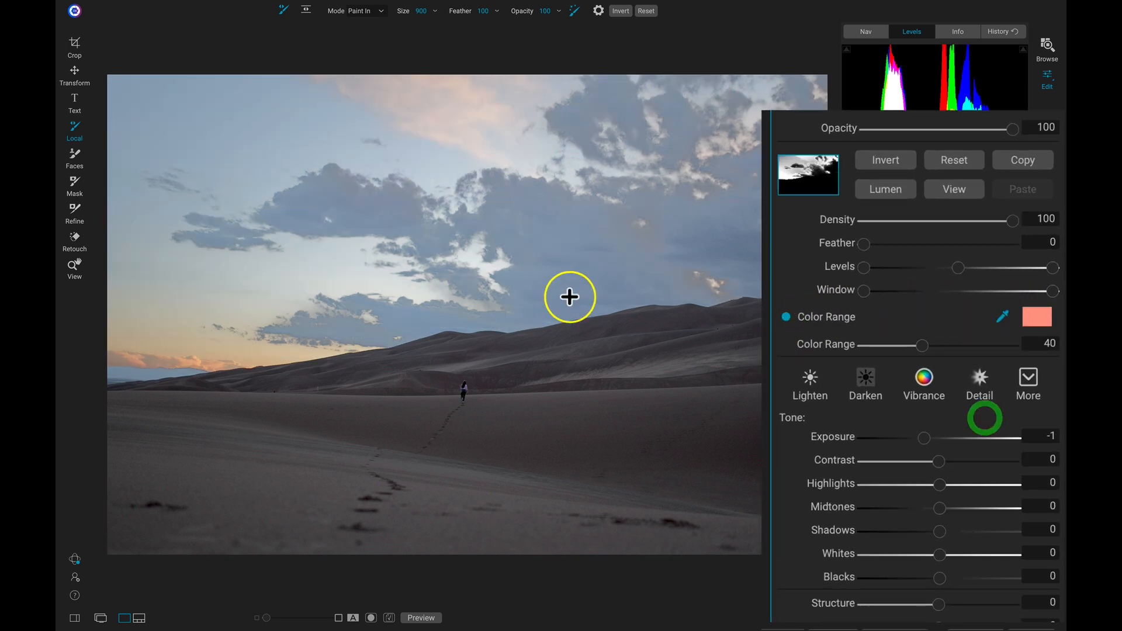
left_click(406, 105)
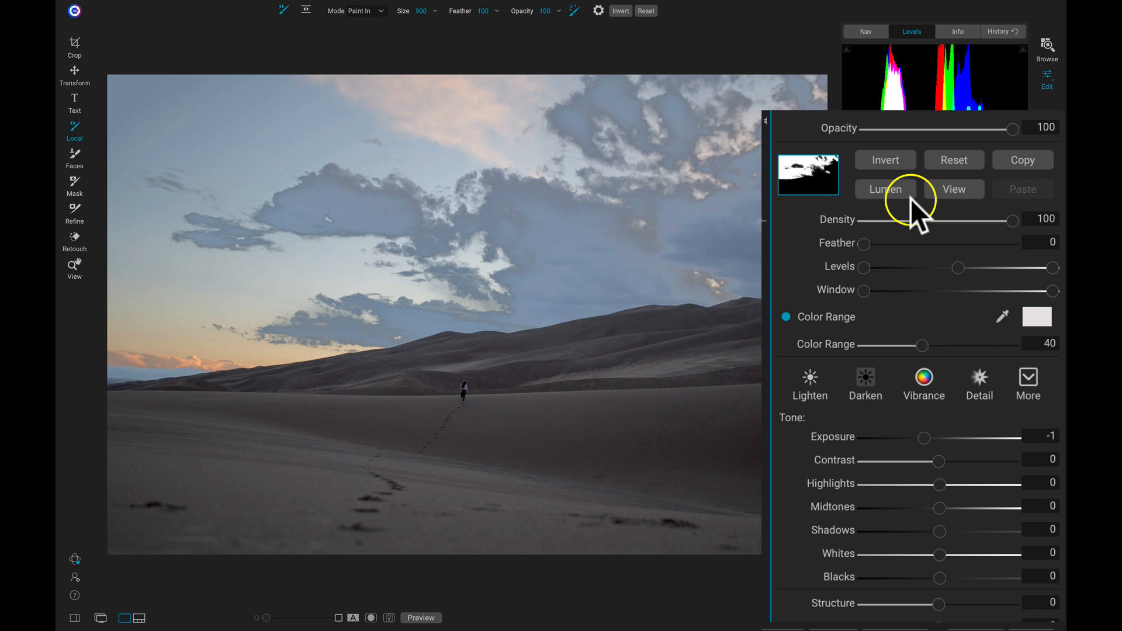
Show the adjustment's mask and set its Color Range to 57.
left_click(952, 190)
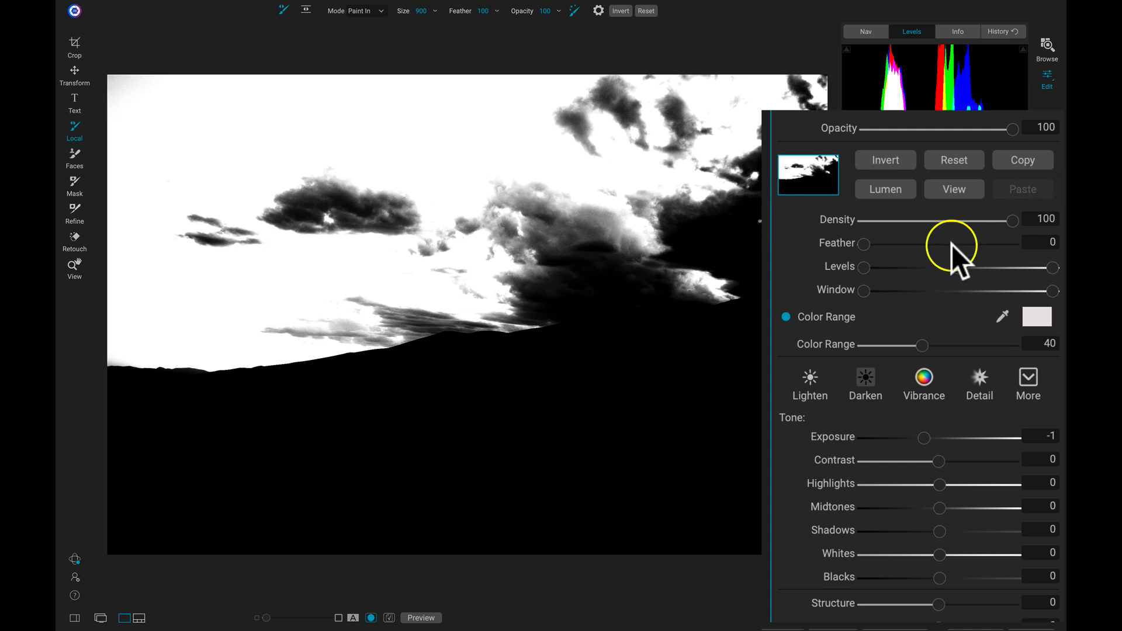
left_click_drag(920, 349, 962, 349)
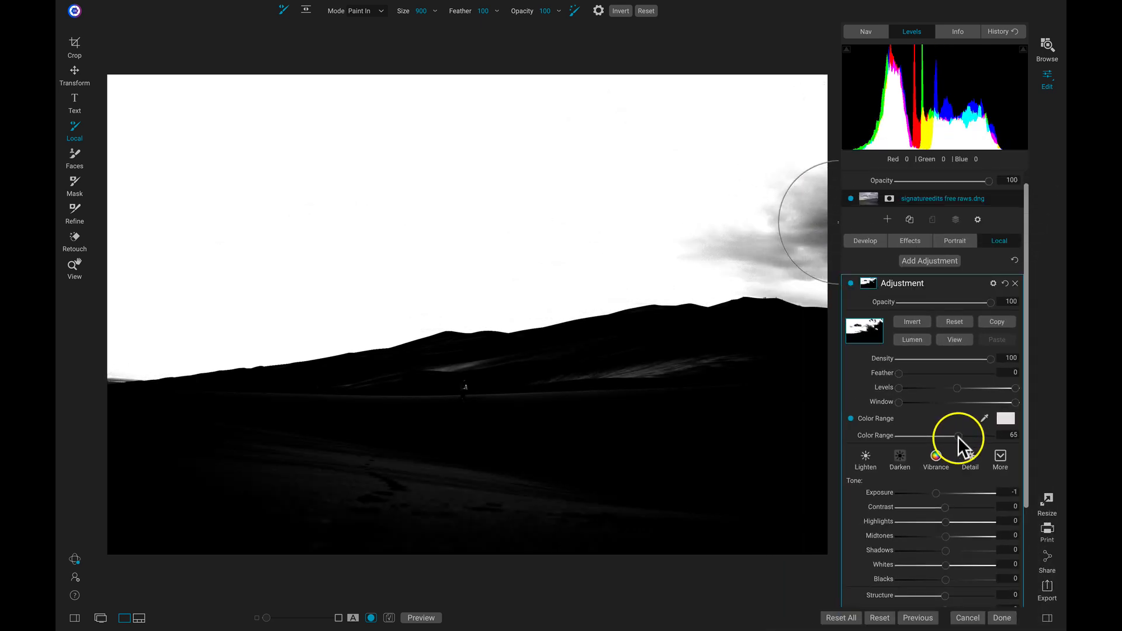
left_click_drag(959, 437, 950, 437)
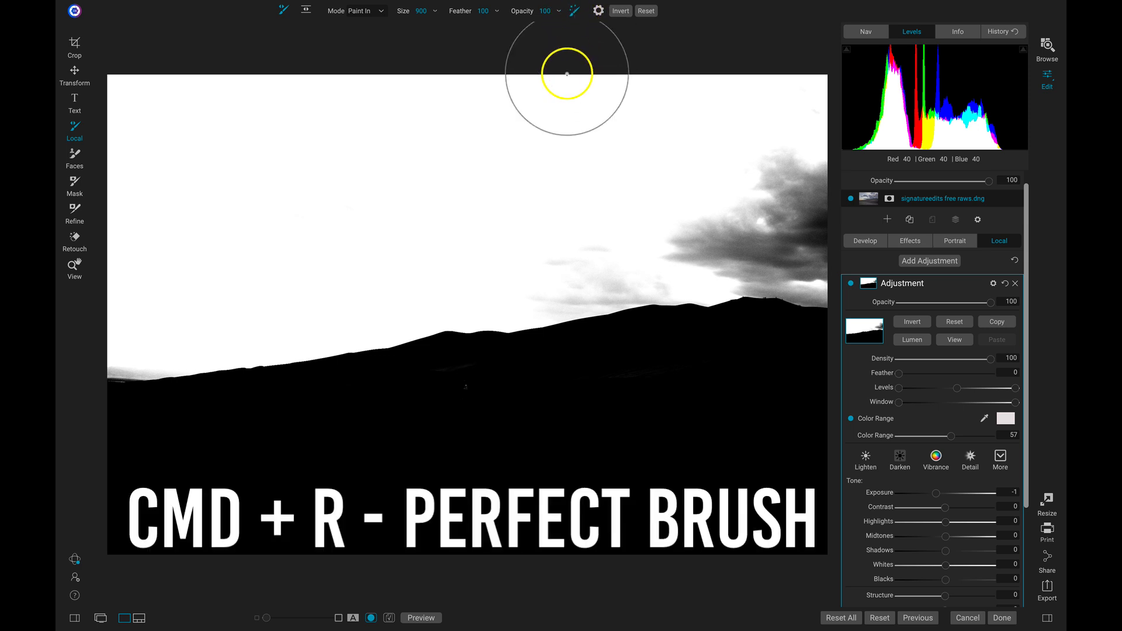
Paint the remaining grey sky areas into the mask with the Perfect Brush, and check the adjustment's effect on the photo.
left_click(599, 10)
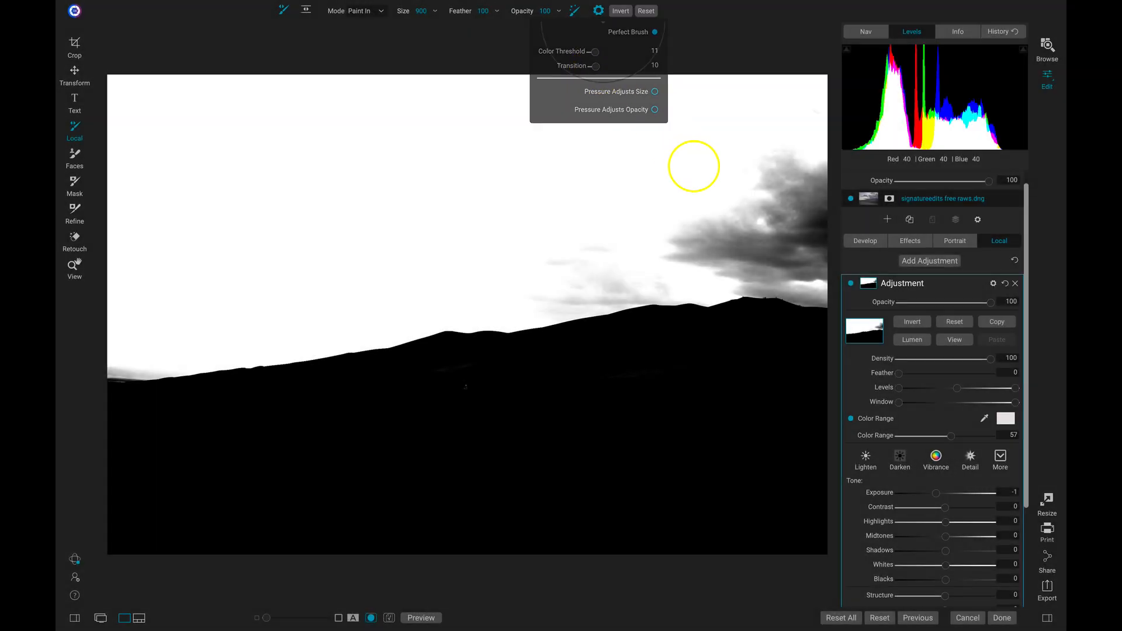
left_click(695, 166)
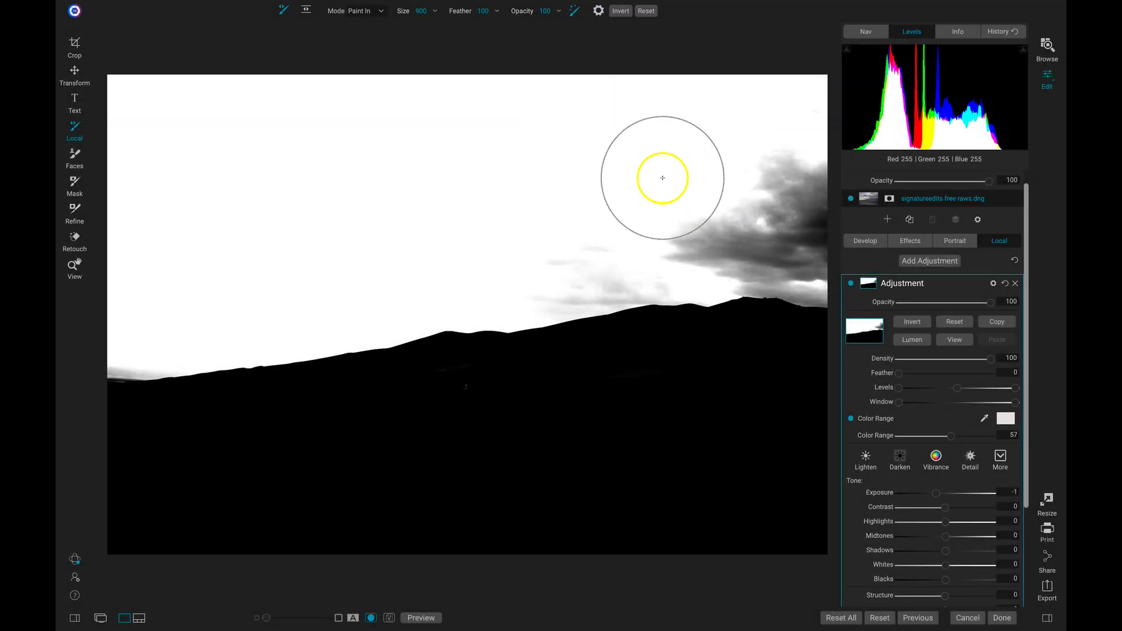
mouse_move(734, 236)
left_mouse_down()
mouse_move(800, 228)
mouse_move(688, 243)
mouse_move(759, 209)
mouse_move(788, 161)
mouse_move(819, 233)
mouse_move(819, 278)
mouse_move(612, 238)
mouse_move(558, 262)
mouse_move(679, 253)
mouse_move(583, 284)
mouse_move(720, 248)
mouse_move(830, 244)
mouse_move(806, 278)
mouse_move(810, 197)
mouse_move(824, 266)
mouse_move(805, 291)
mouse_move(800, 163)
mouse_move(734, 226)
mouse_move(637, 265)
mouse_move(404, 287)
mouse_move(118, 371)
mouse_move(143, 371)
left_mouse_up()
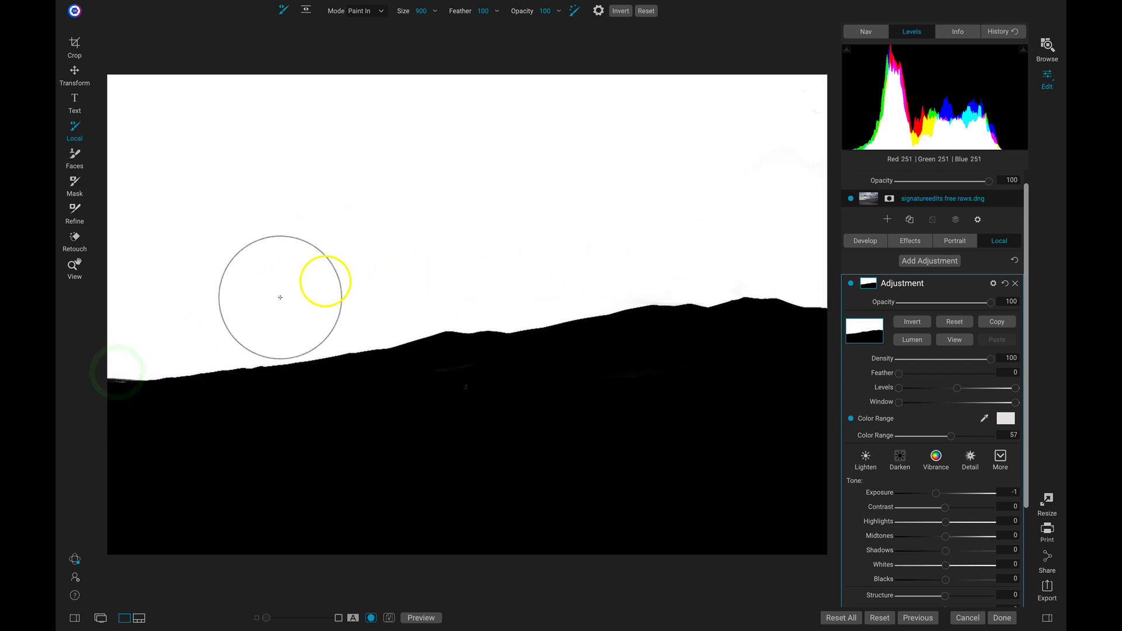
mouse_move(674, 205)
left_mouse_down()
mouse_move(777, 276)
mouse_move(737, 263)
left_mouse_up()
left_click_drag(620, 95, 620, 95)
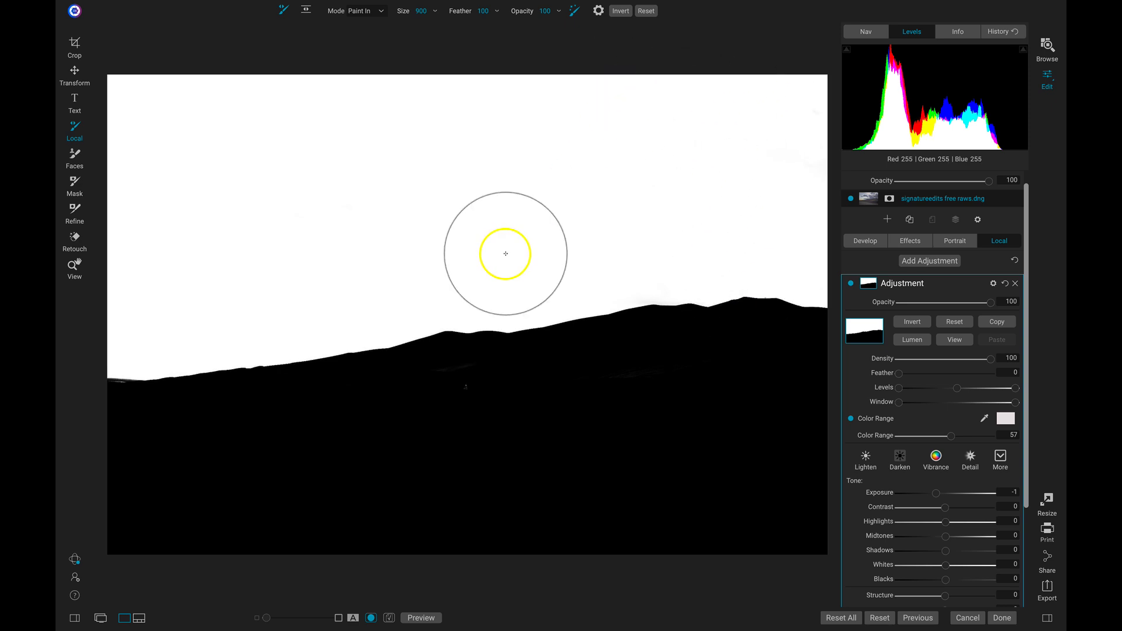
left_click(954, 340)
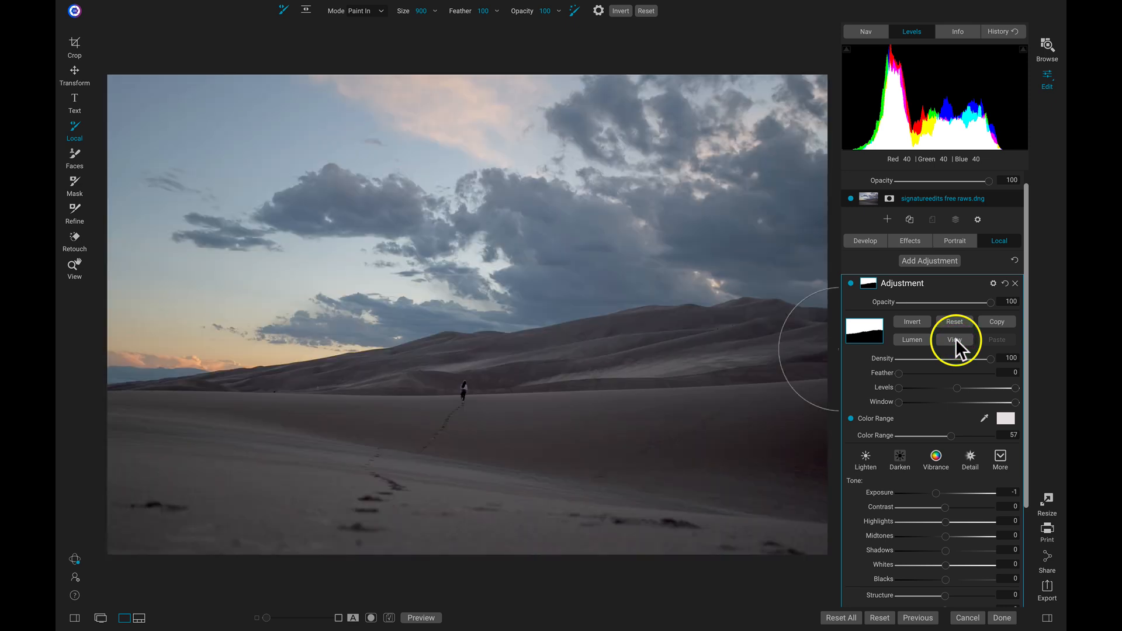
left_click(850, 283)
left_click(849, 284)
key("z")
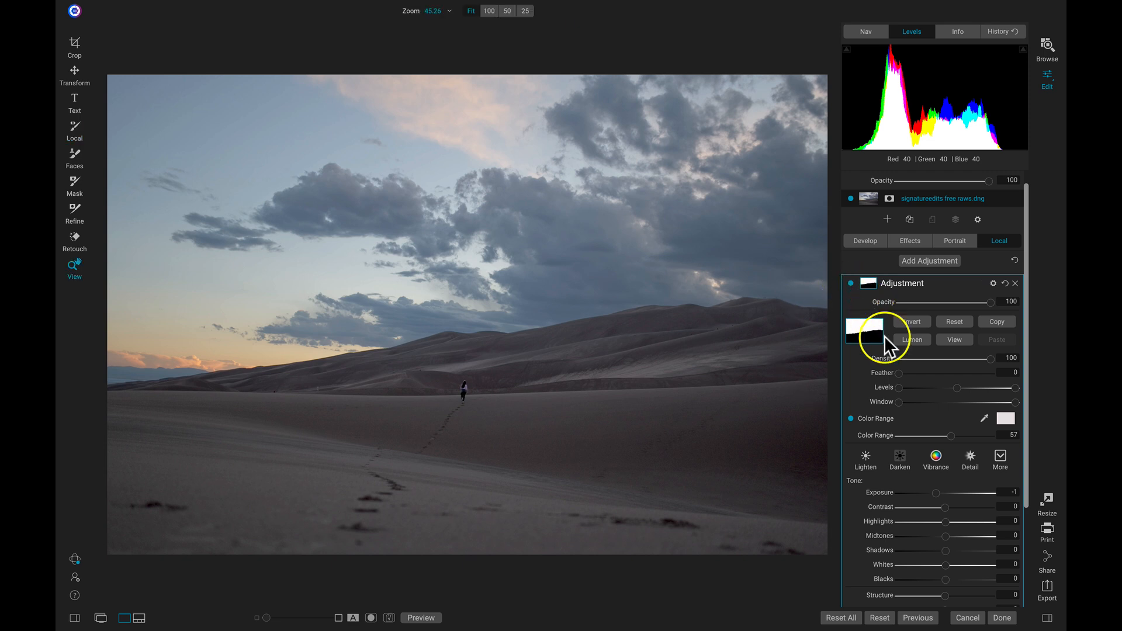
In the sky adjustment, set Contrast to 48, Midtones to 29, Whites to 16 and Blacks to -77.
scroll(942, 433, "down", 3)
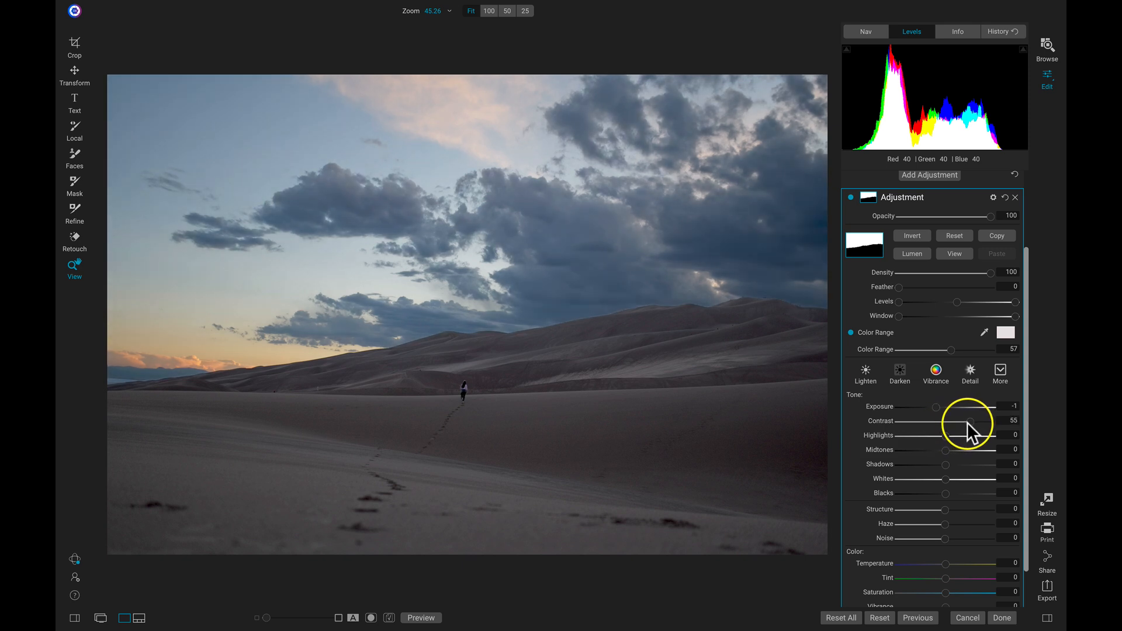
left_click_drag(970, 424, 966, 423)
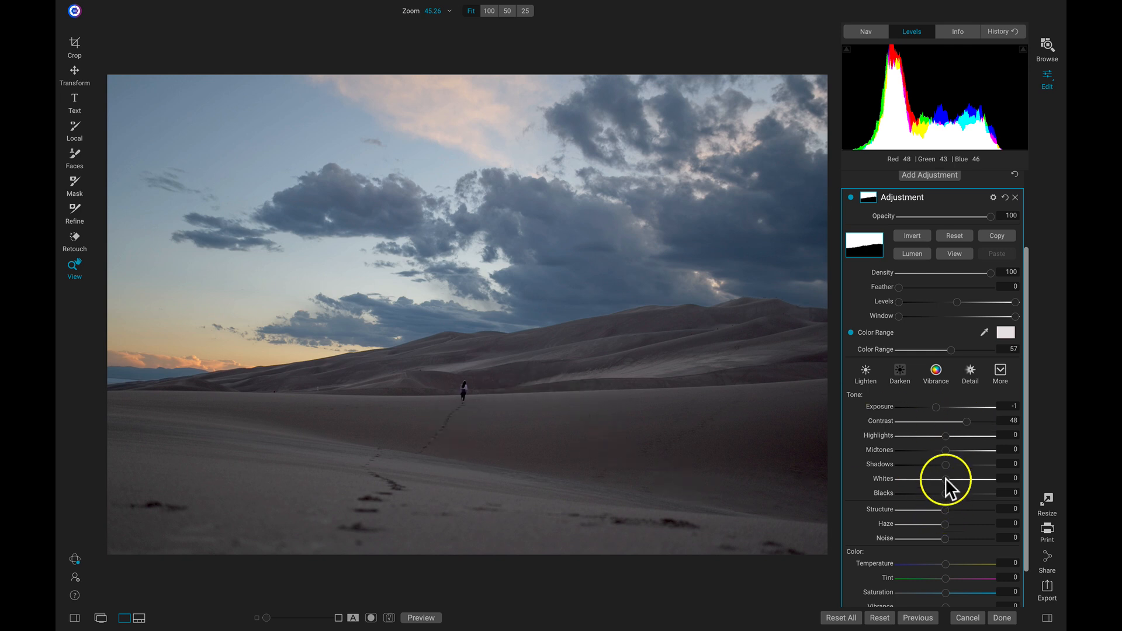
left_click_drag(945, 479, 953, 478)
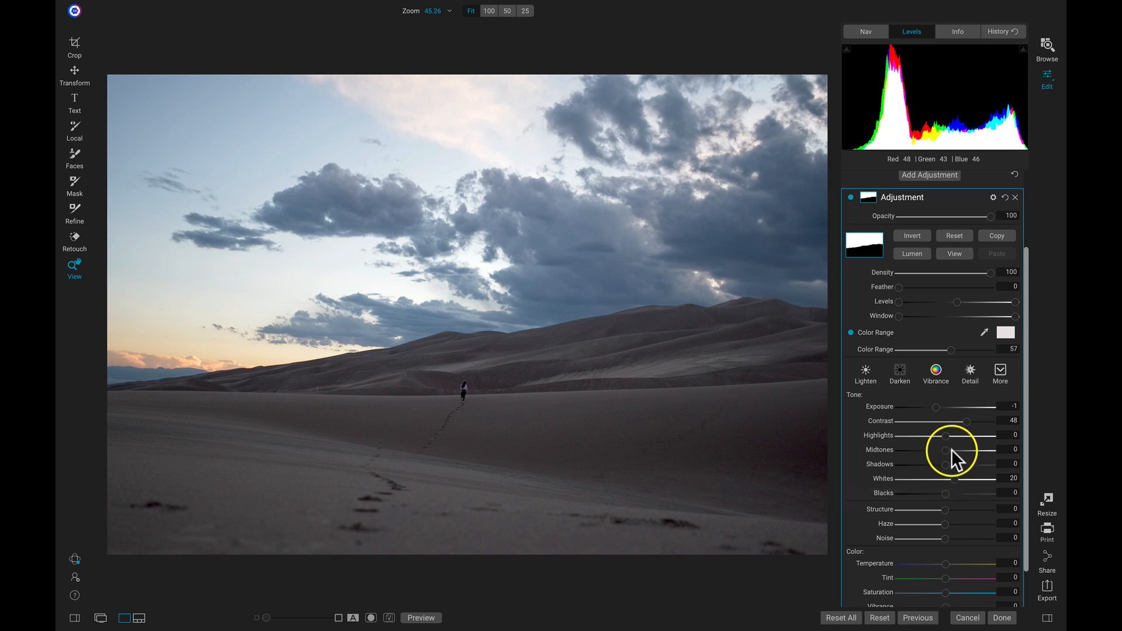
left_click_drag(946, 450, 950, 450)
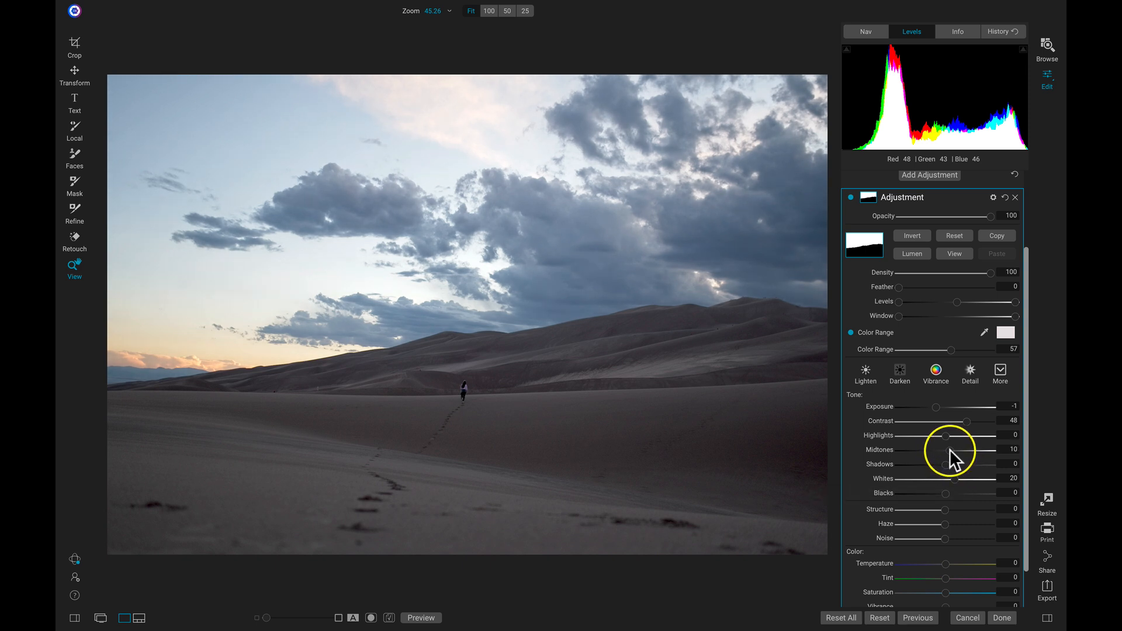
left_click(953, 450)
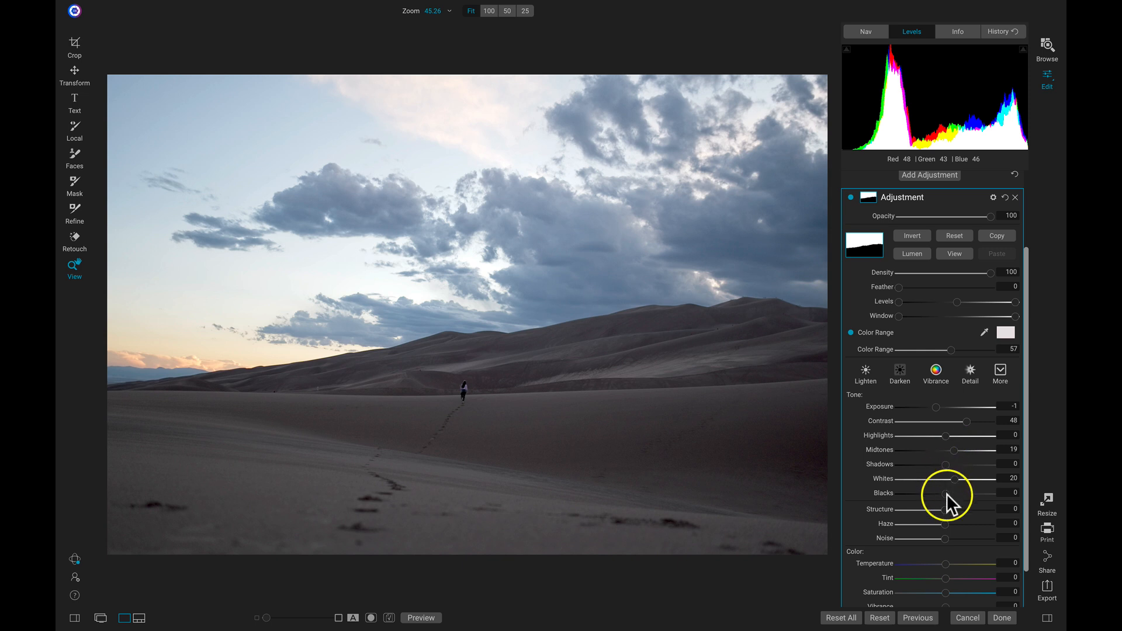
left_click_drag(946, 493, 909, 493)
left_click_drag(953, 449, 953, 478)
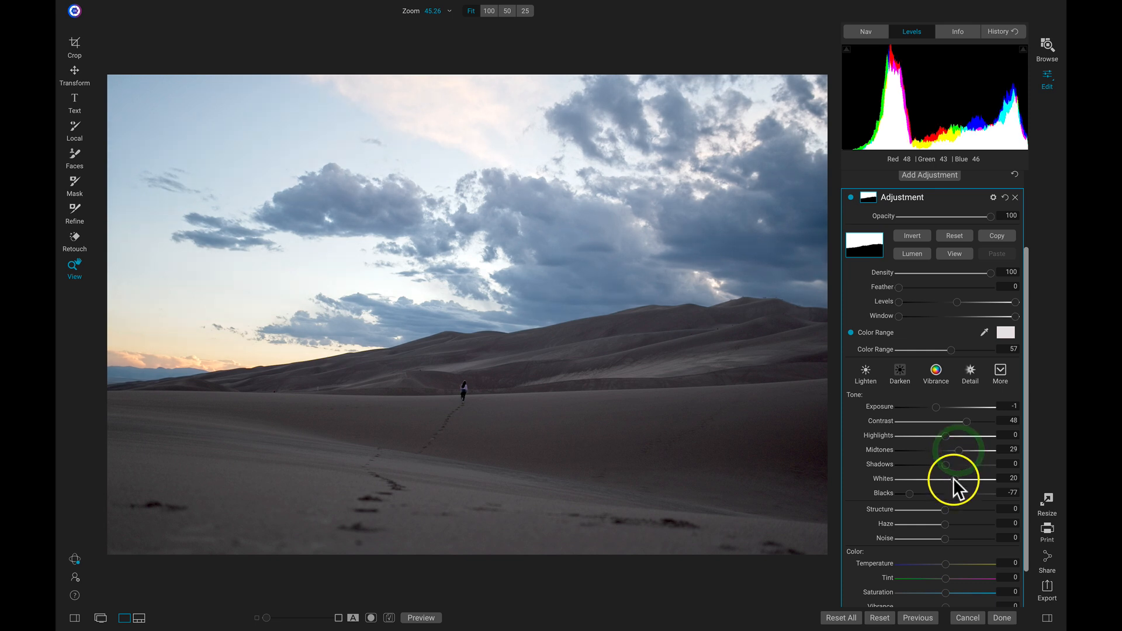
Compare the photo with and without the sky adjustment, and raise the adjustment's Contrast to 53.
left_click(851, 195)
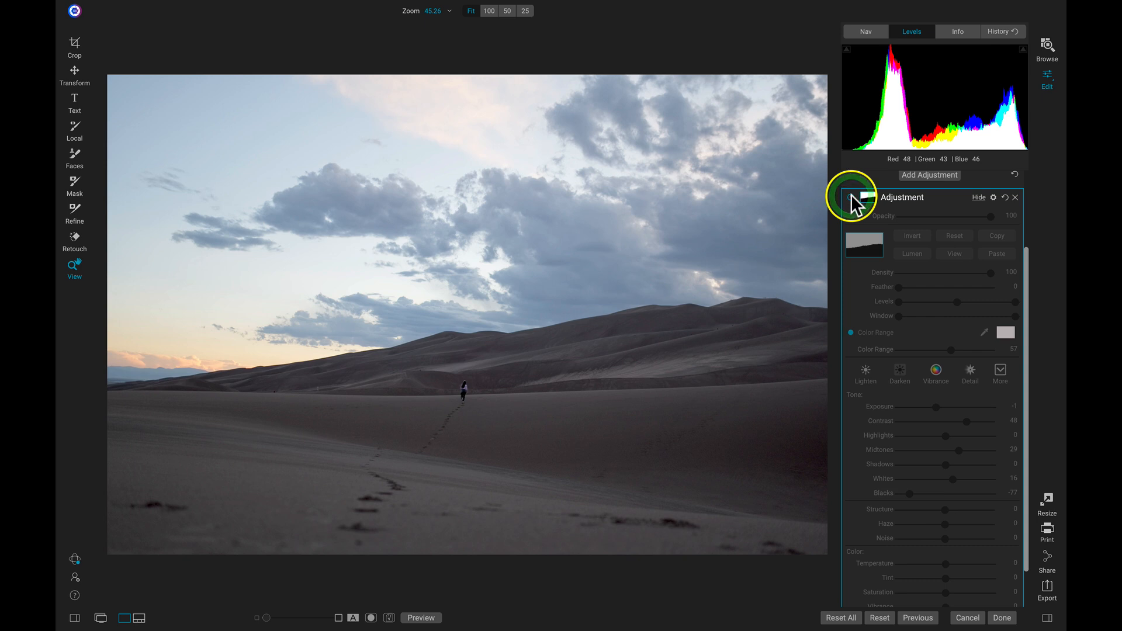
left_click(851, 195)
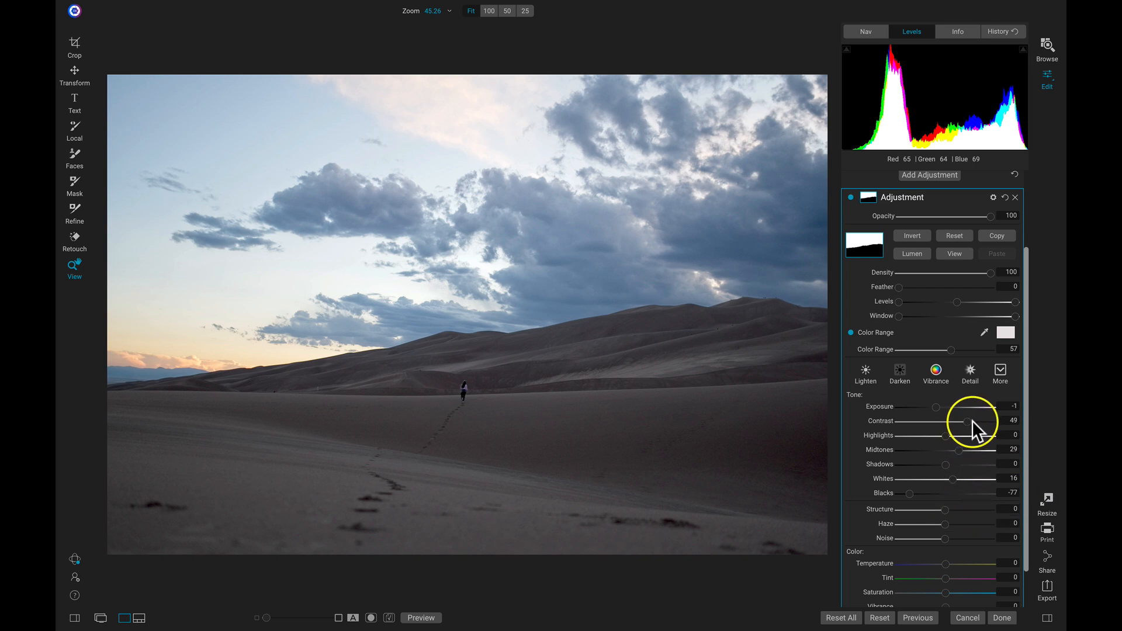
left_click_drag(983, 422, 970, 424)
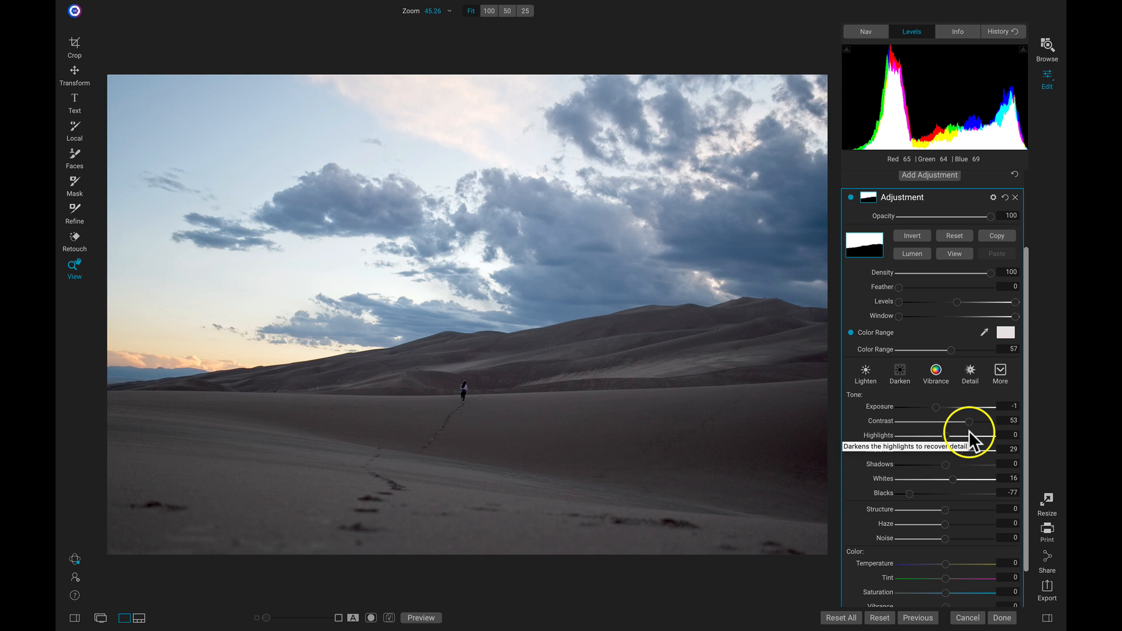
Warm the sky adjustment by setting its Temperature to 20 and its Saturation to 11.
scroll(969, 435, "down", 2)
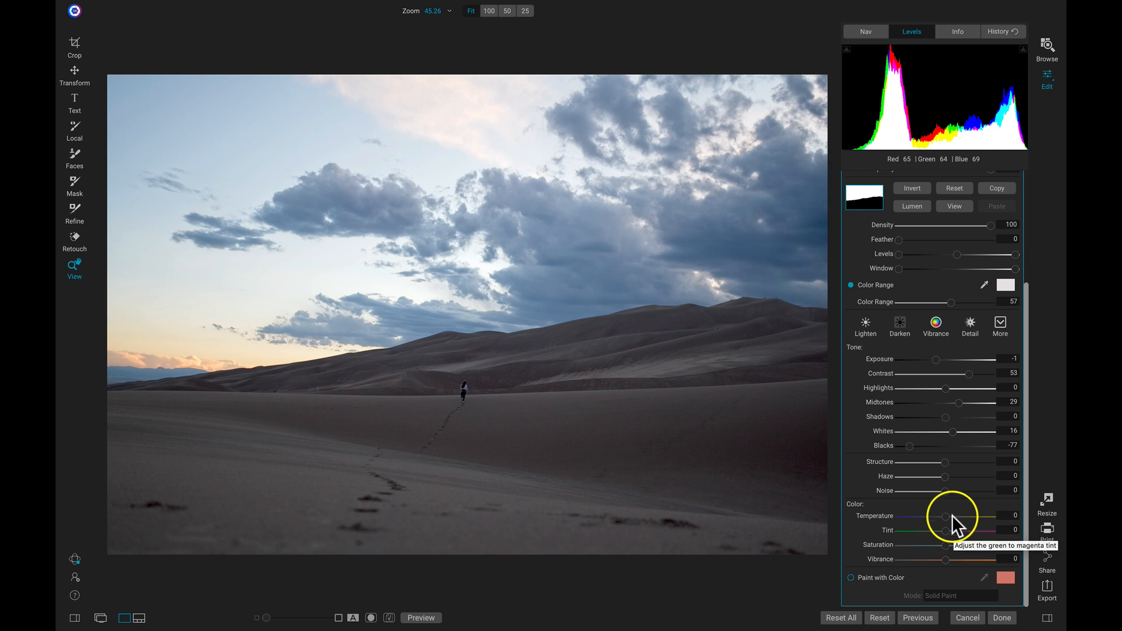
left_click_drag(945, 517, 954, 515)
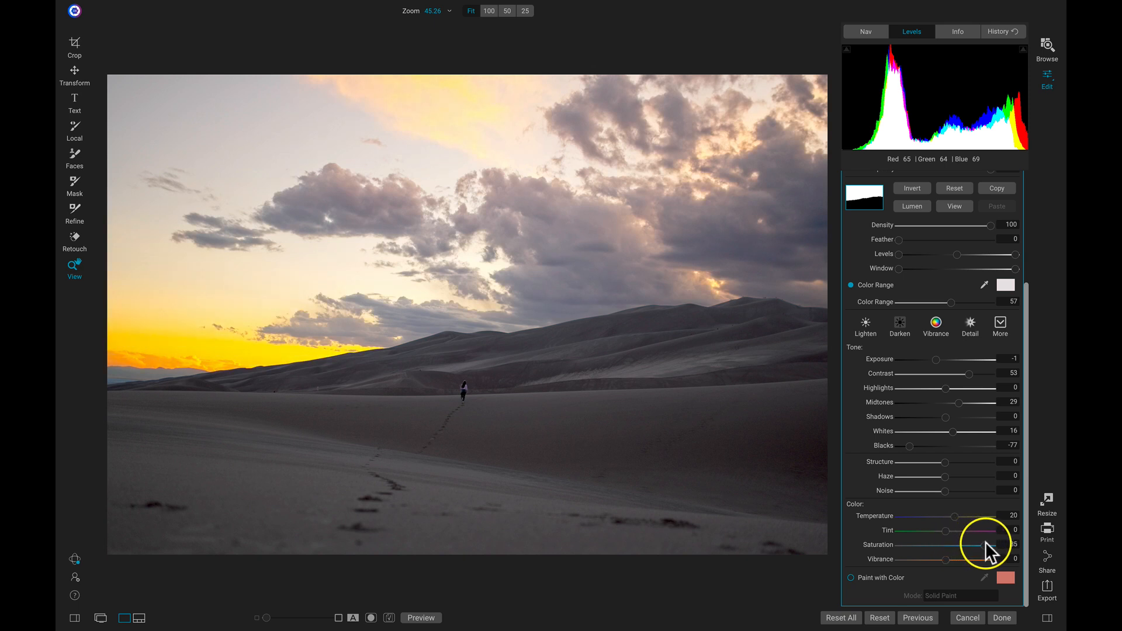
mouse_move(976, 544)
left_mouse_down()
mouse_move(945, 545)
mouse_move(956, 544)
left_mouse_up()
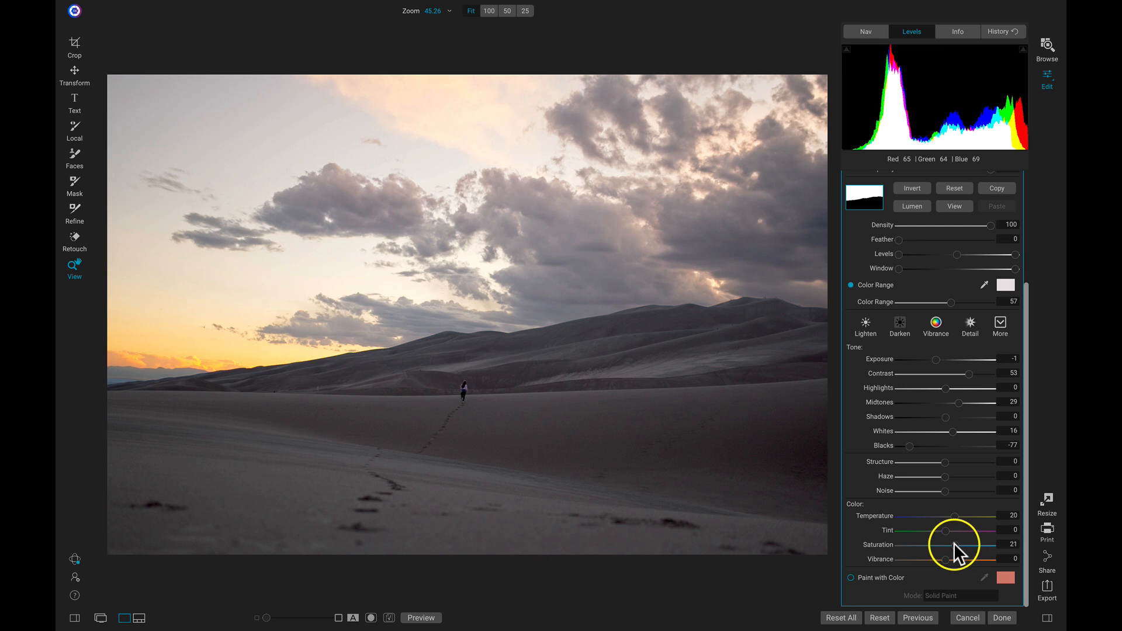
left_click_drag(950, 544, 950, 544)
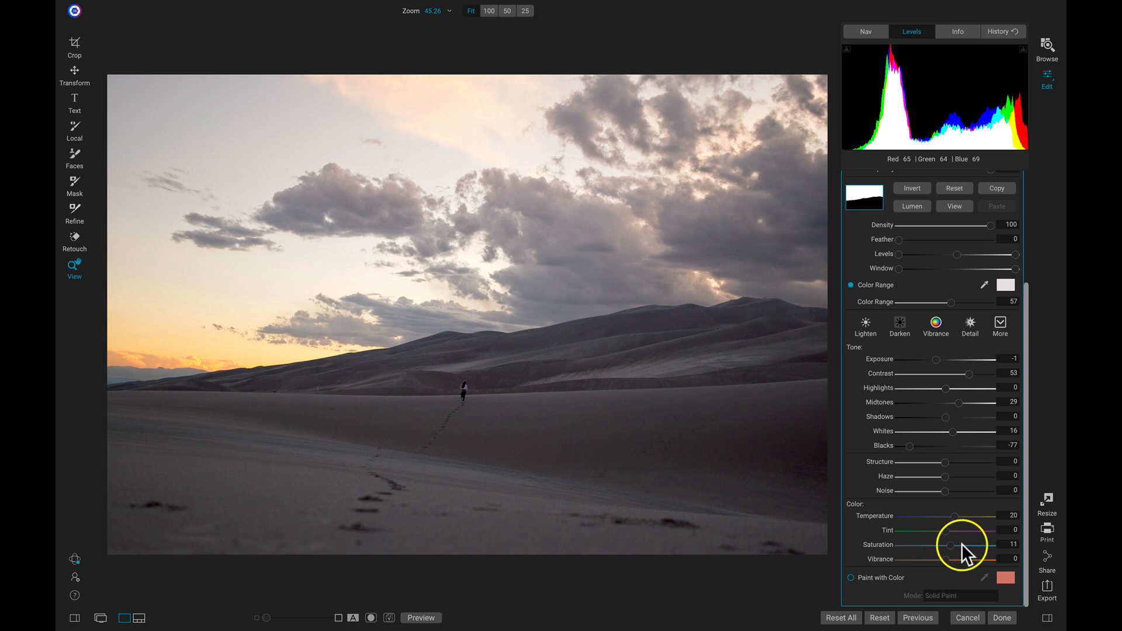
Return to the global Develop settings and set the whole photo's Temperature to 35 in Tone & Color.
scroll(969, 437, "up", 3)
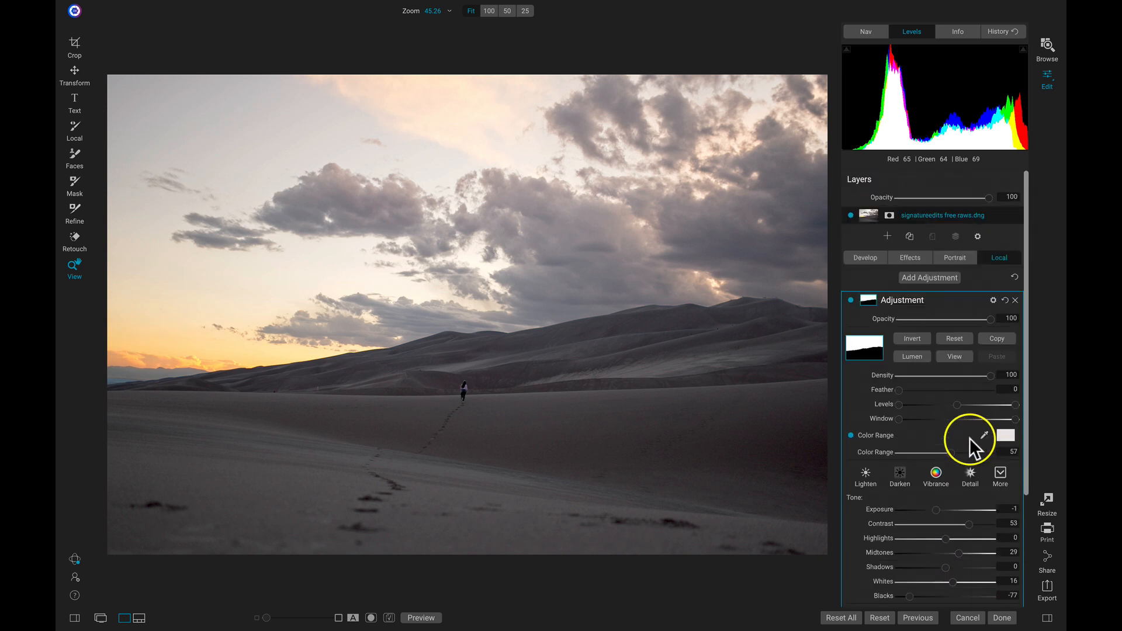
left_click(868, 257)
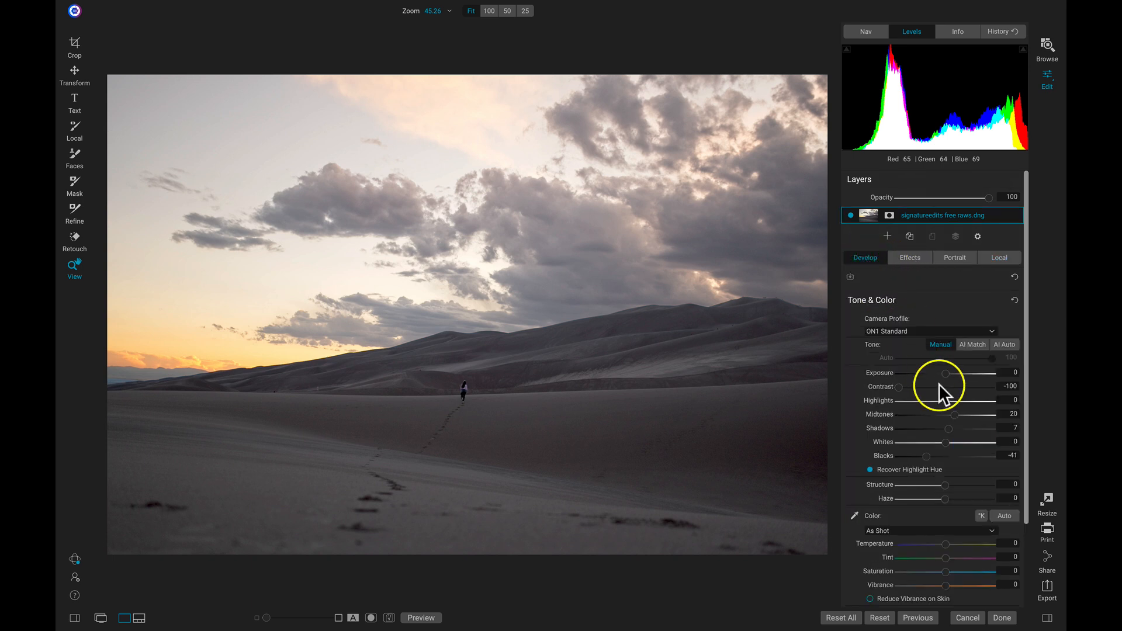
scroll(939, 384, "down", 2)
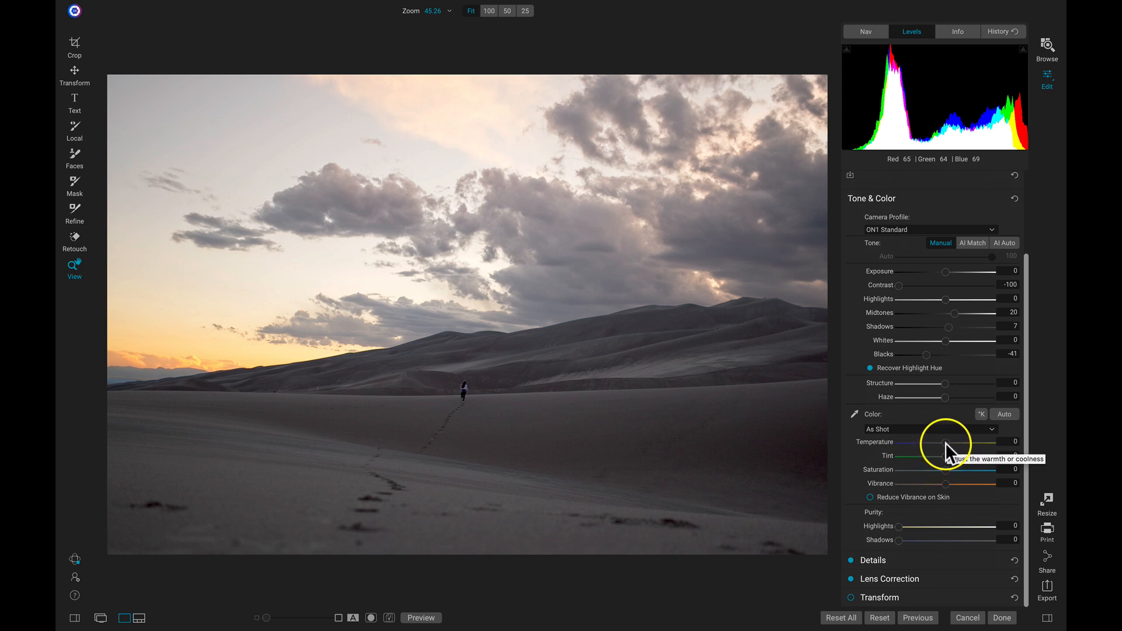
left_click_drag(946, 443, 851, 437)
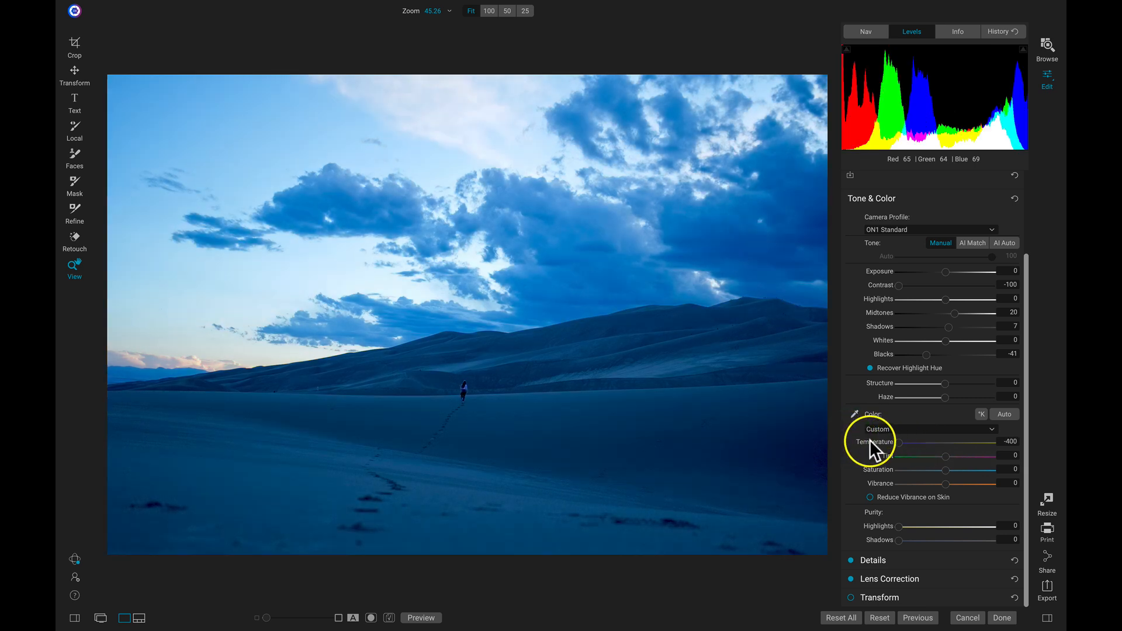
left_click_drag(899, 442, 924, 443)
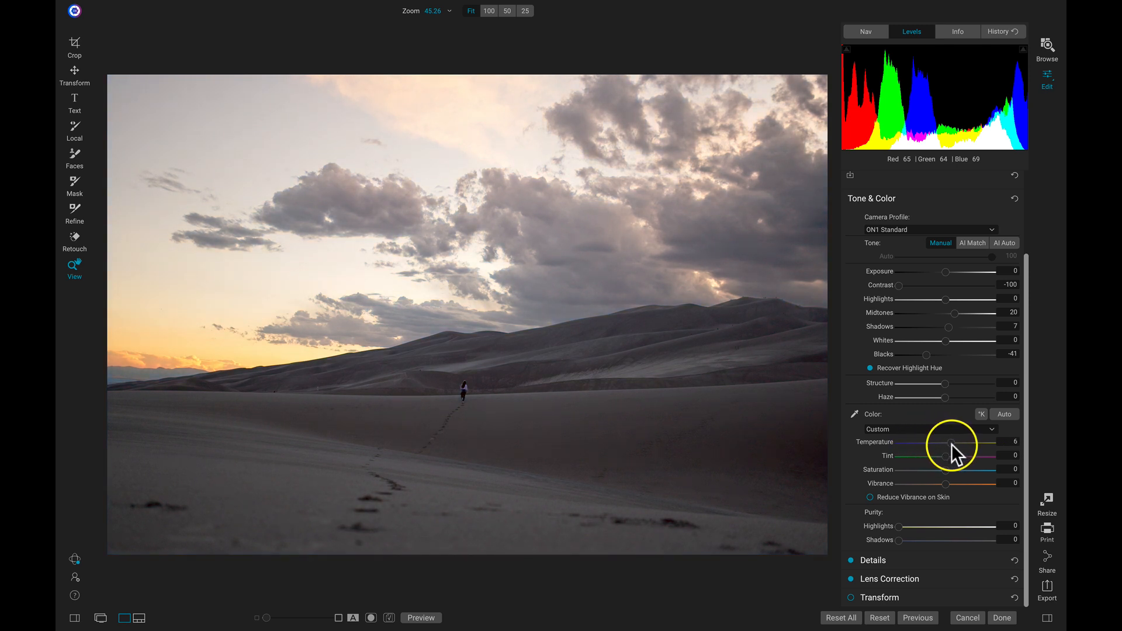
left_click_drag(970, 445, 948, 447)
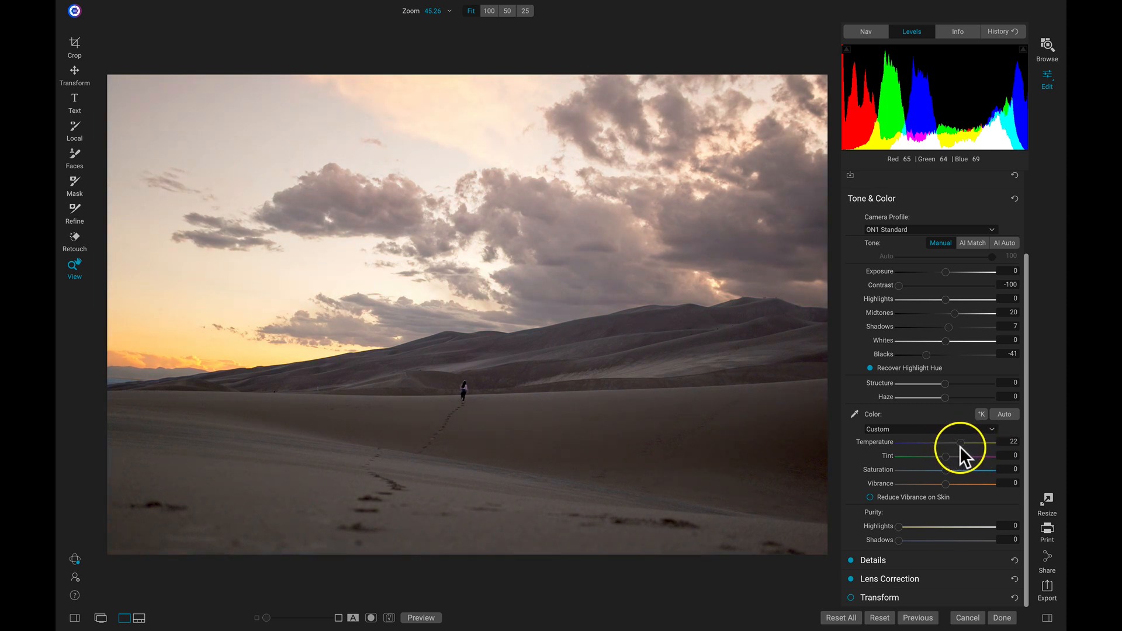
left_click_drag(957, 447, 965, 449)
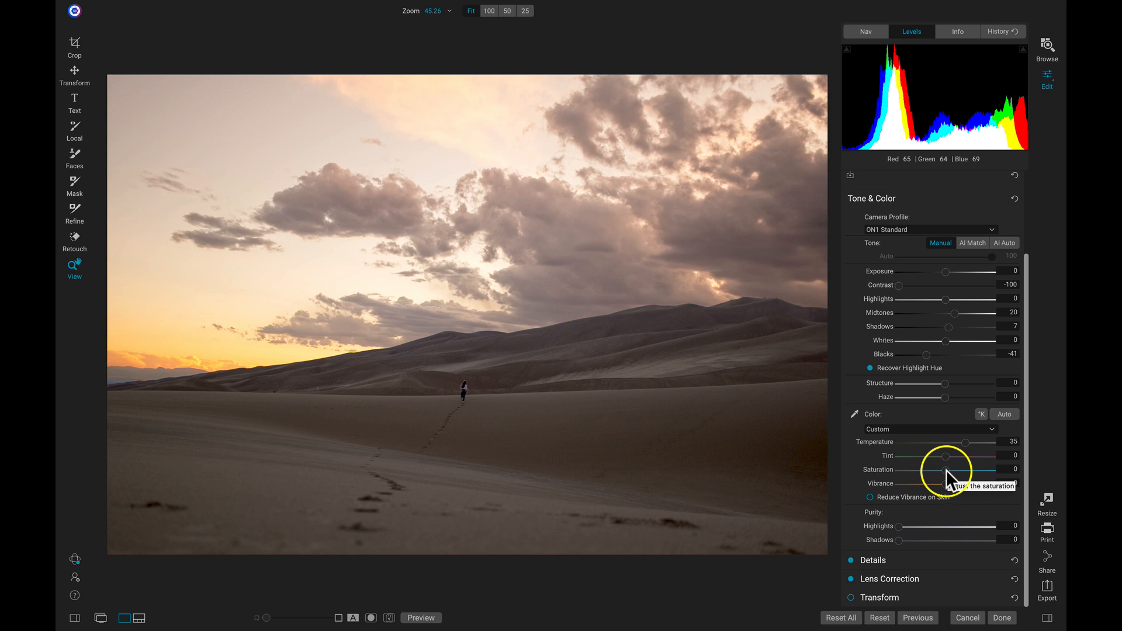
Set the whole photo's Saturation to 23 and compare the edited result with the original.
left_click_drag(866, 475, 895, 469)
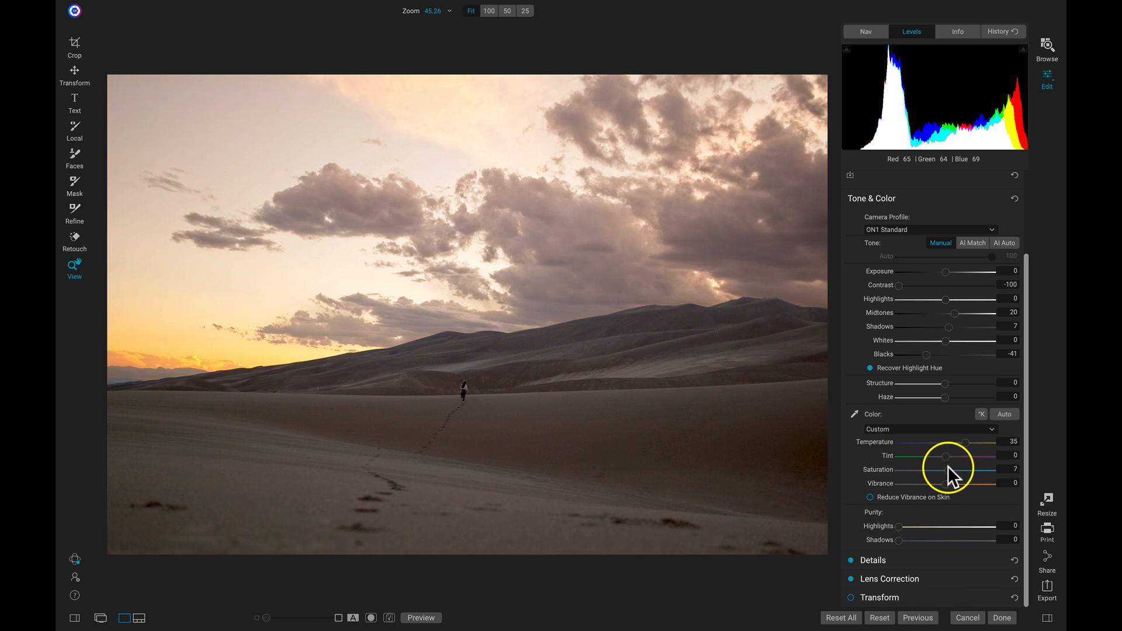
left_click_drag(952, 466, 966, 466)
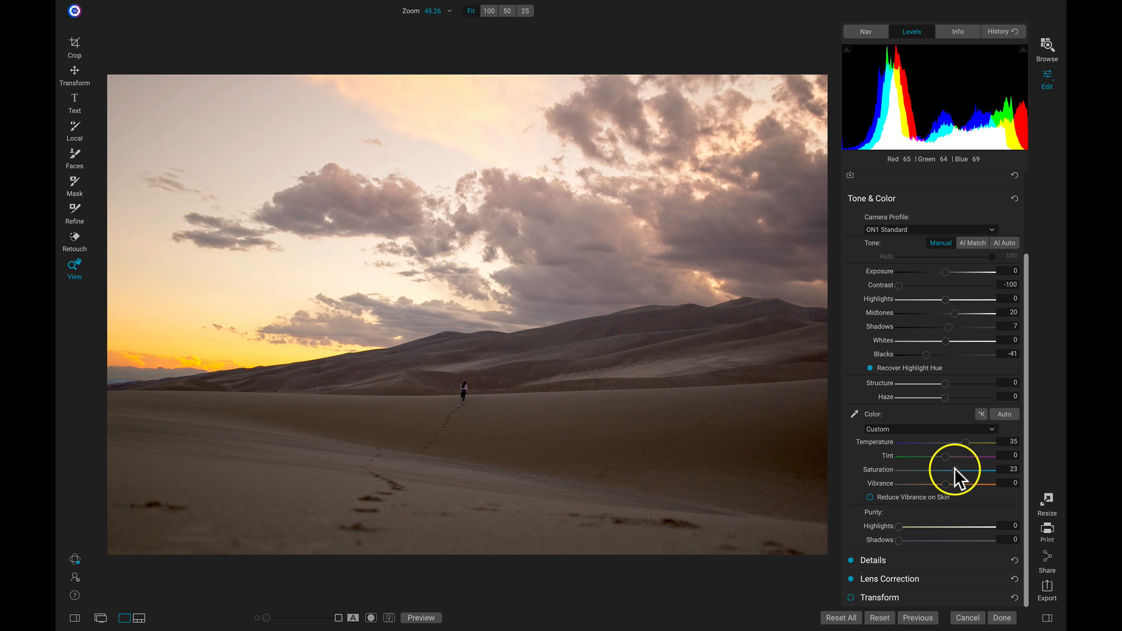
key("ctrl+p")
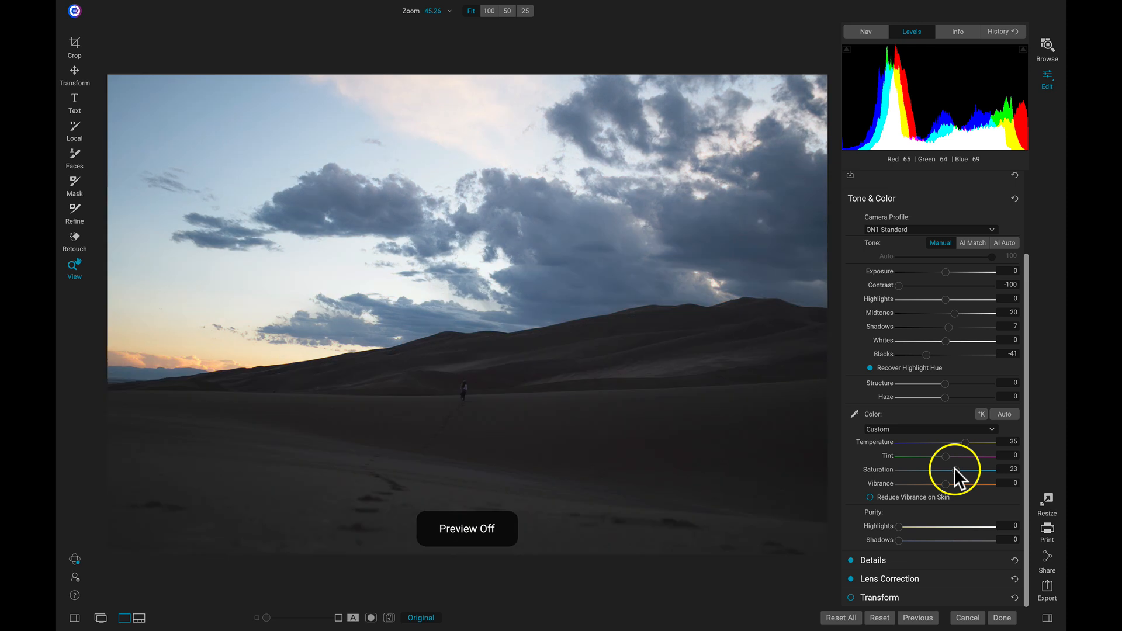
key("ctrl+p")
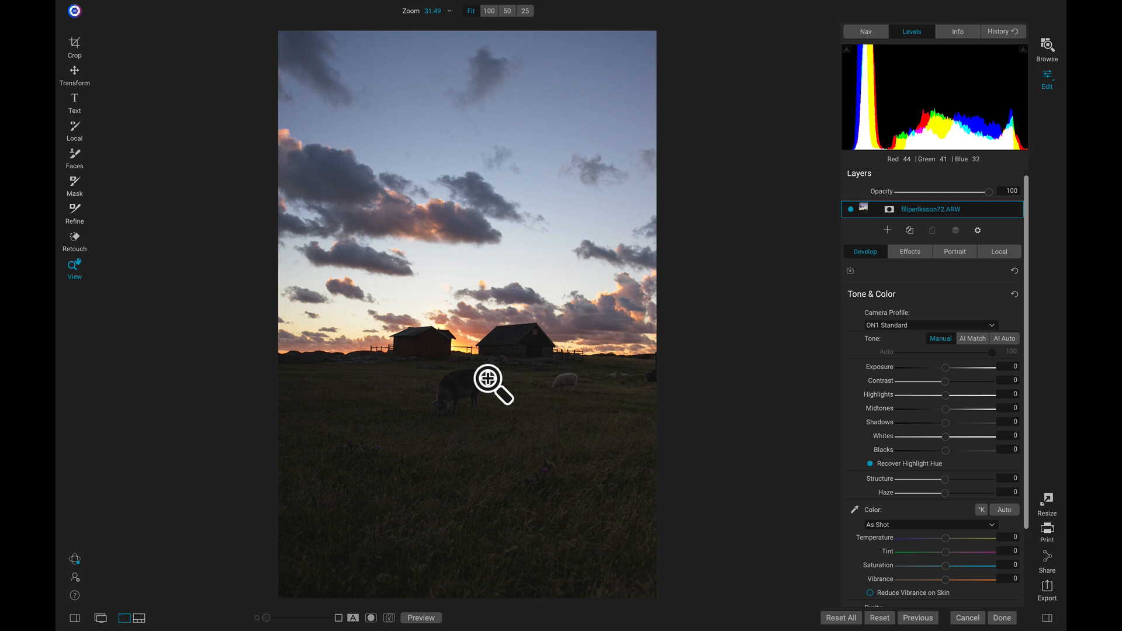
Crop the barn and sheep photo to a landscape 4x5 (8x10) ratio, placing the horizon near the lower third line.
key("c")
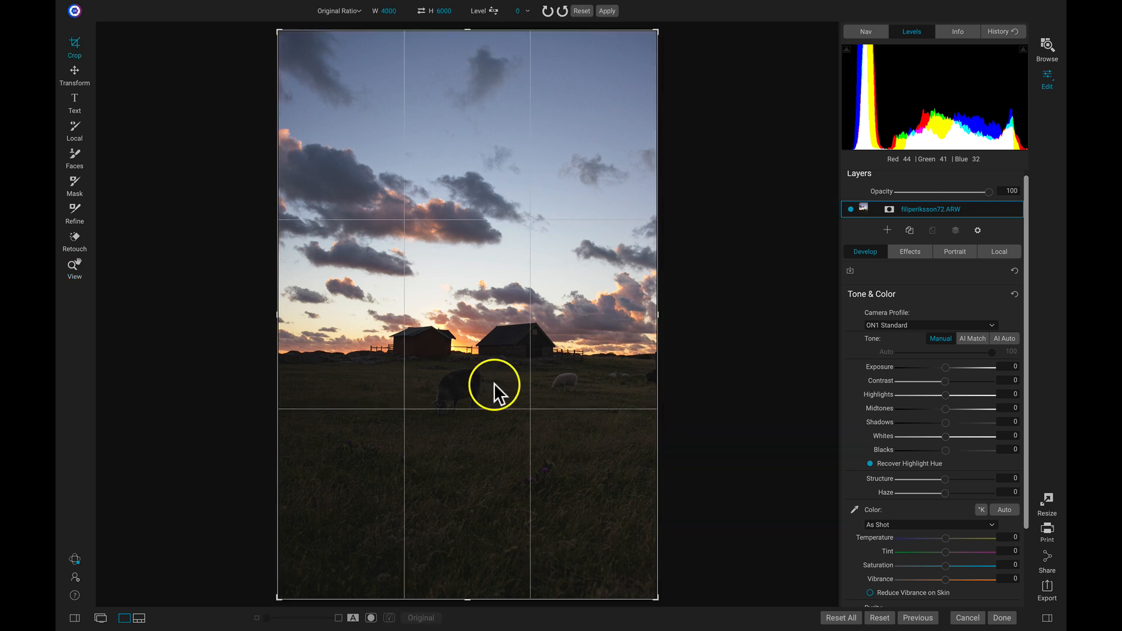
left_click(335, 12)
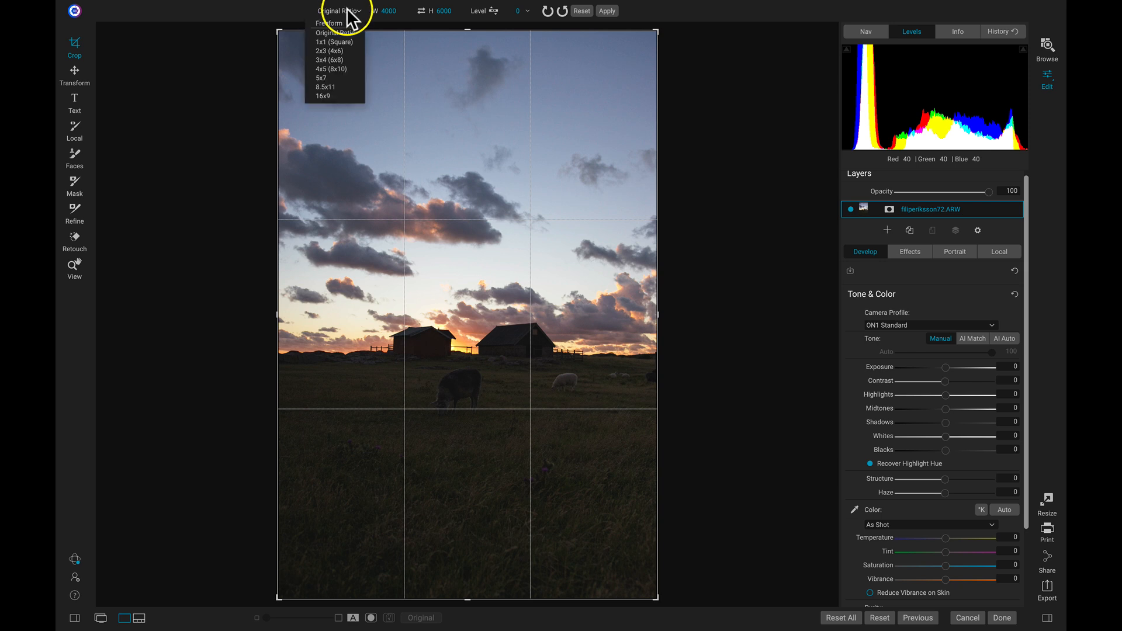
left_click(335, 70)
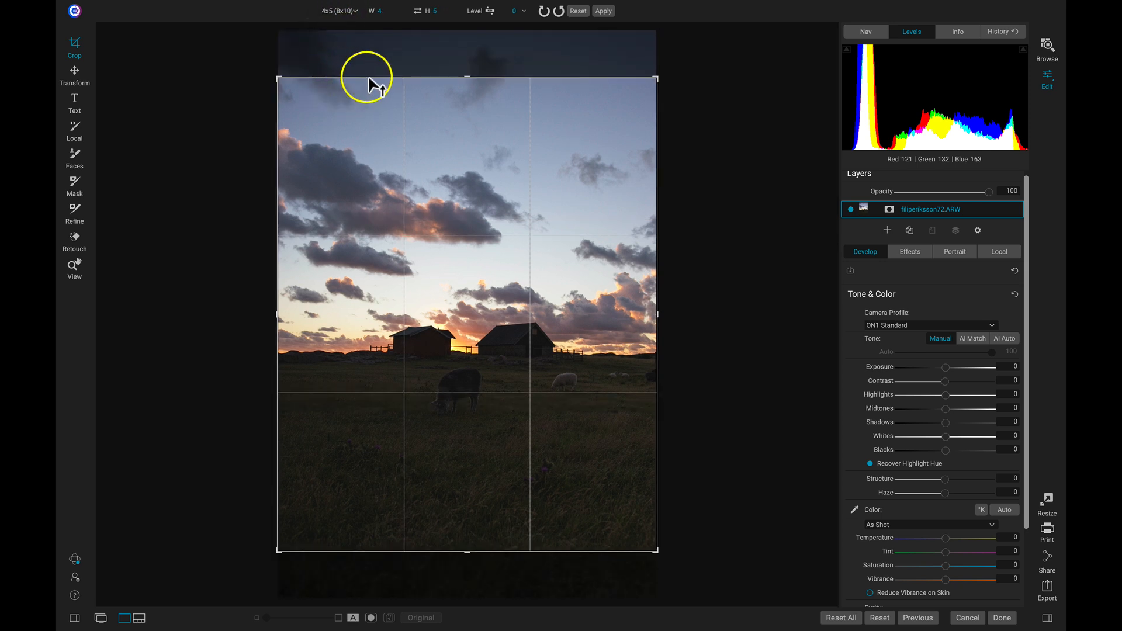
left_click(417, 12)
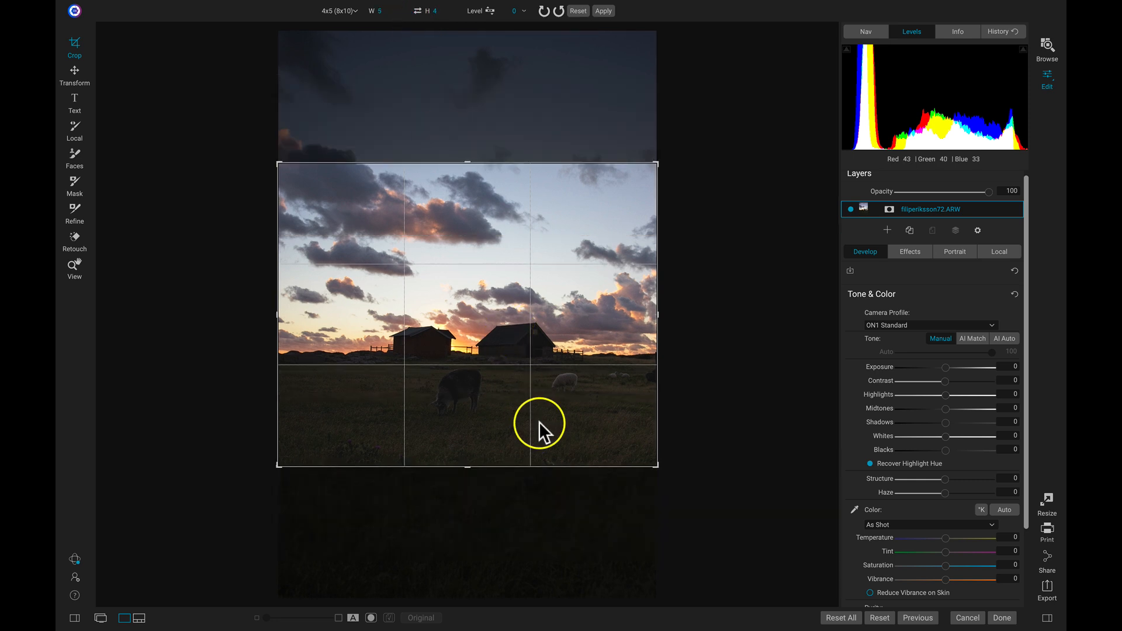
left_click_drag(537, 318, 534, 352)
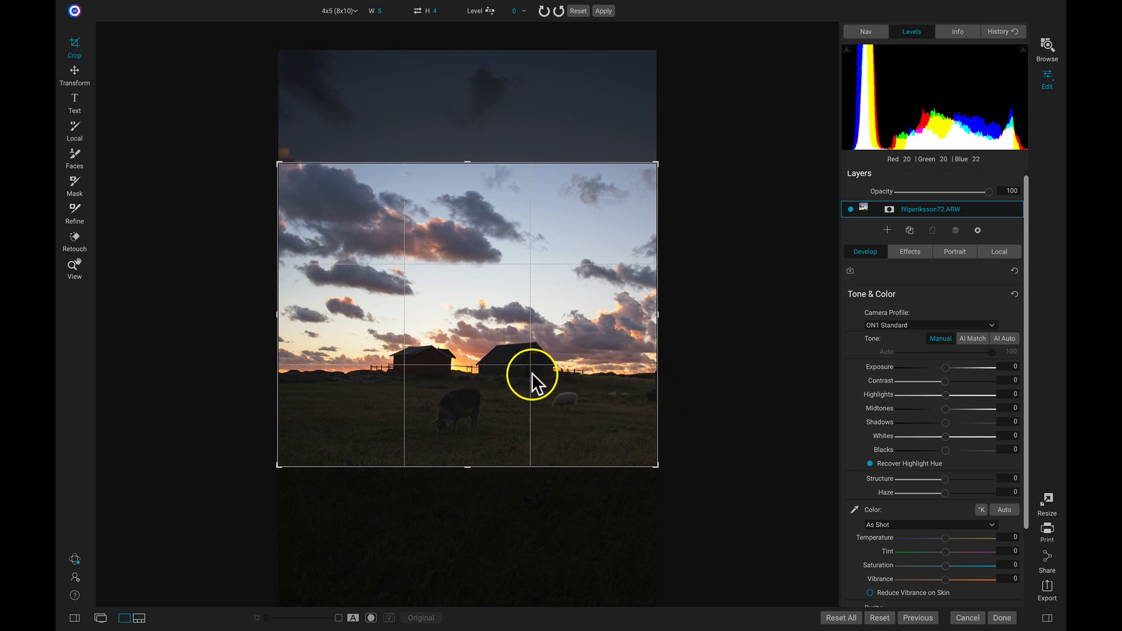
key("z")
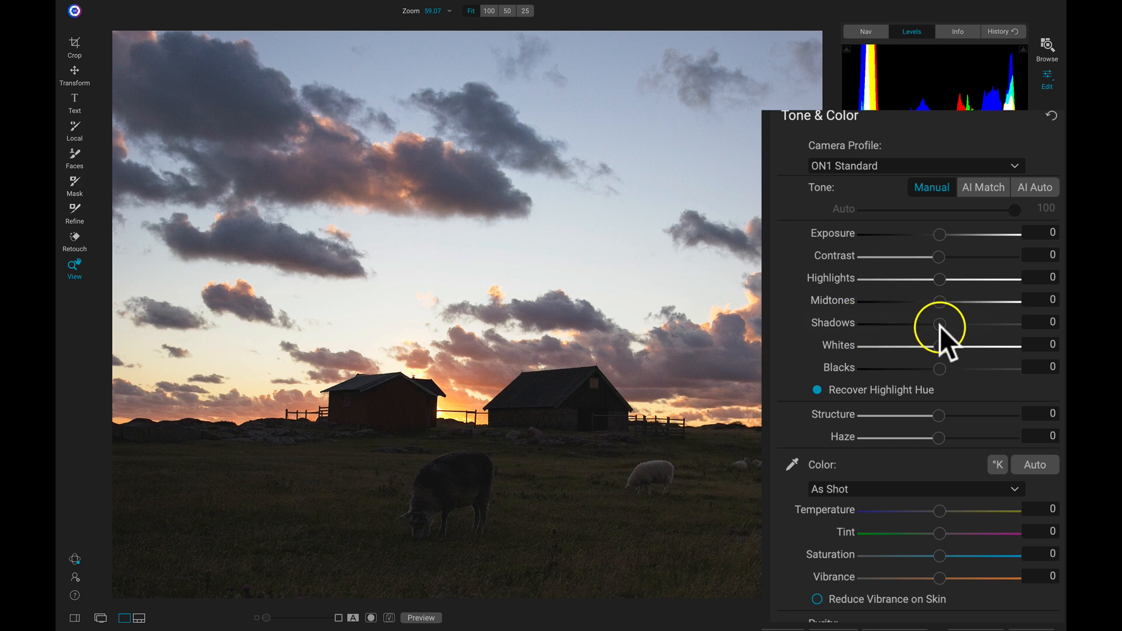
In Tone & Color, set Exposure to -0.7, Contrast to 38, Midtones to 39 and Shadows to 77.
mouse_move(942, 325)
left_mouse_down()
mouse_move(988, 325)
mouse_move(970, 327)
mouse_move(947, 300)
mouse_move(962, 299)
left_mouse_up()
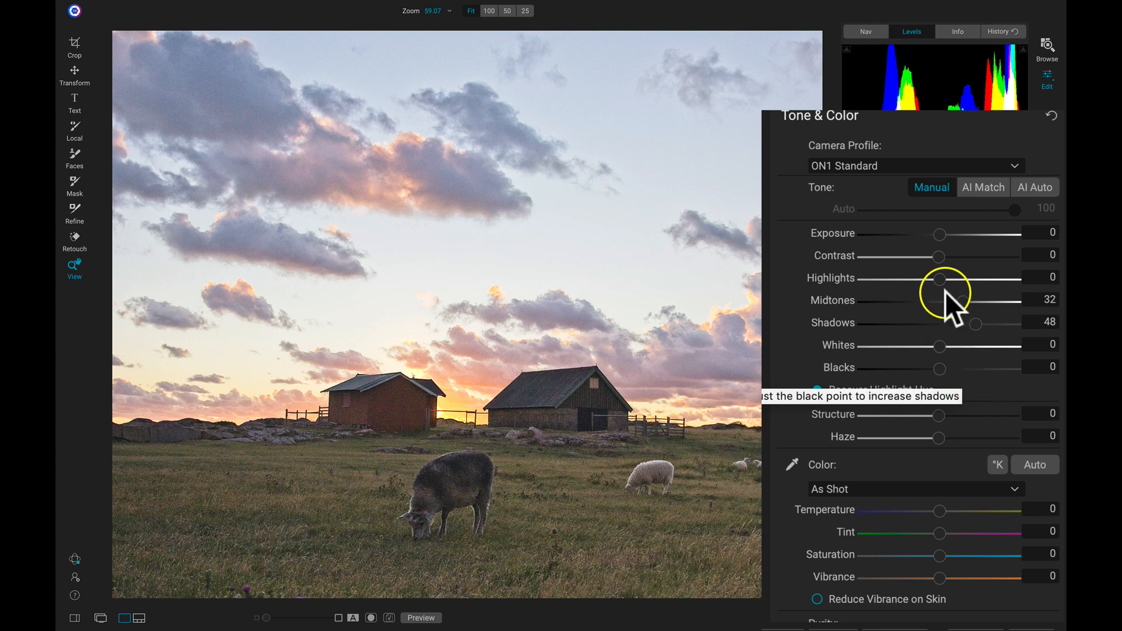
left_click_drag(941, 256, 966, 256)
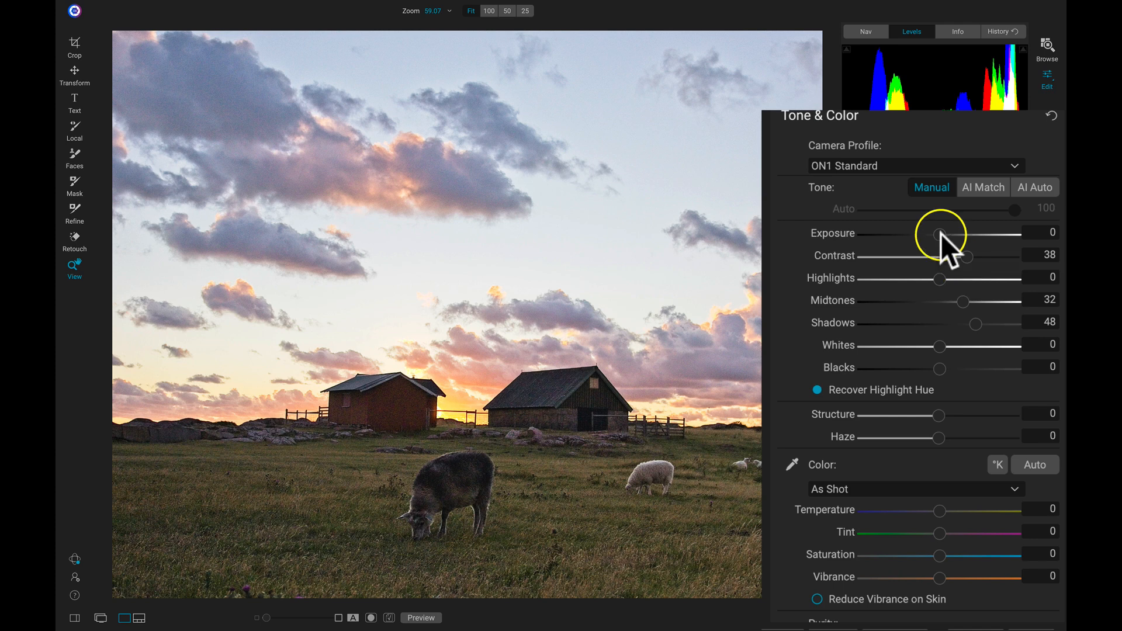
left_click_drag(941, 234, 962, 245)
left_click_drag(966, 307, 997, 322)
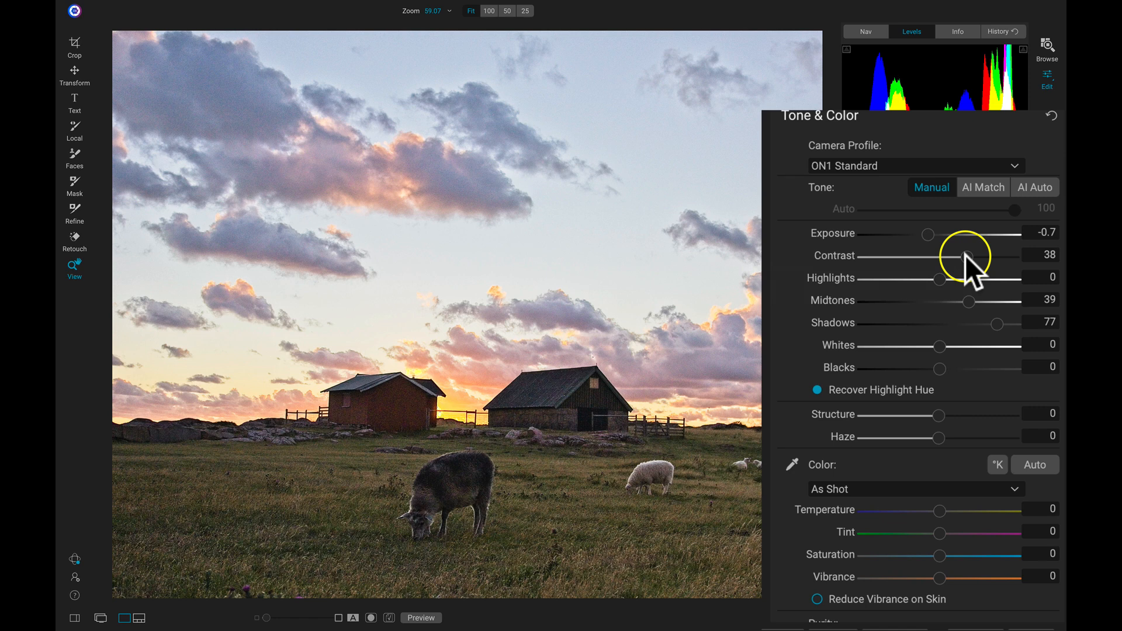
Raise Contrast to 43 while checking the photo for clipping, and set Whites to 6.
left_click_drag(967, 256, 971, 256)
left_click_drag(964, 379, 963, 381)
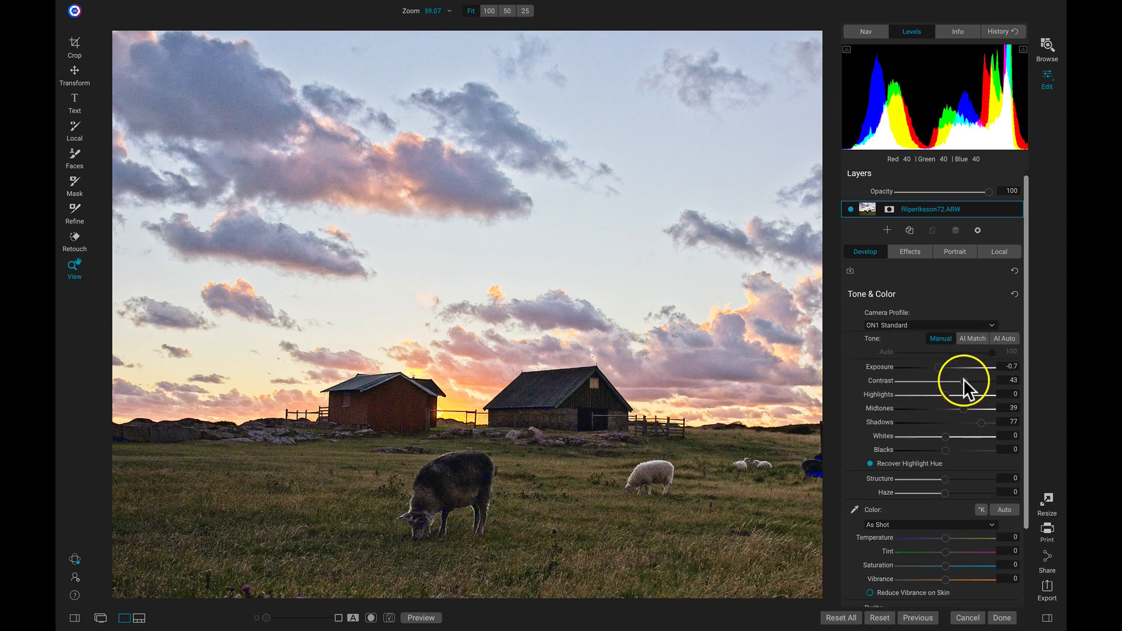
left_click(963, 379)
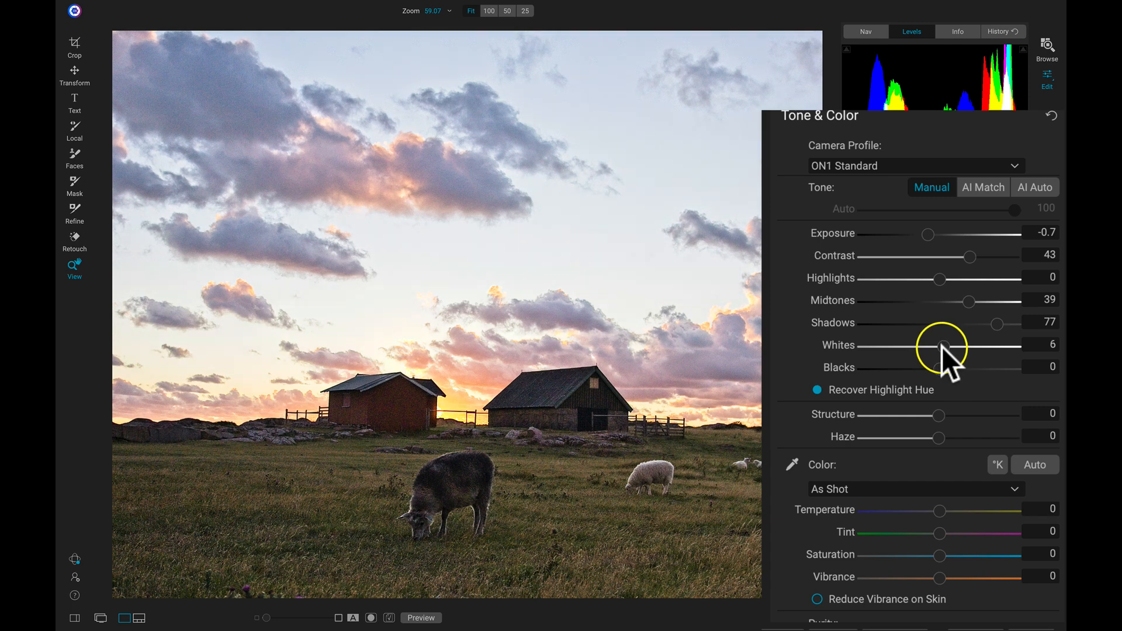
Set Whites to 7 and compare the adjusted barn photo with the original.
left_click_drag(942, 346, 942, 346)
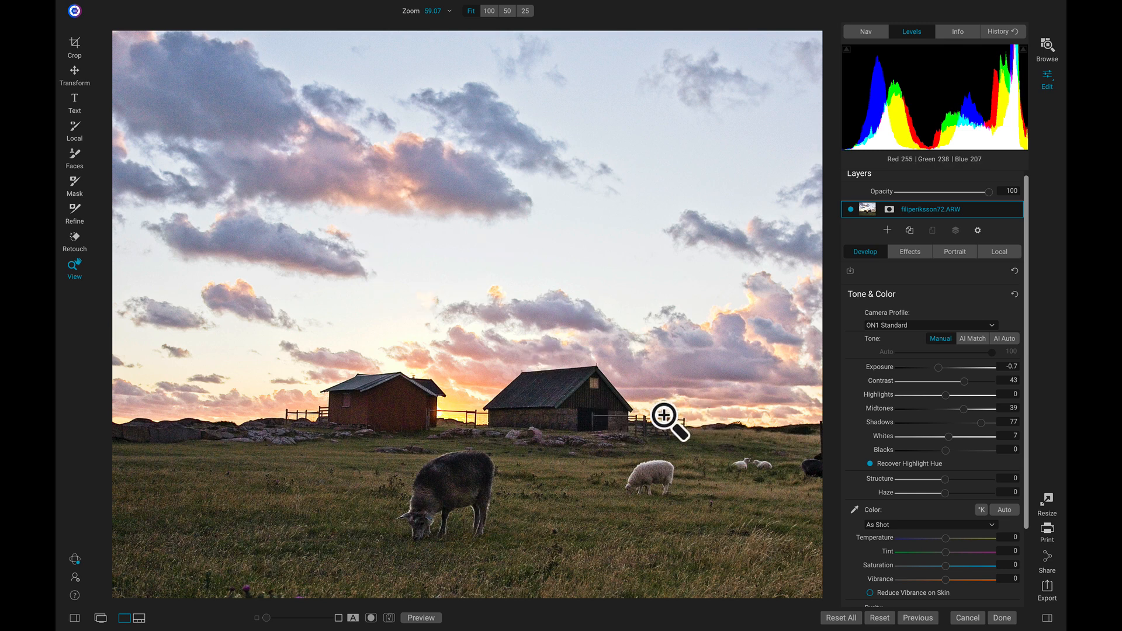
scroll(876, 483, "up", 1)
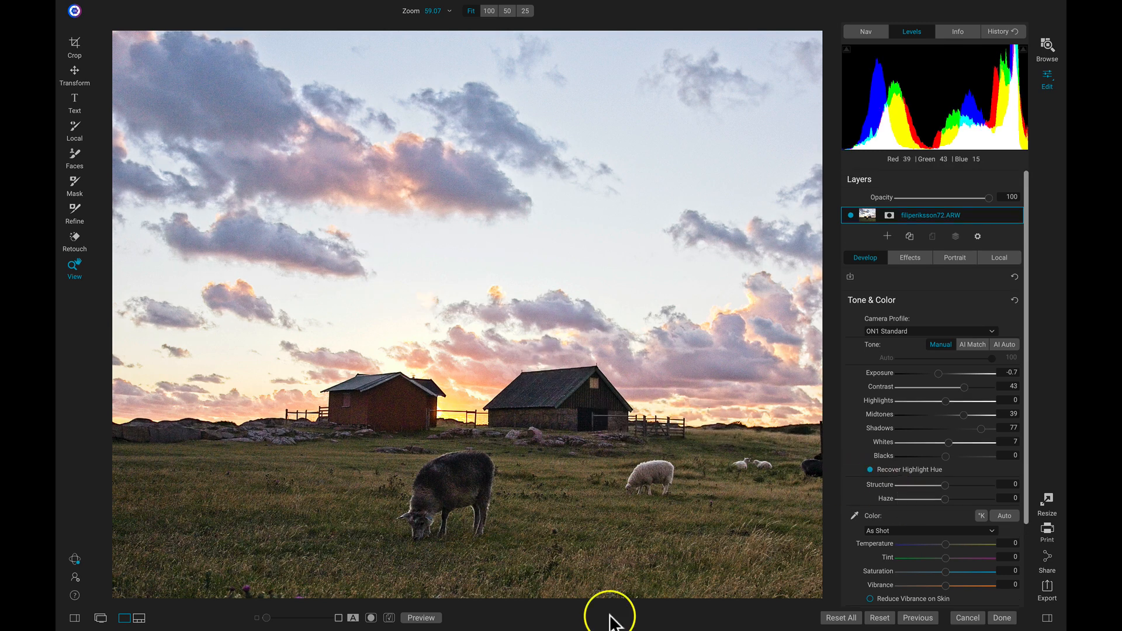
key("ctrl+p")
key("ctrl+p")
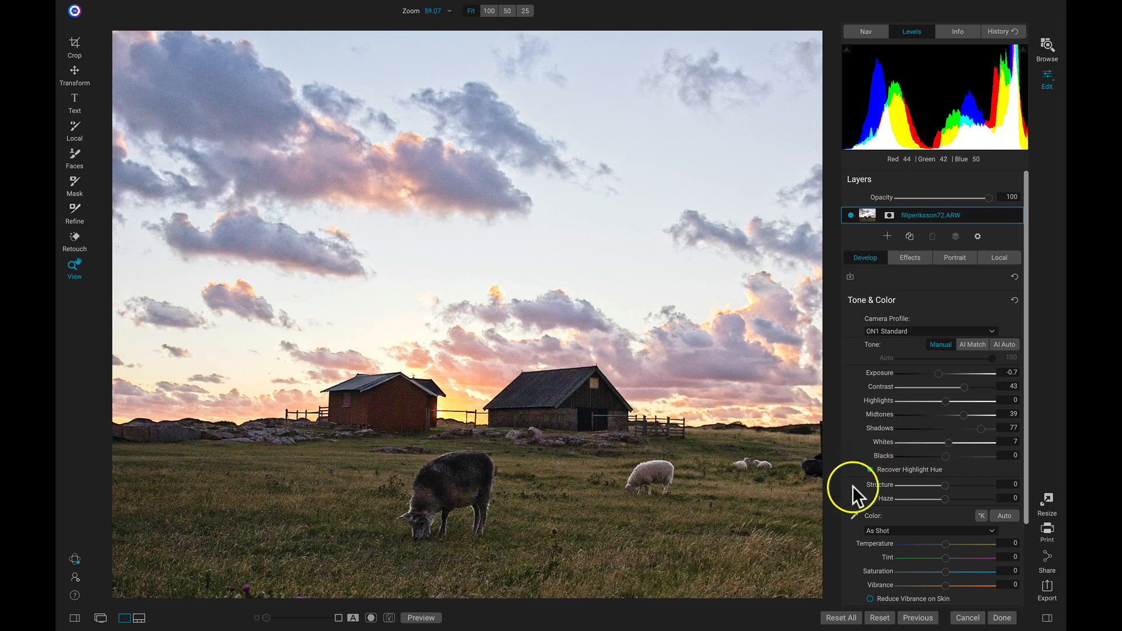
Switch the white balance to the Kelvin scale and set Temperature to 5213.
scroll(946, 448, "down", 3)
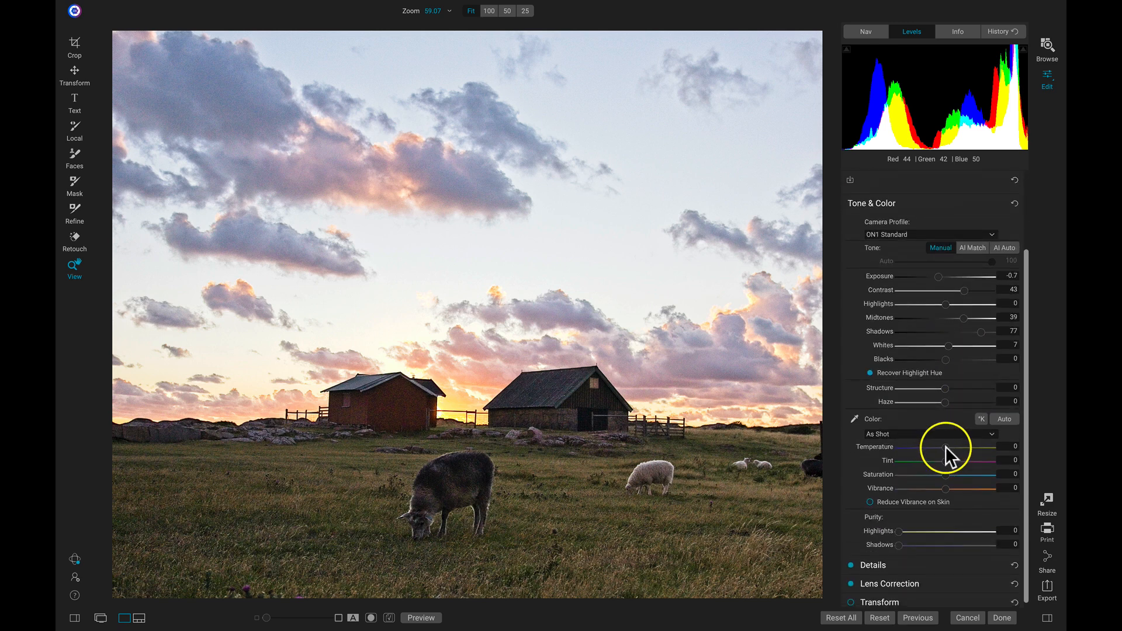
left_click_drag(946, 447, 898, 444)
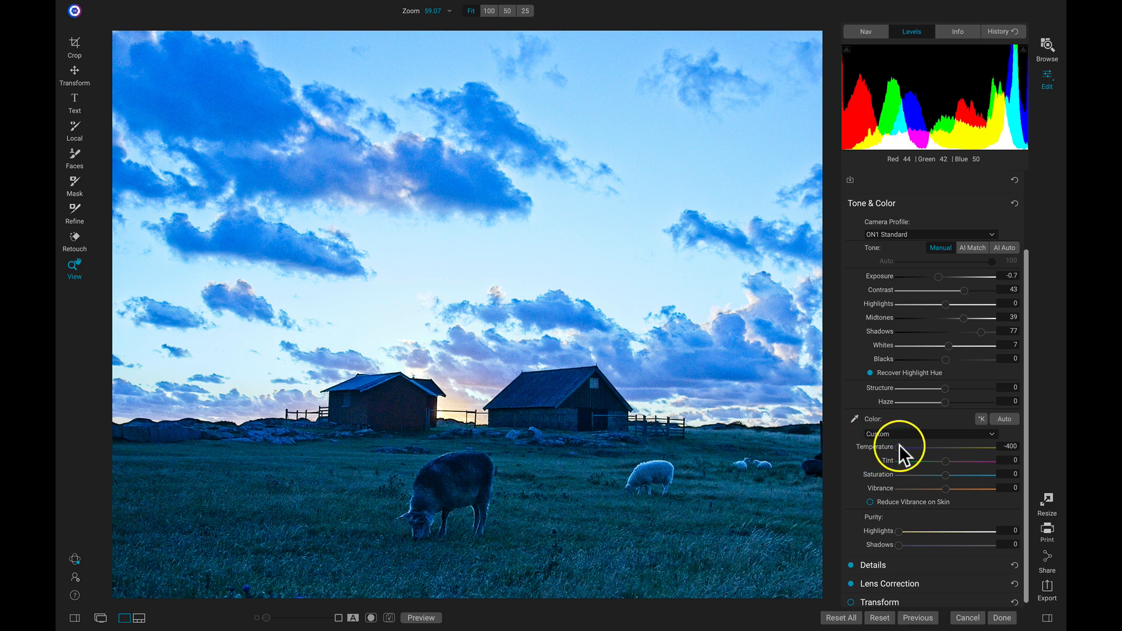
left_click(982, 419)
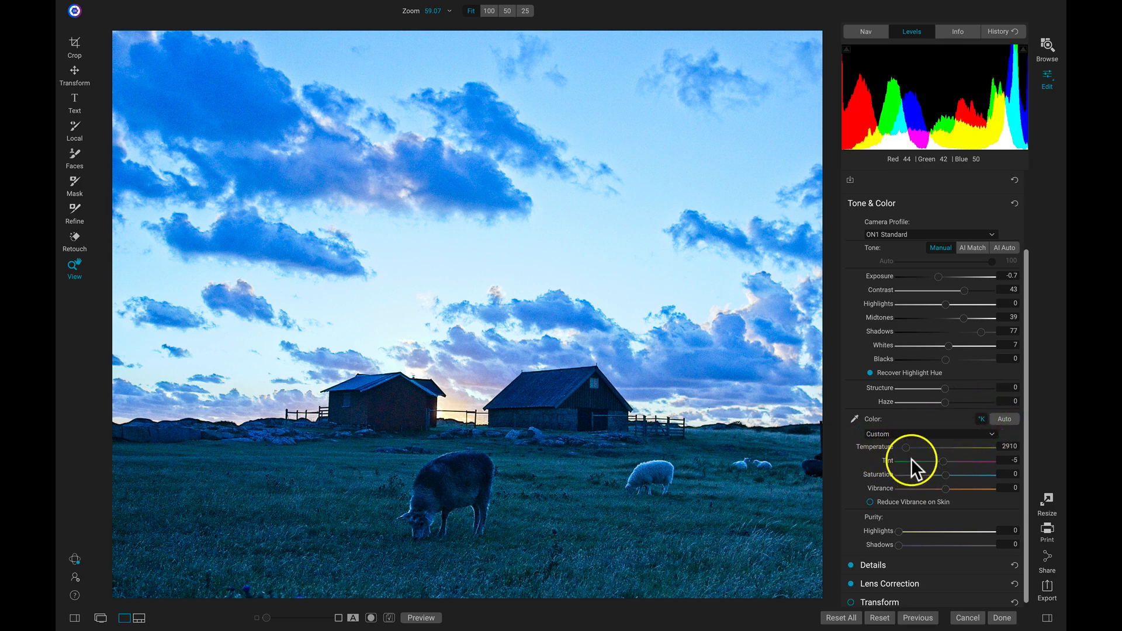
left_click_drag(907, 449, 947, 448)
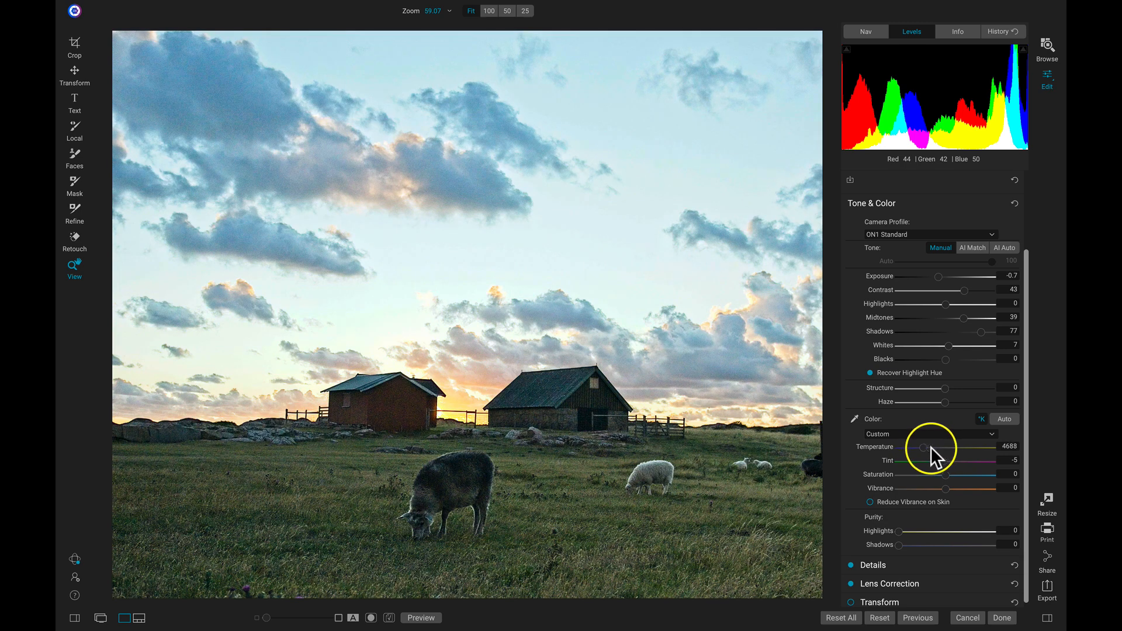
left_click_drag(932, 447, 925, 450)
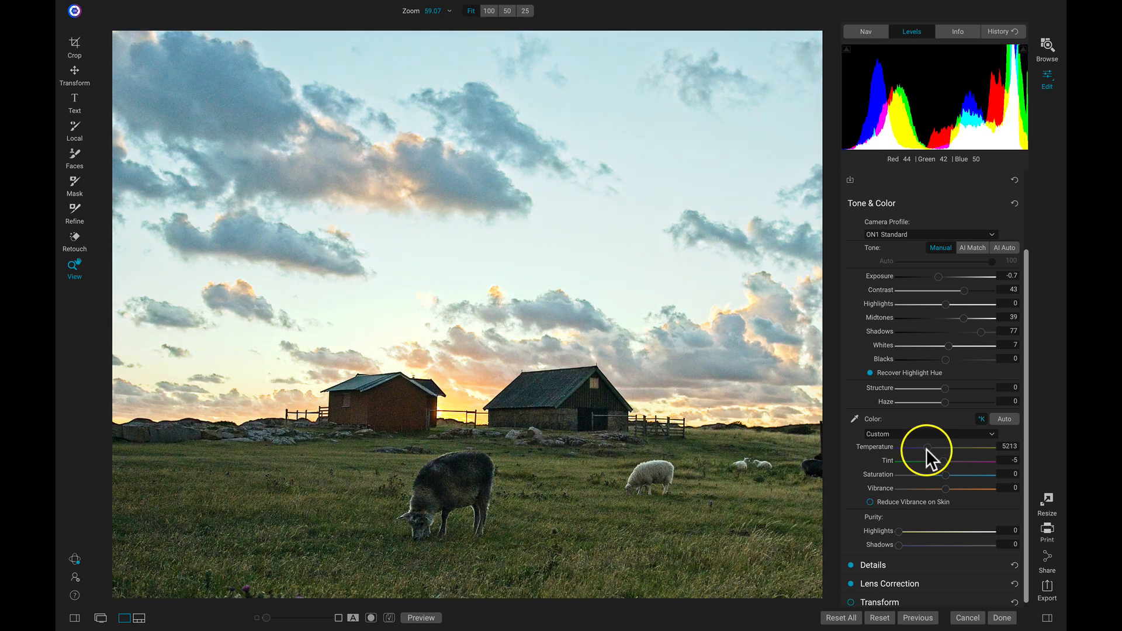
left_click(927, 450)
key("ctrl+l")
Add a Color Enhancer filter to the barn photo in Effects.
left_click(909, 259)
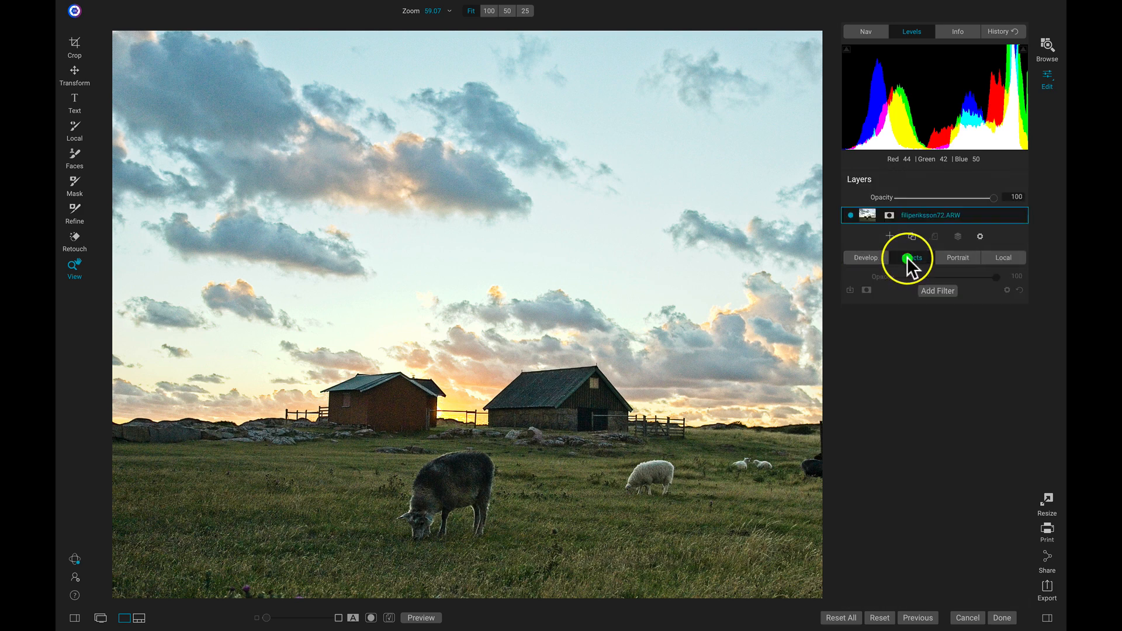
left_click(938, 289)
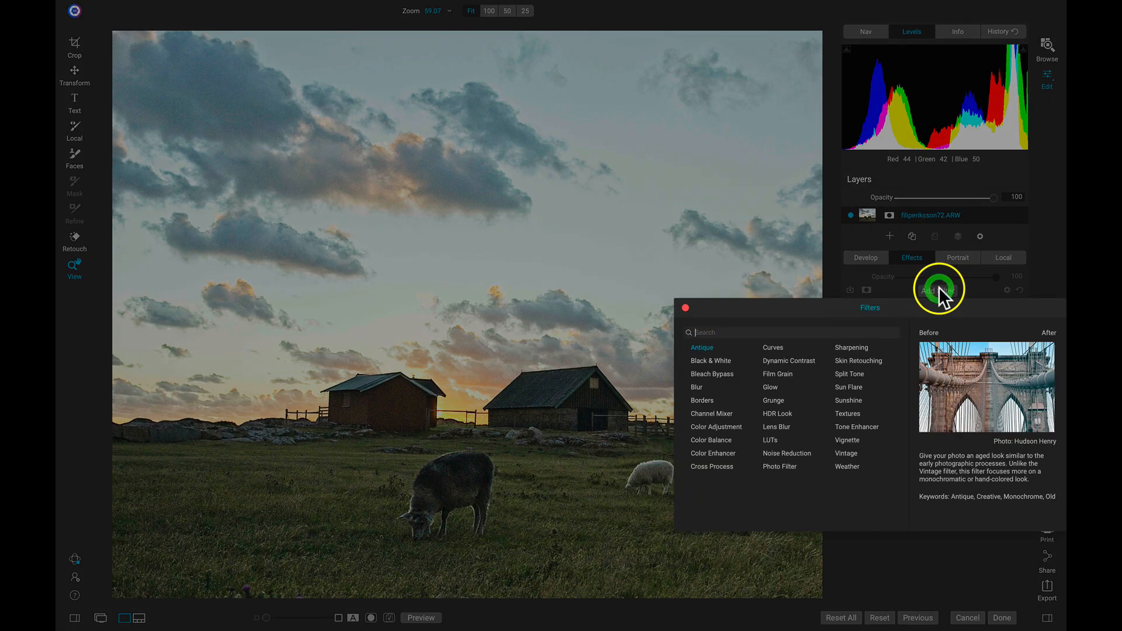
left_click(713, 453)
In the Color Enhancer's color ranges, set Orange Saturation to 13 and Yellow Saturation to 50.
left_click(882, 508)
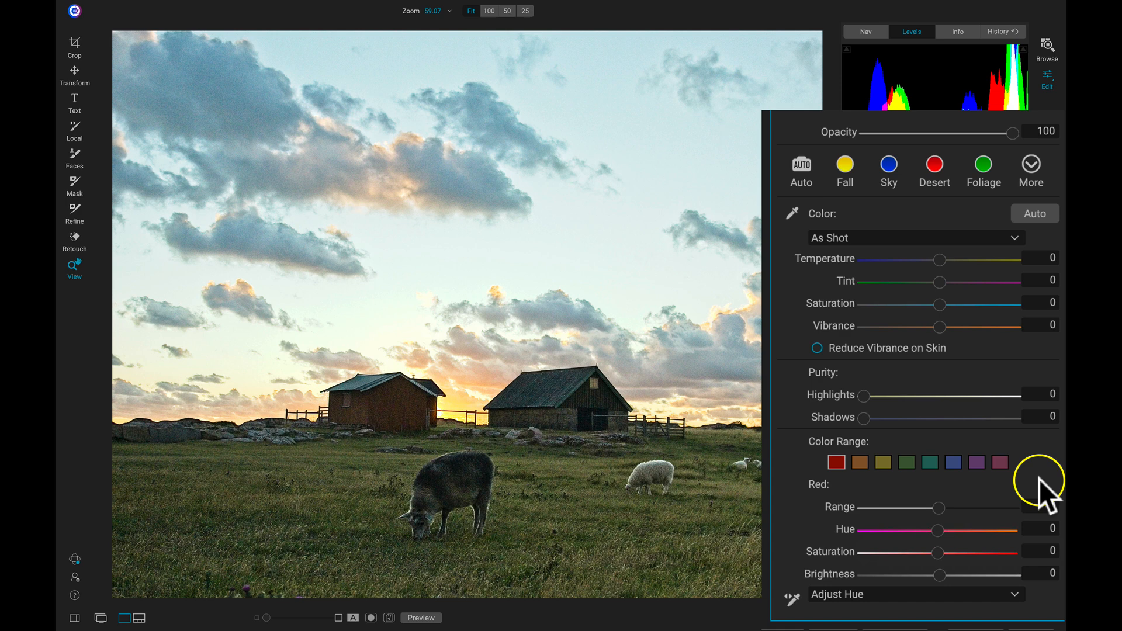
left_click(911, 507)
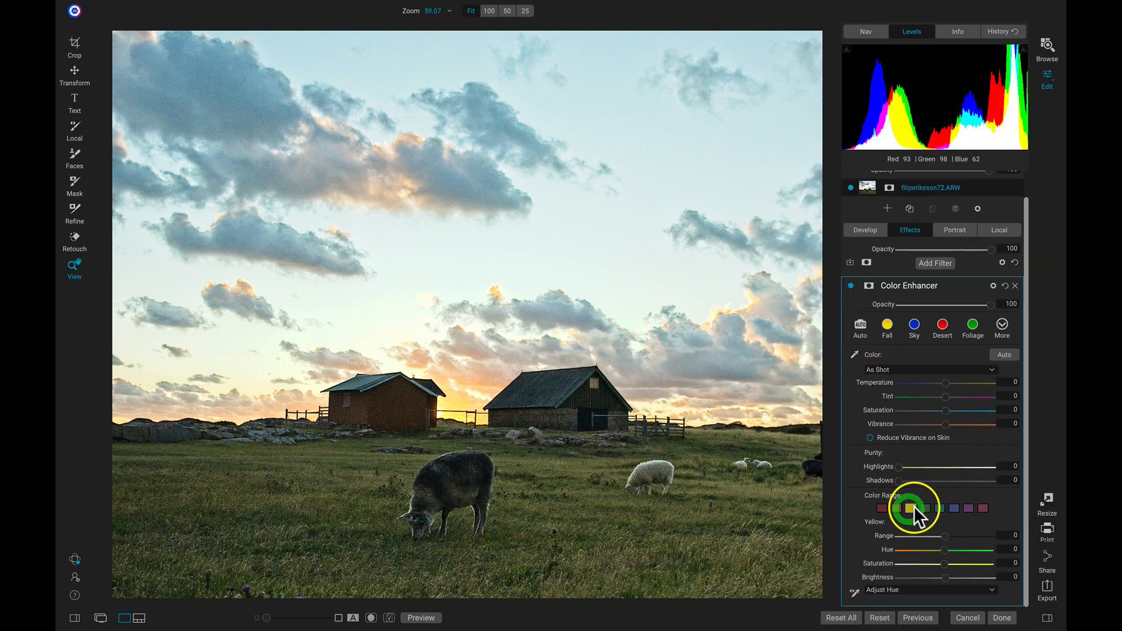
left_click(895, 509)
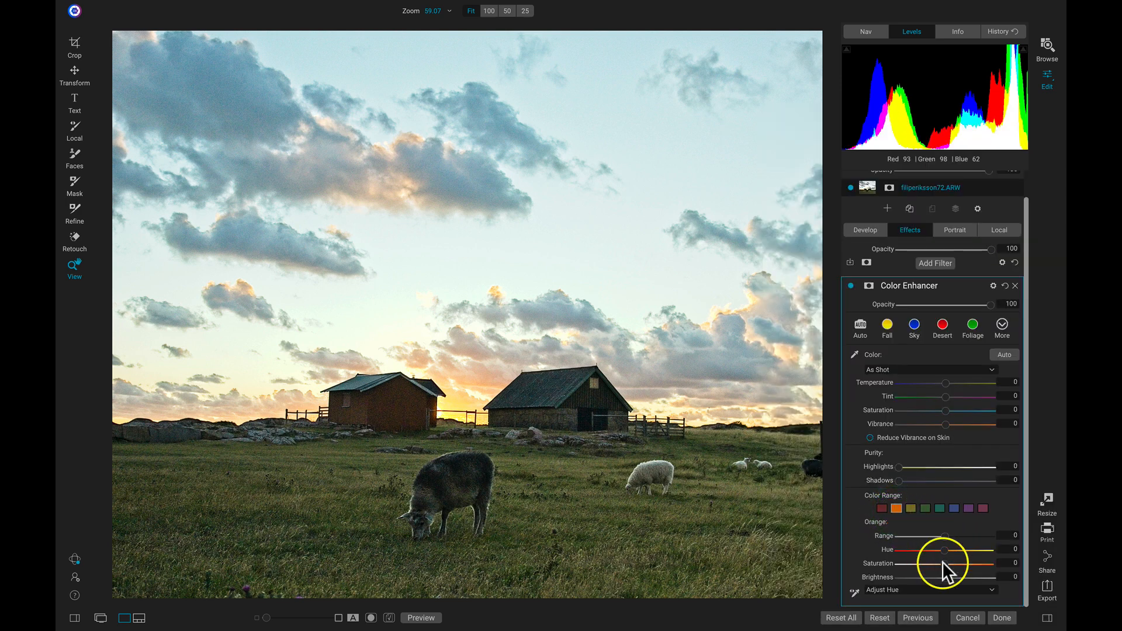
mouse_move(952, 562)
left_mouse_down()
mouse_move(976, 561)
mouse_move(936, 564)
mouse_move(996, 564)
mouse_move(911, 576)
mouse_move(956, 566)
left_mouse_up()
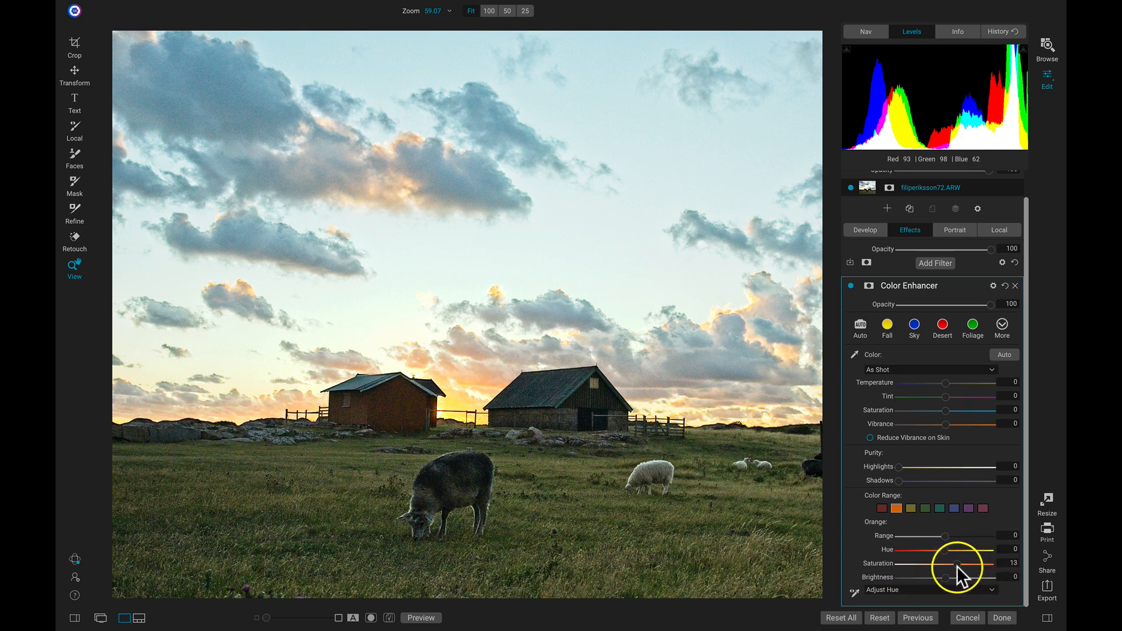
left_click(911, 508)
left_click_drag(943, 563, 981, 576)
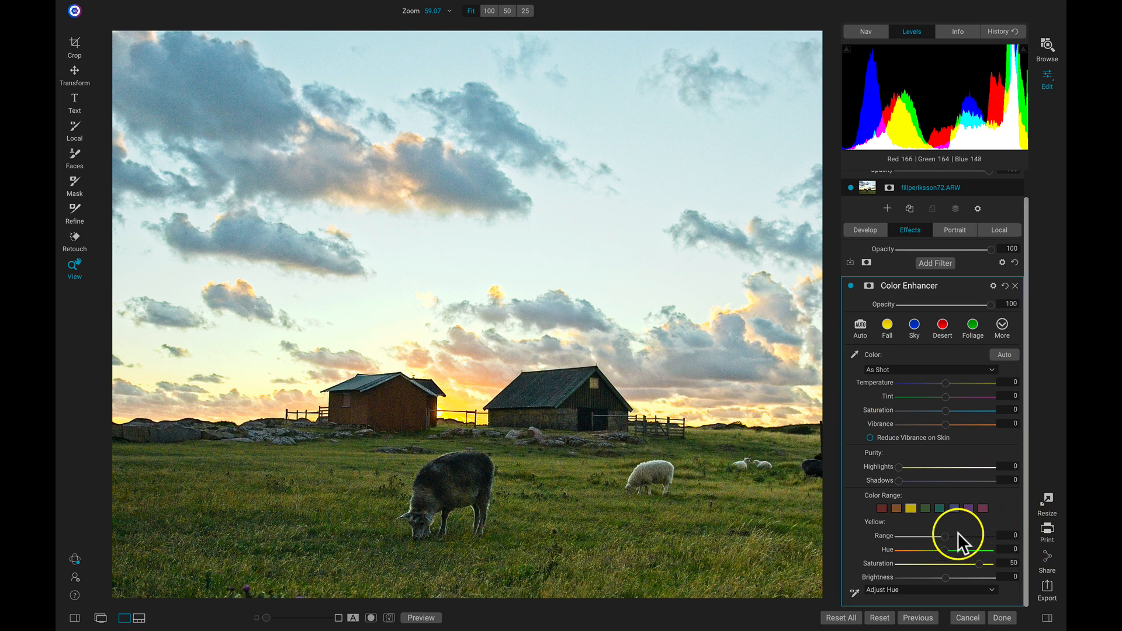
Set the Green range's Saturation to 38 and Brightness to 19, and check the photo without the filter.
left_click(881, 508)
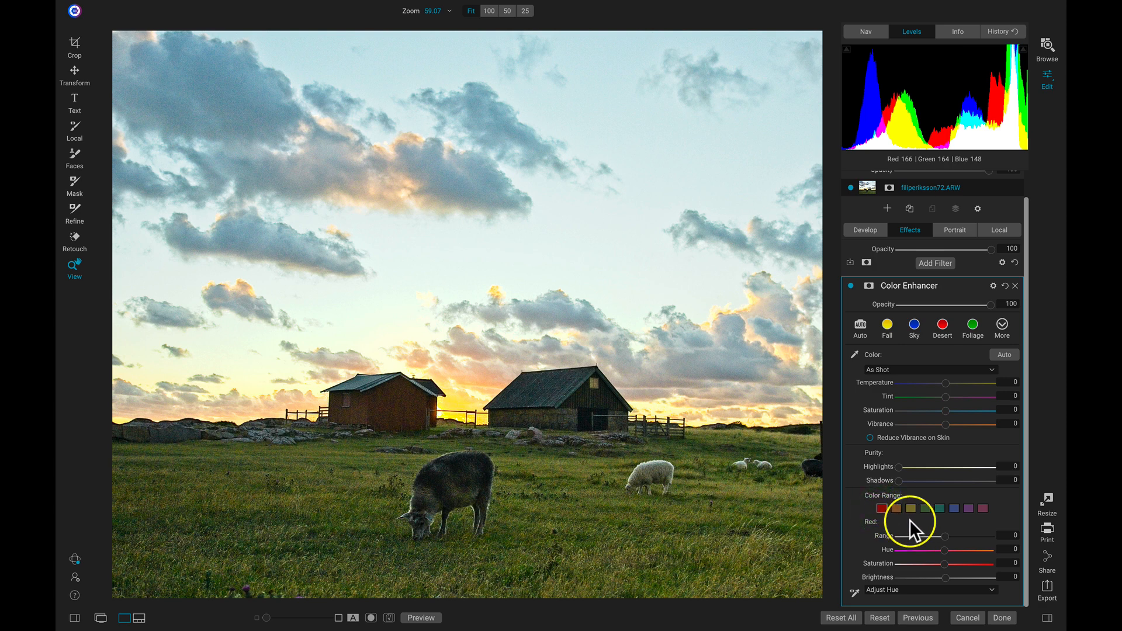
left_click(922, 507)
left_click_drag(944, 563, 972, 569)
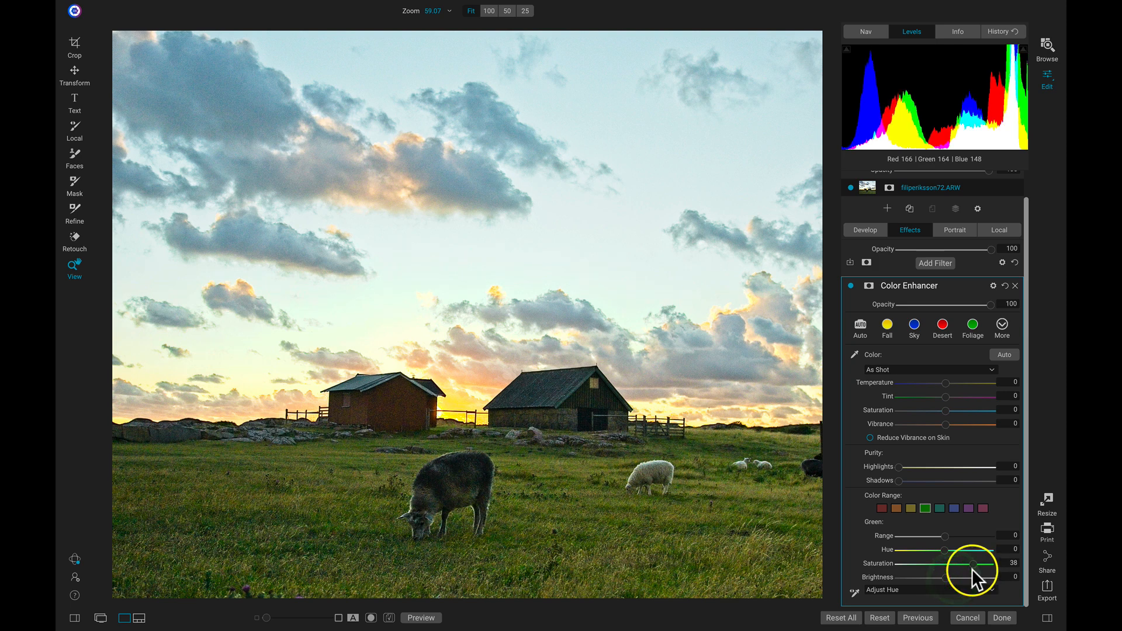
left_click_drag(945, 577, 971, 578)
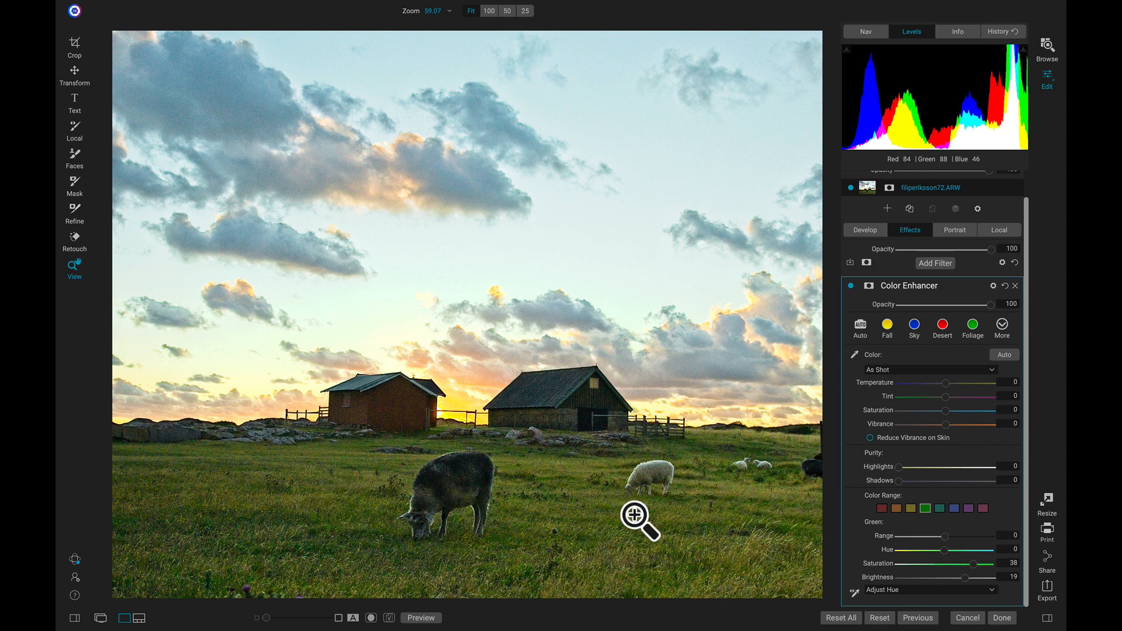
left_click(850, 286)
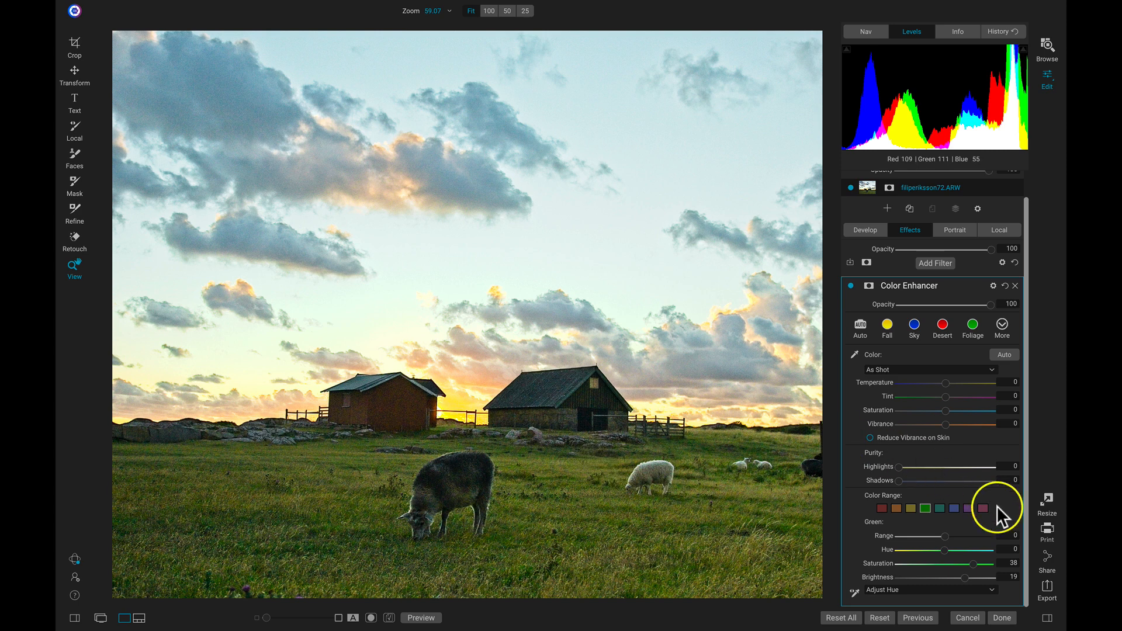
Set the Blue range's Brightness to -55 and Saturation to 10, and compare the photo with and without Color Enhancer.
left_click(954, 507)
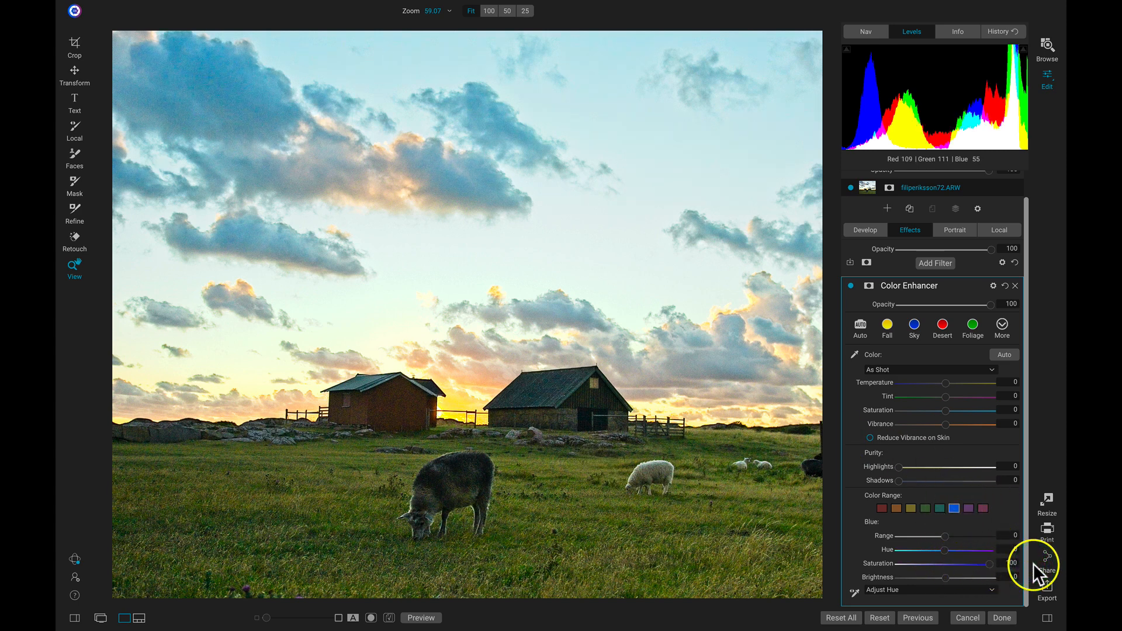
left_click_drag(945, 576, 907, 577)
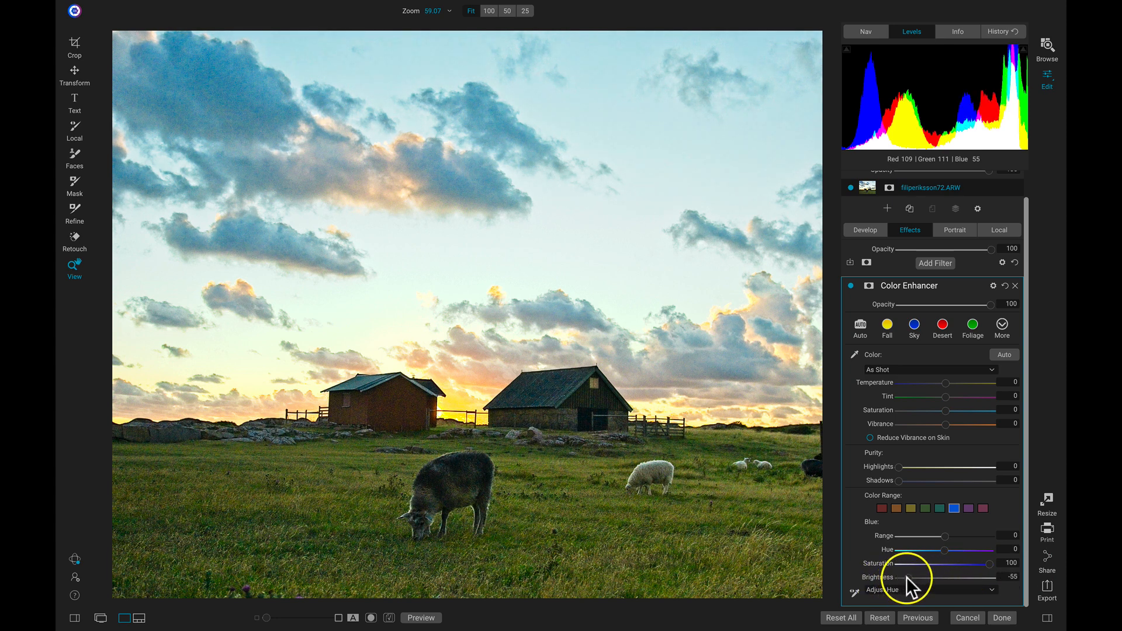
left_click_drag(981, 564, 953, 566)
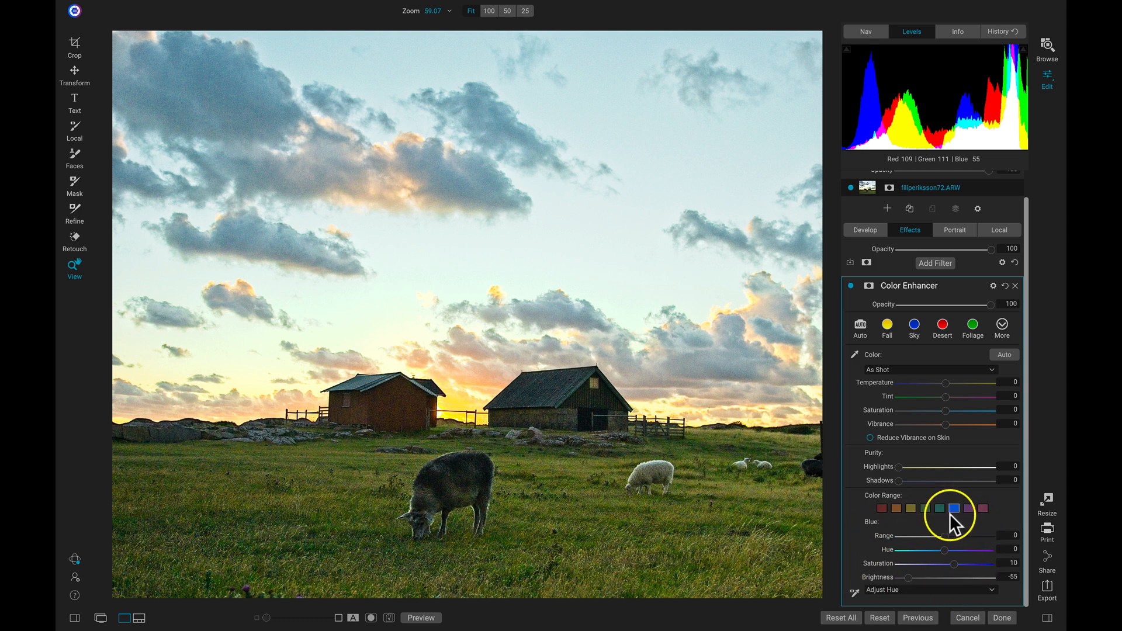
left_click(851, 282)
left_click(851, 281)
left_click(851, 282)
left_click(851, 281)
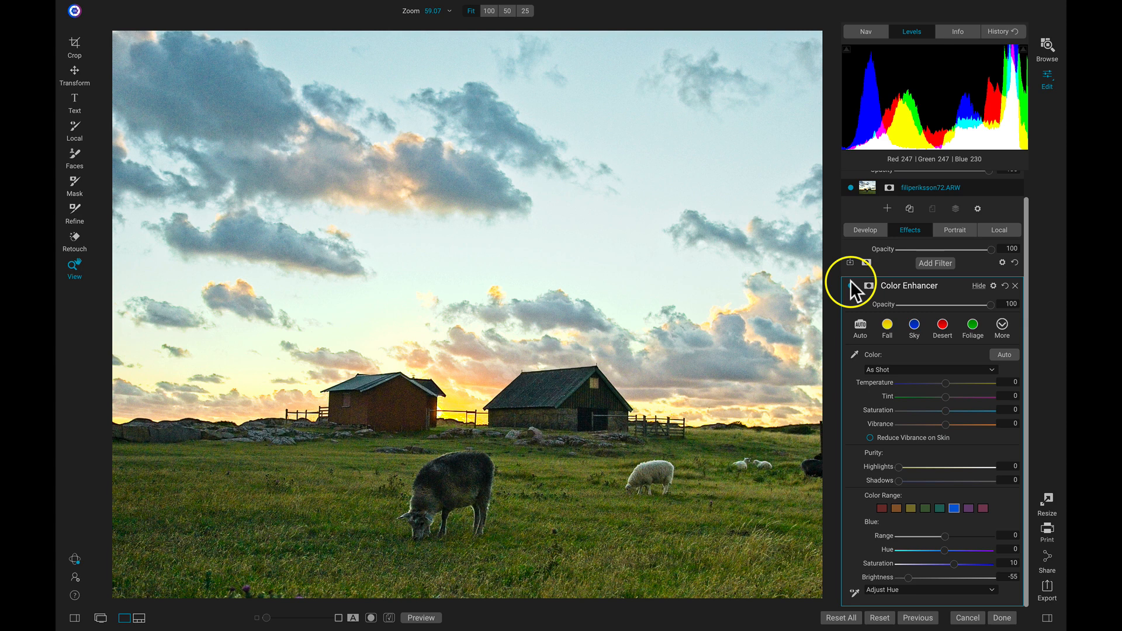
Add Sun-Star-01.jpg from the Sun Flares > Sun Star folder of the Extras as a new layer.
scroll(918, 345, "up", 1)
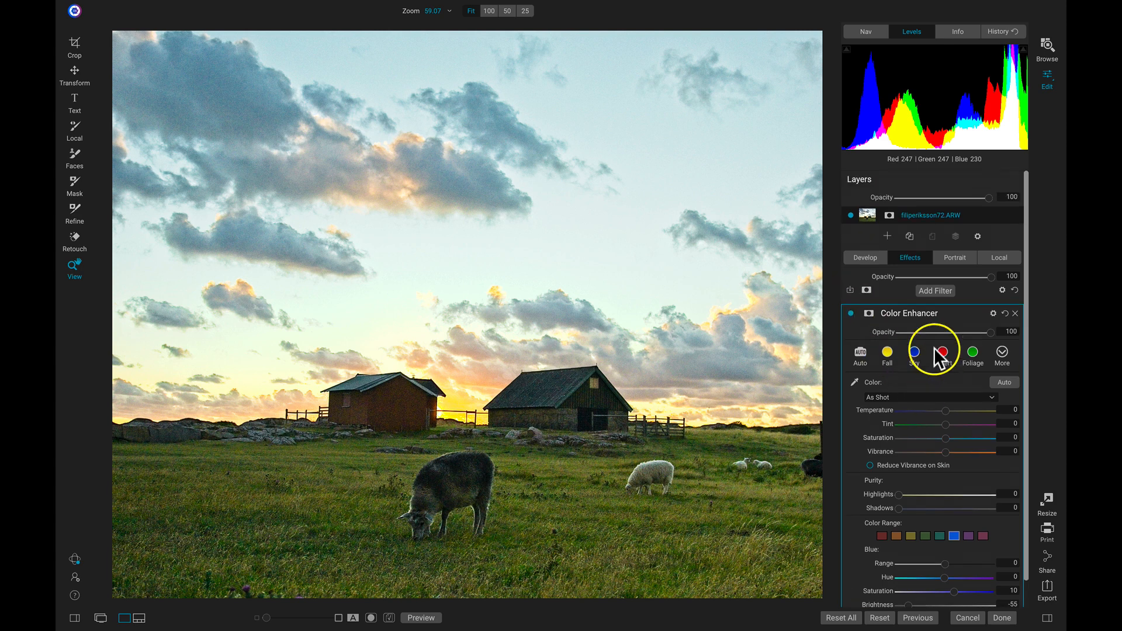
left_click(886, 235)
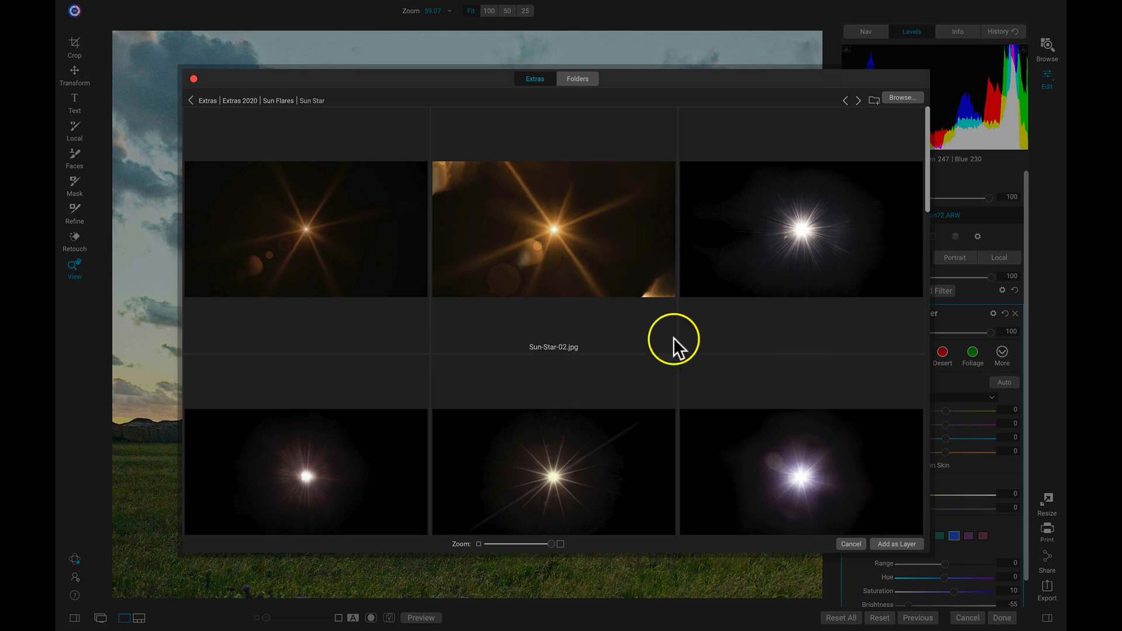
left_click(535, 78)
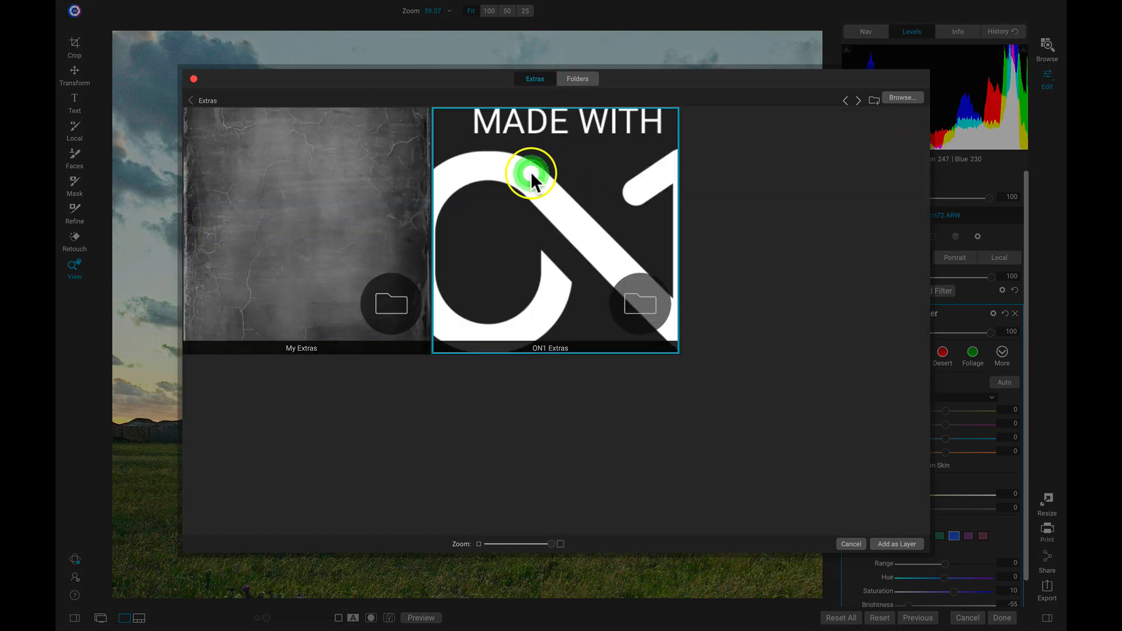
double_click(531, 171)
double_click(788, 190)
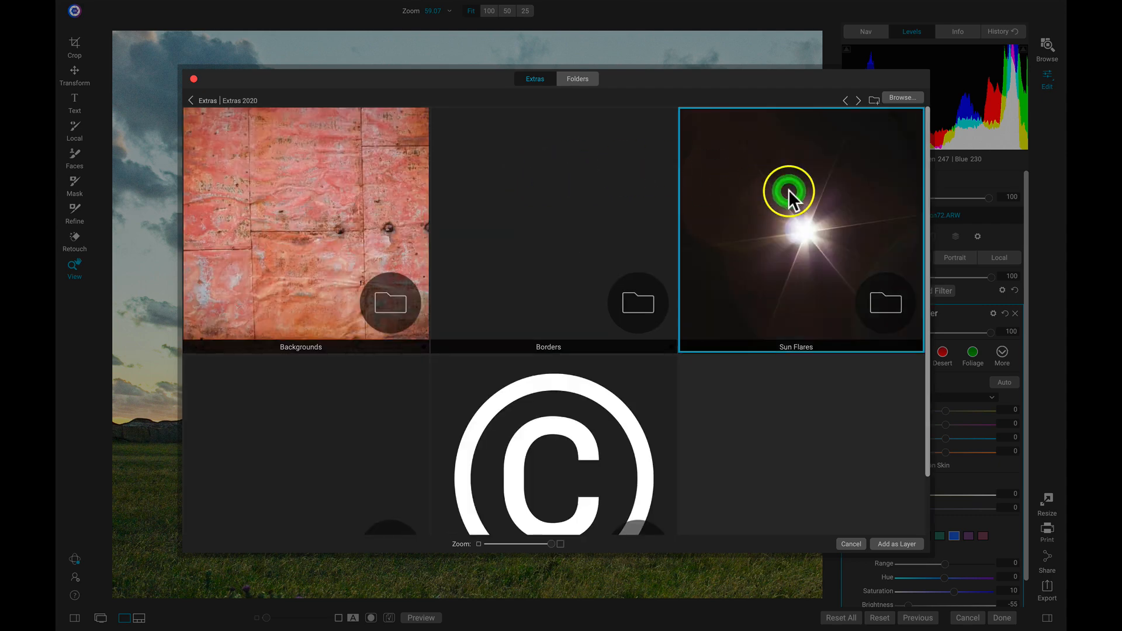
double_click(794, 218)
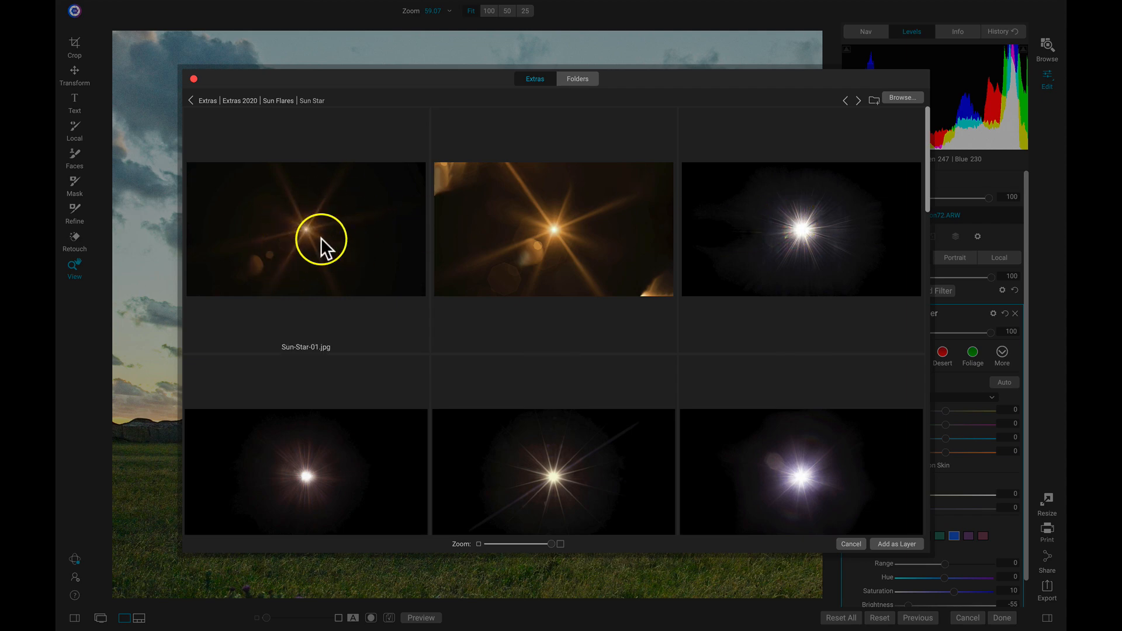
double_click(321, 237)
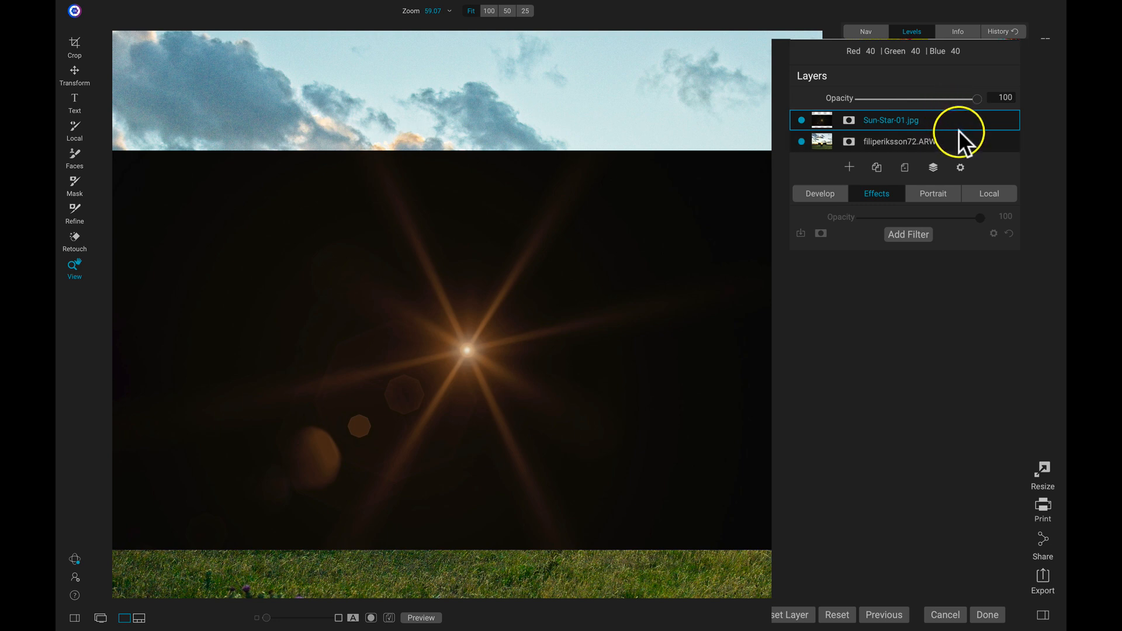
Blend the sun star layer with Screen and move it so the flare sits on the horizon beside the red barn.
left_click(959, 168)
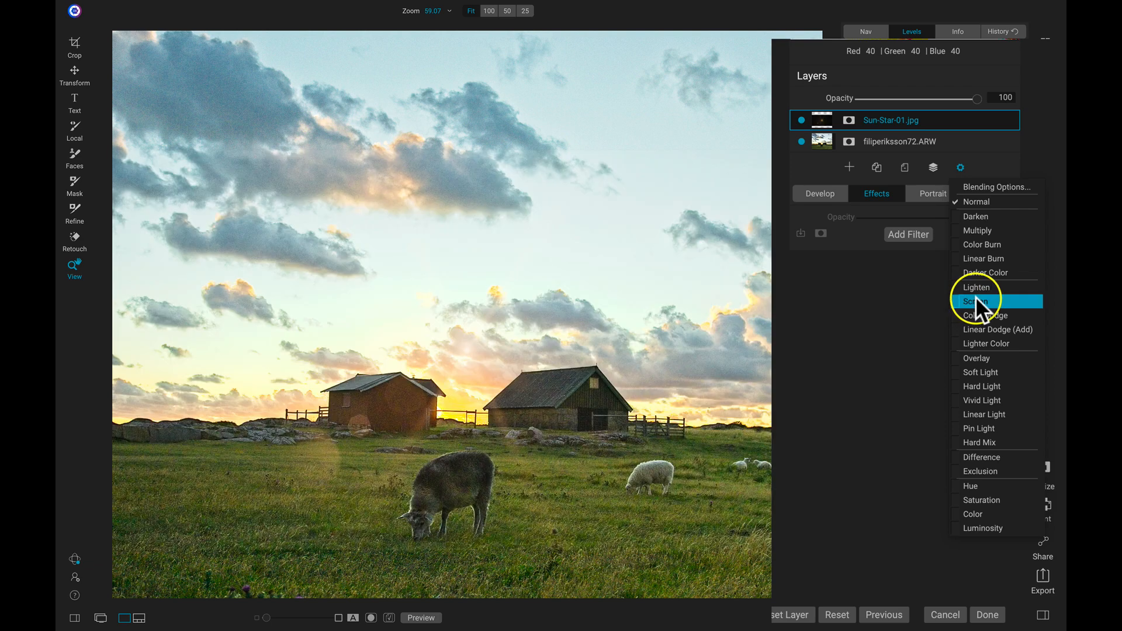
left_click(976, 301)
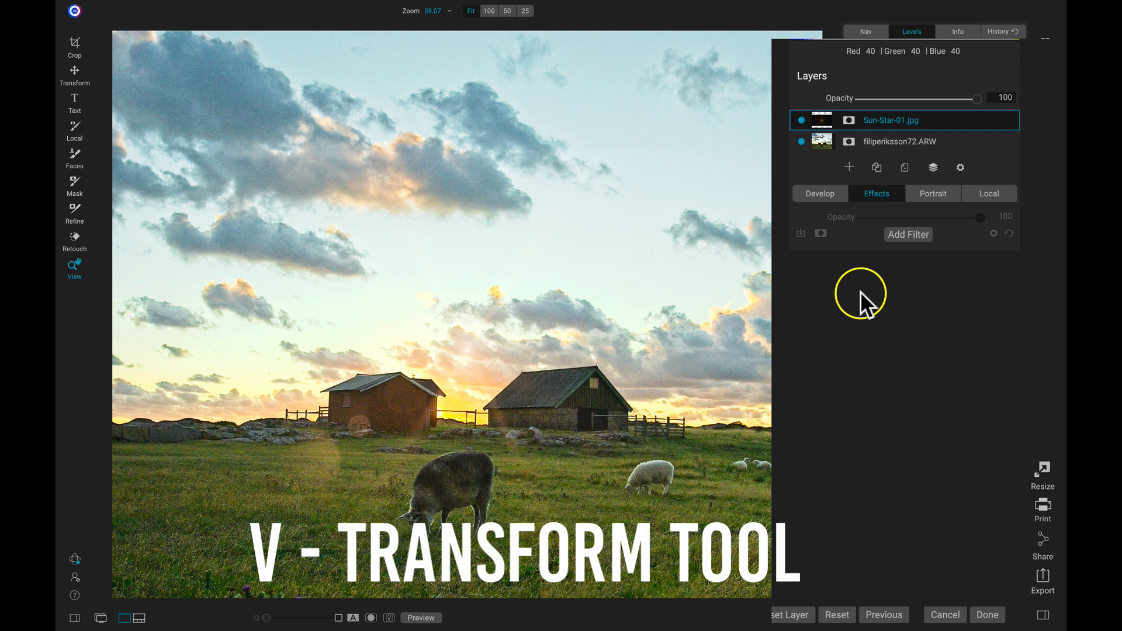
key("v")
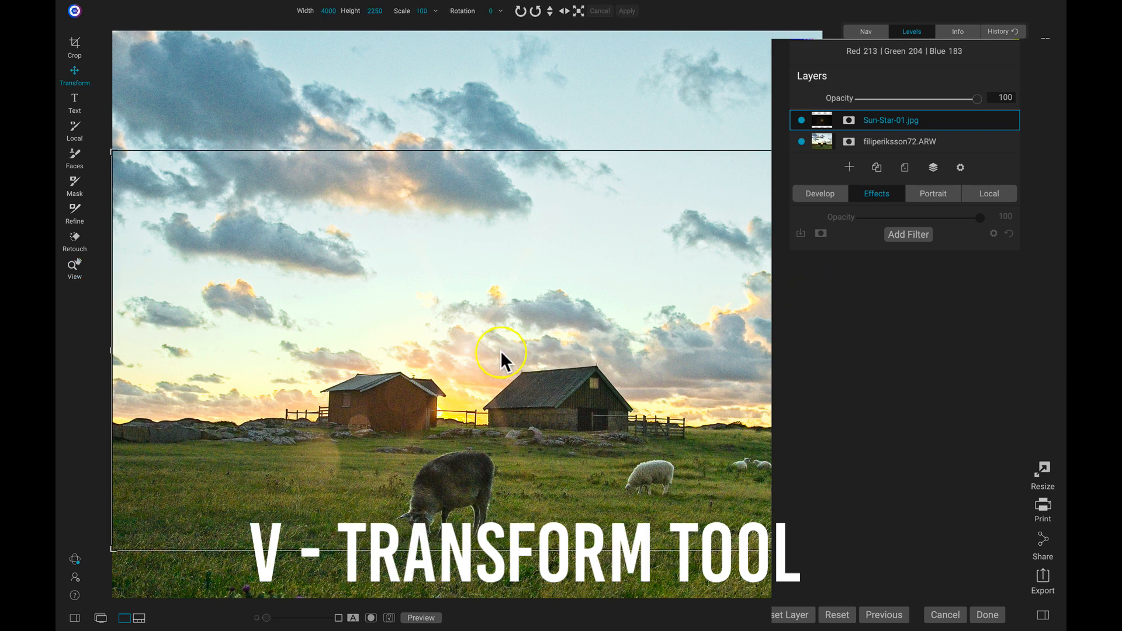
left_click_drag(481, 343, 453, 405)
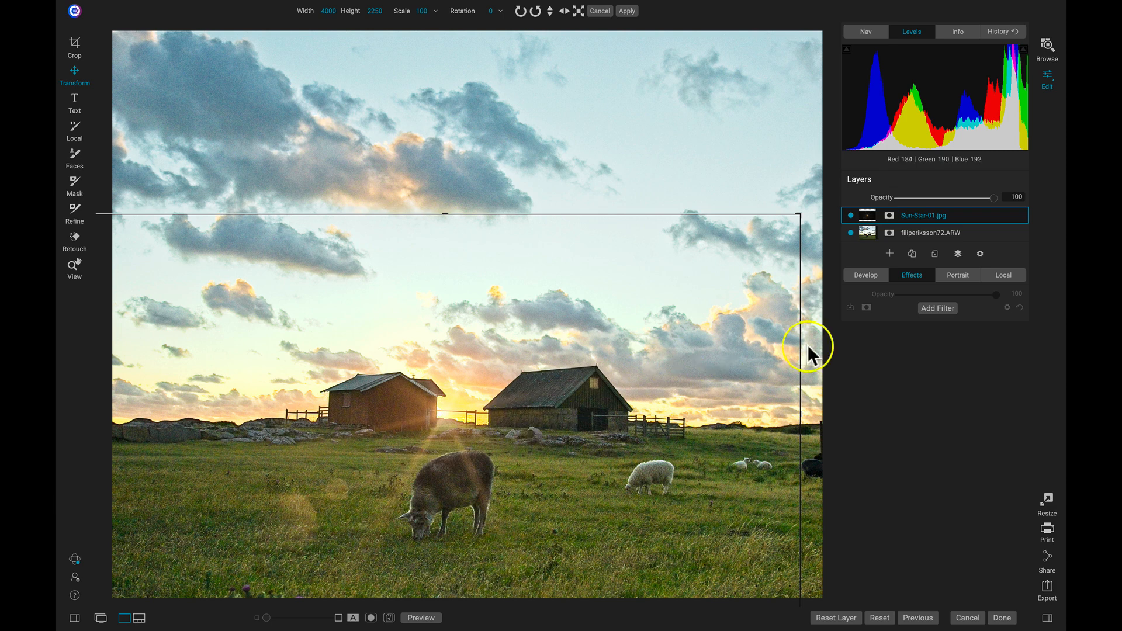
In Develop, set the sun star layer's Contrast to 44, Whites to 77 and Midtones to 34.
left_click(863, 275)
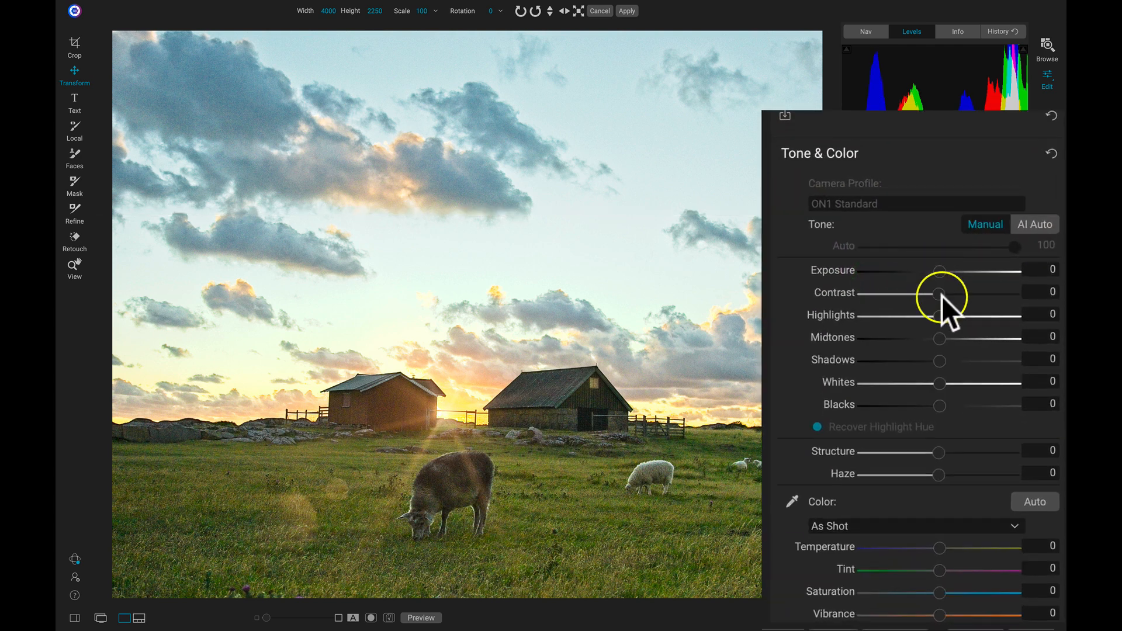
left_click_drag(938, 293, 973, 293)
left_click_drag(941, 385, 1000, 385)
left_click_drag(938, 339, 965, 339)
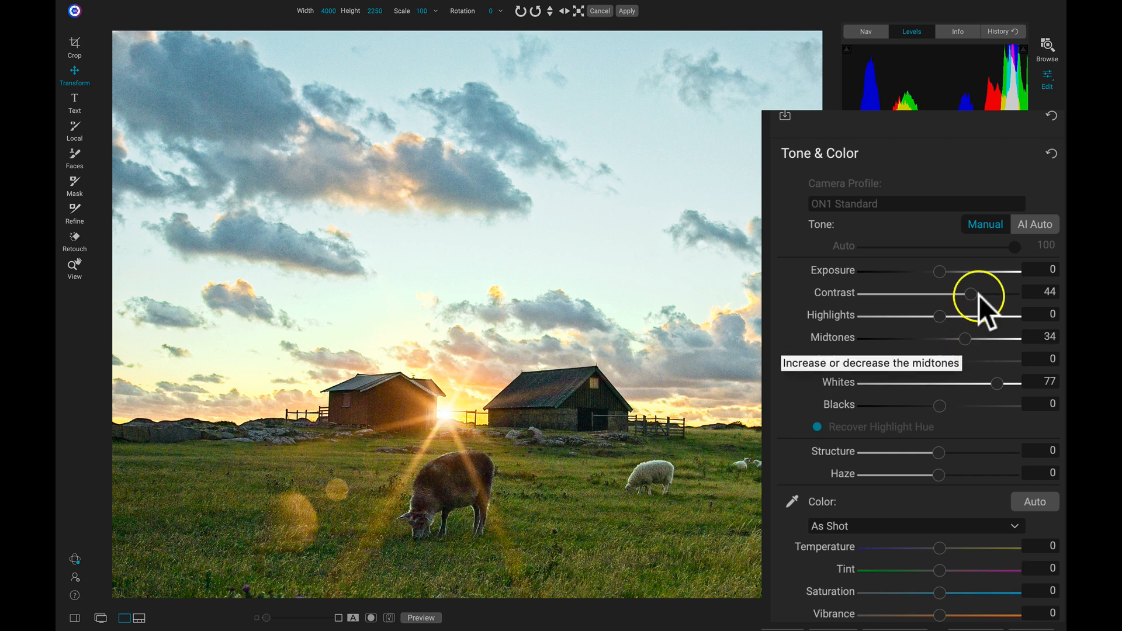
Reset the sun star layer's Tone & Color settings, then undo the reset to compare the flare.
left_click(1052, 152)
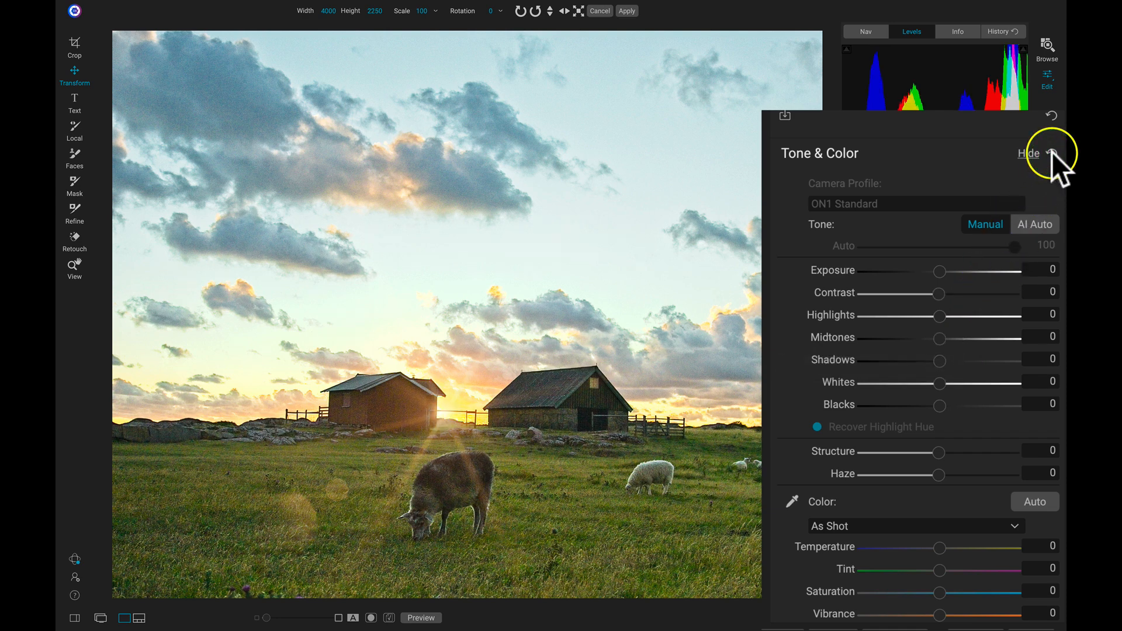
key("ctrl+z")
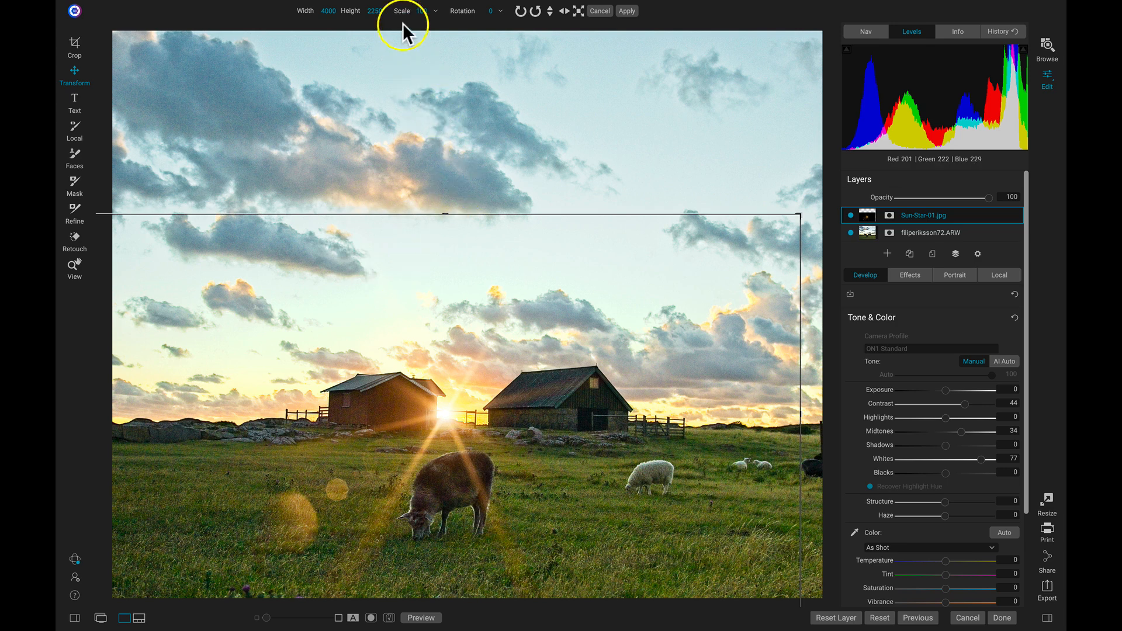
Scale the sun star layer to 75 and move its flare back onto the horizon beside the red barn.
mouse_move(409, 20)
left_mouse_down()
mouse_move(381, 17)
mouse_move(401, 10)
left_mouse_up()
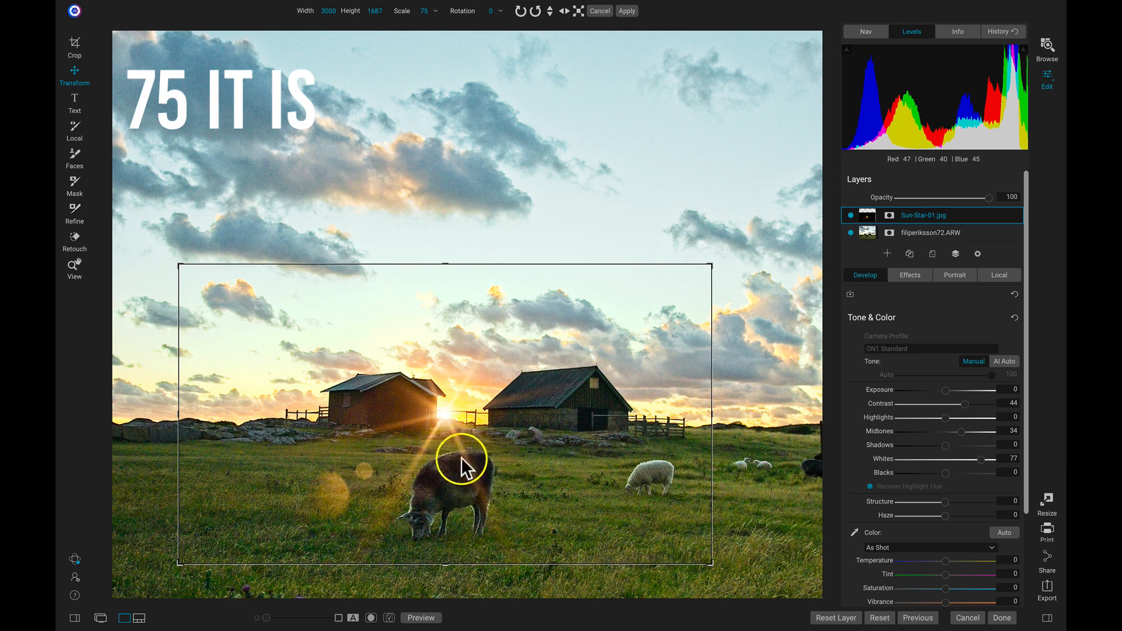
left_click_drag(457, 422, 456, 422)
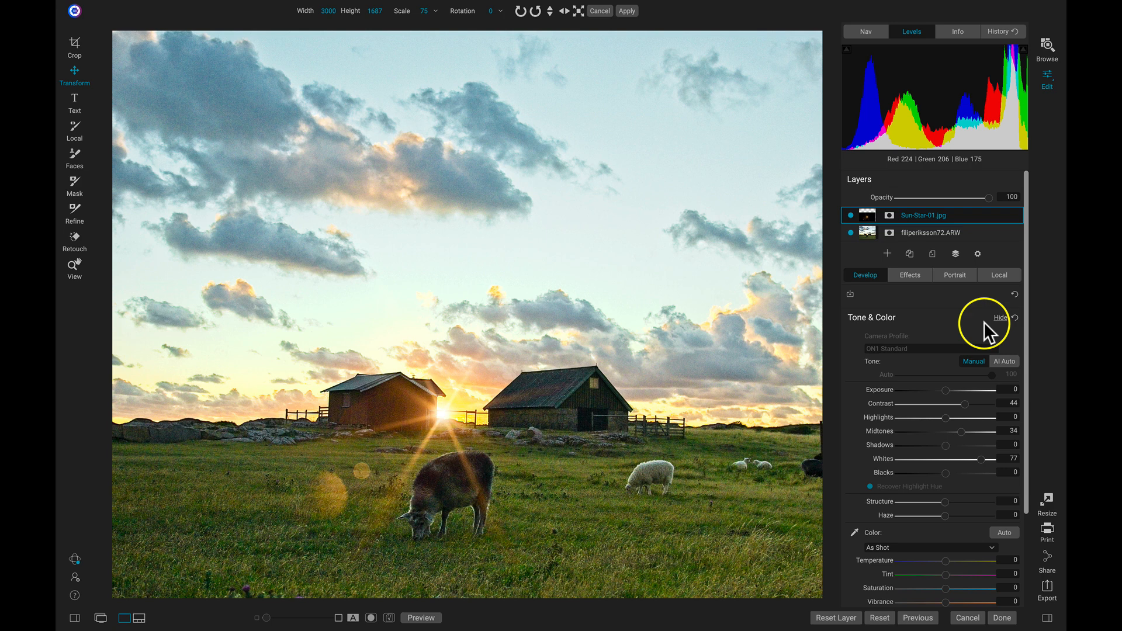
left_click(910, 275)
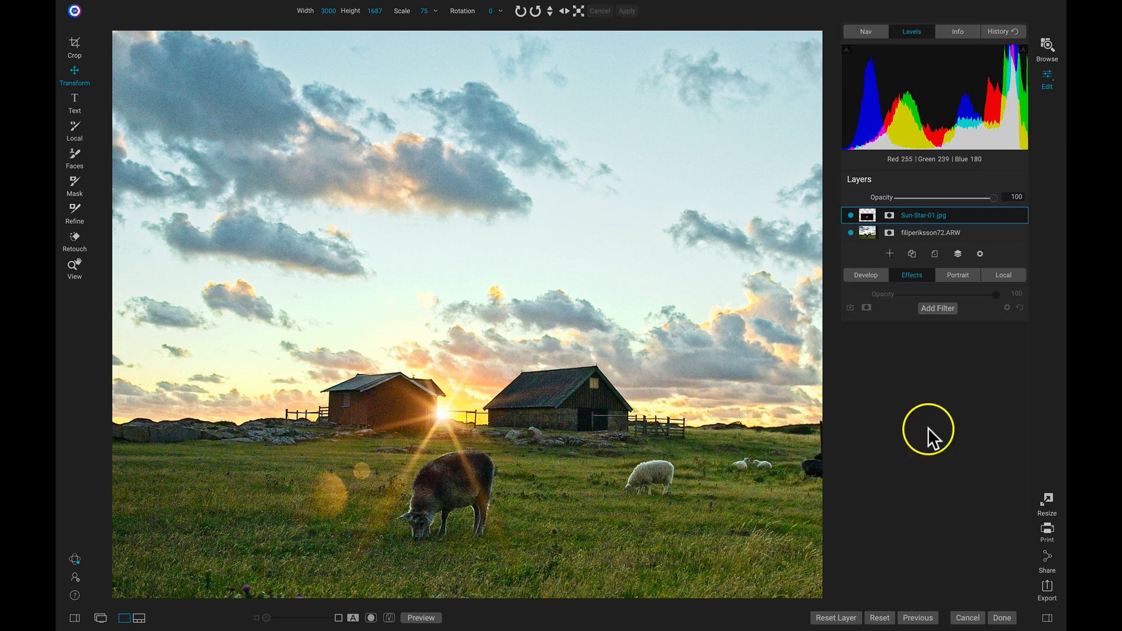
On the base photo layer, darken the sky with an Exposure -1 local adjustment using a Linear Bottom gradient centered on the sun, and compare it on and off.
left_click(936, 234)
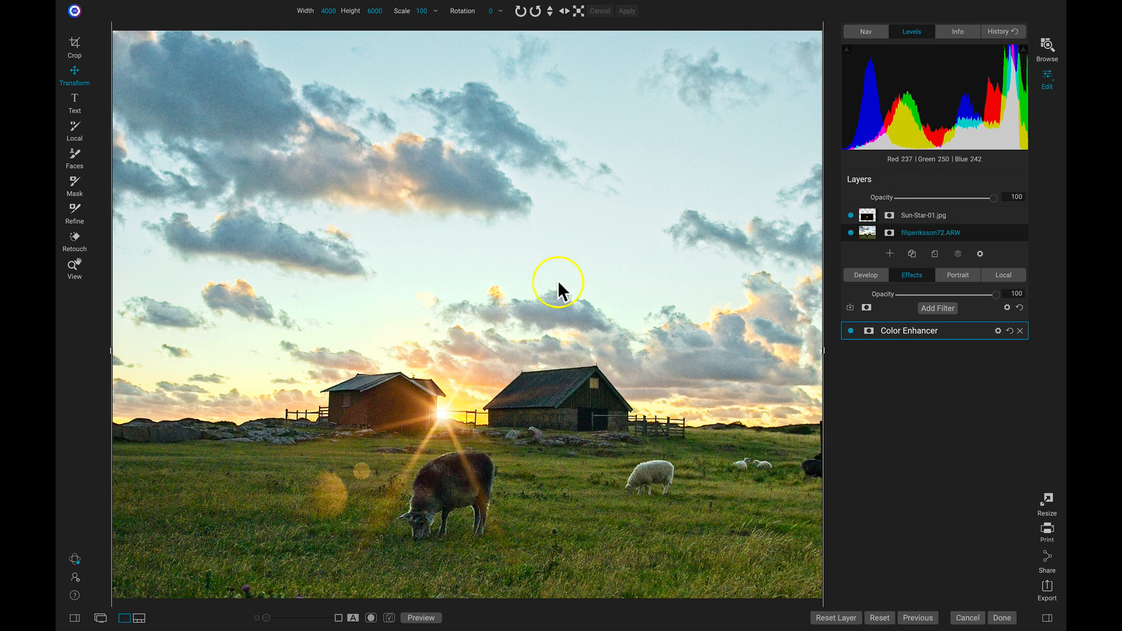
left_click(1006, 274)
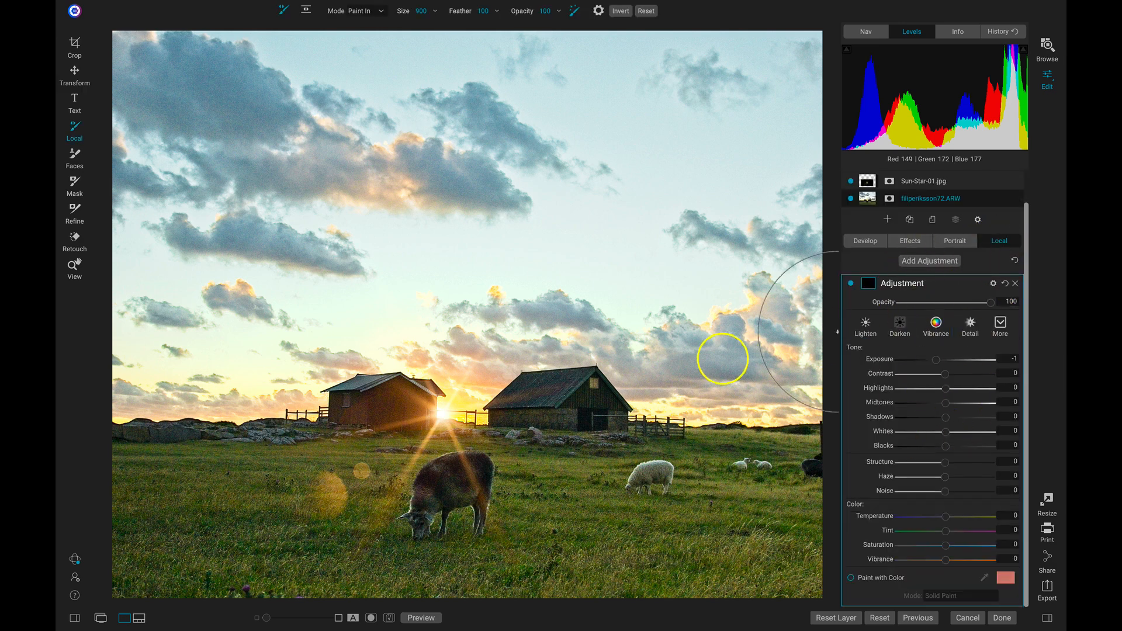
key("shift+k")
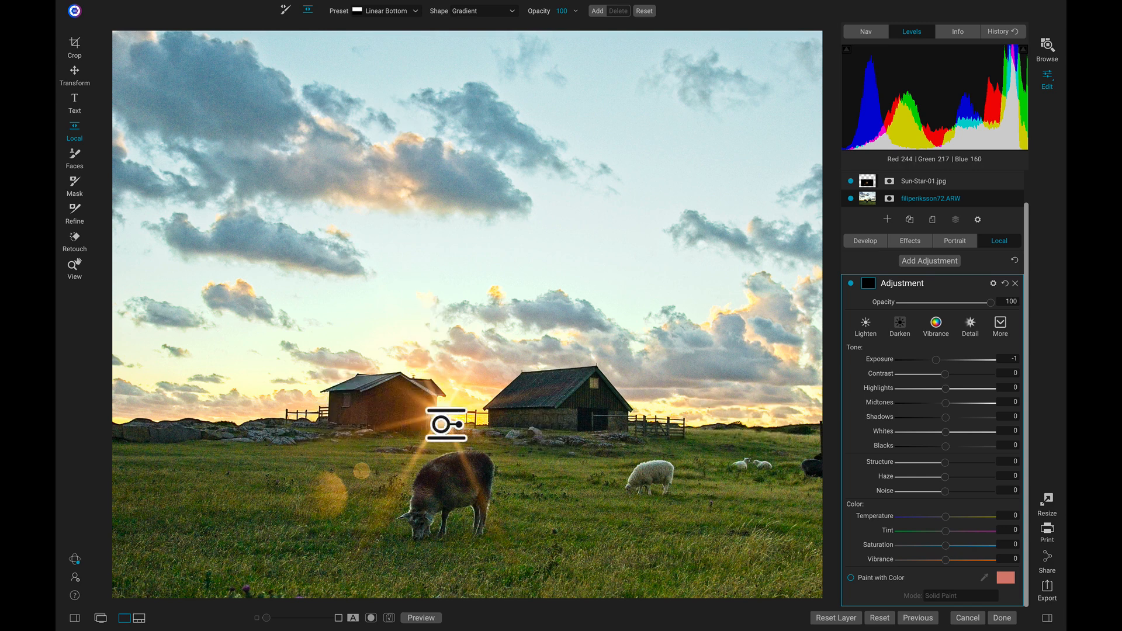
left_click_drag(409, 421, 443, 418)
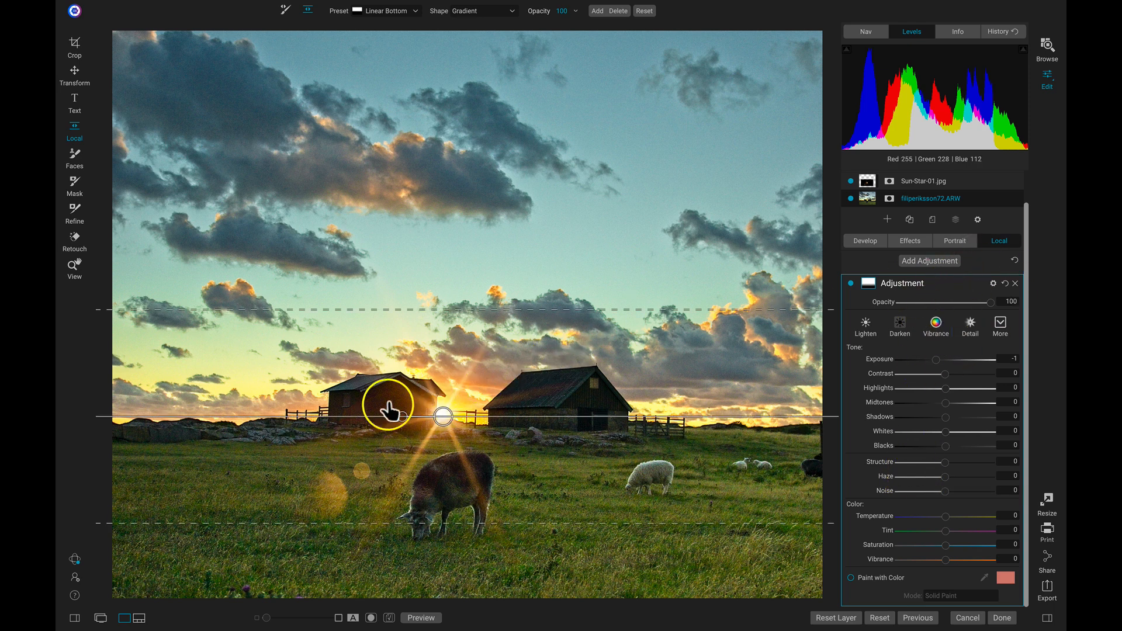
left_click_drag(443, 417, 443, 414)
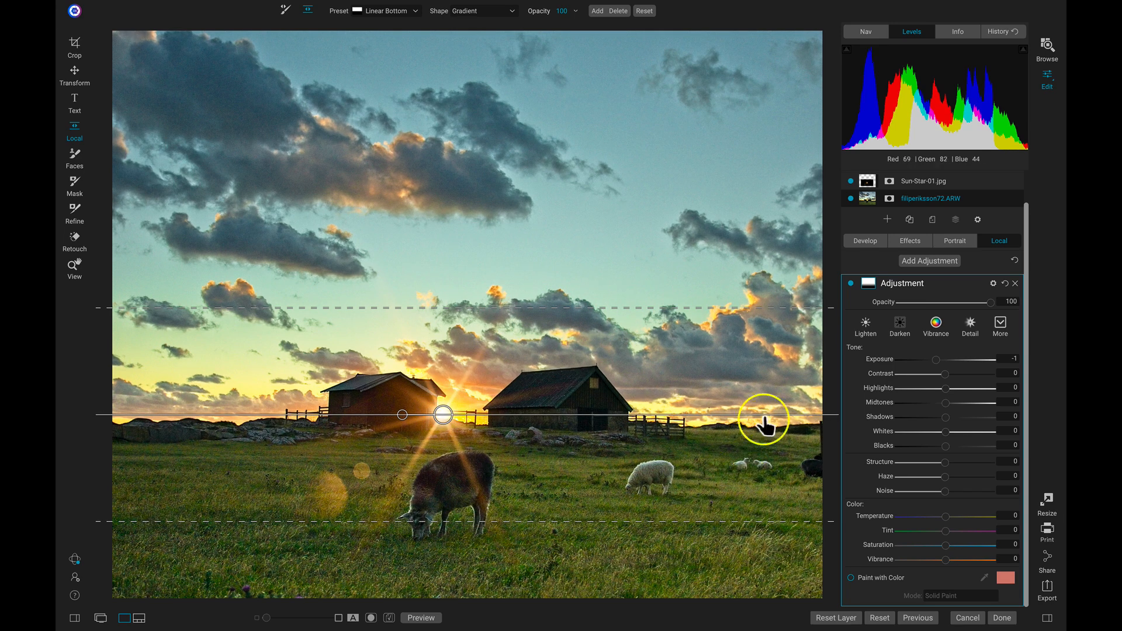
left_click(851, 283)
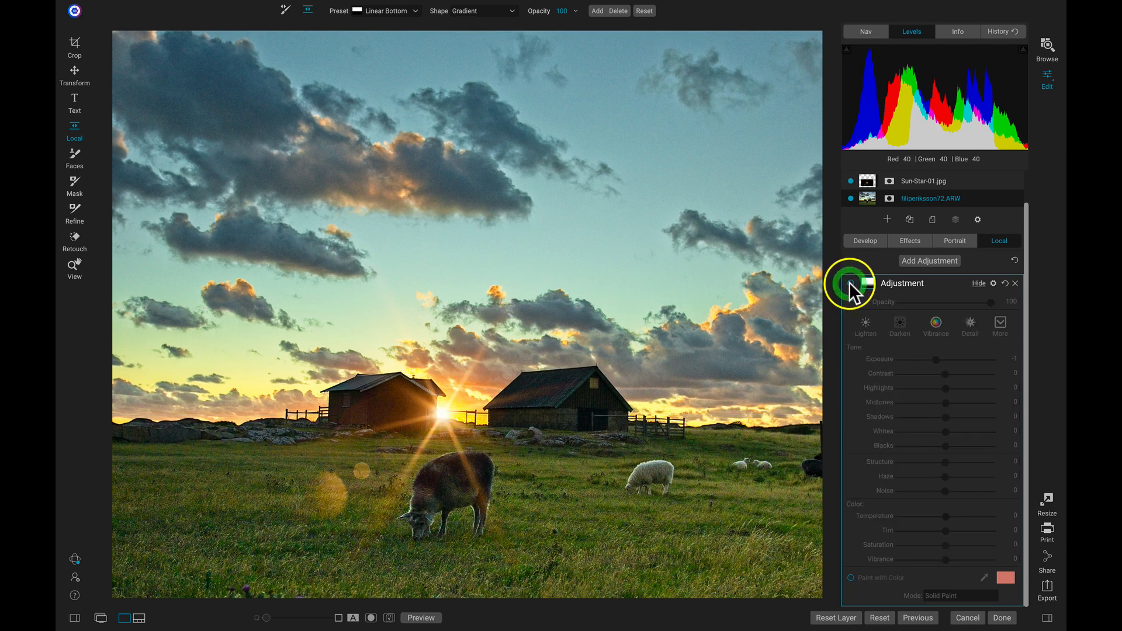
left_click(851, 283)
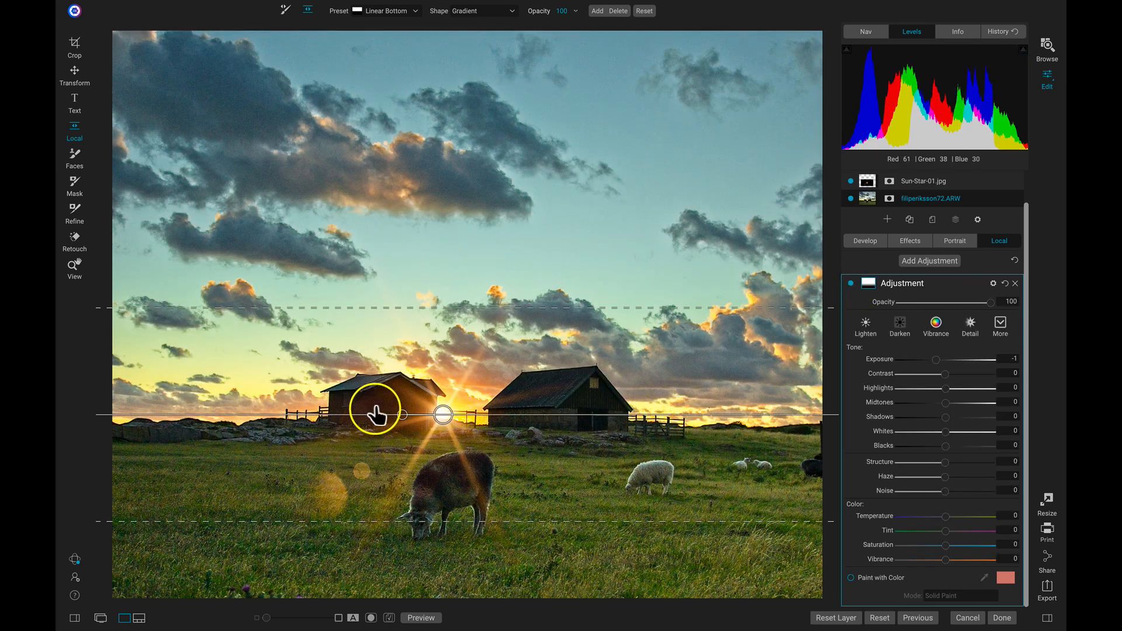
In the local adjustment's blending options, set the protection for Shadows to 46 and Skin to 56.
left_click(993, 283)
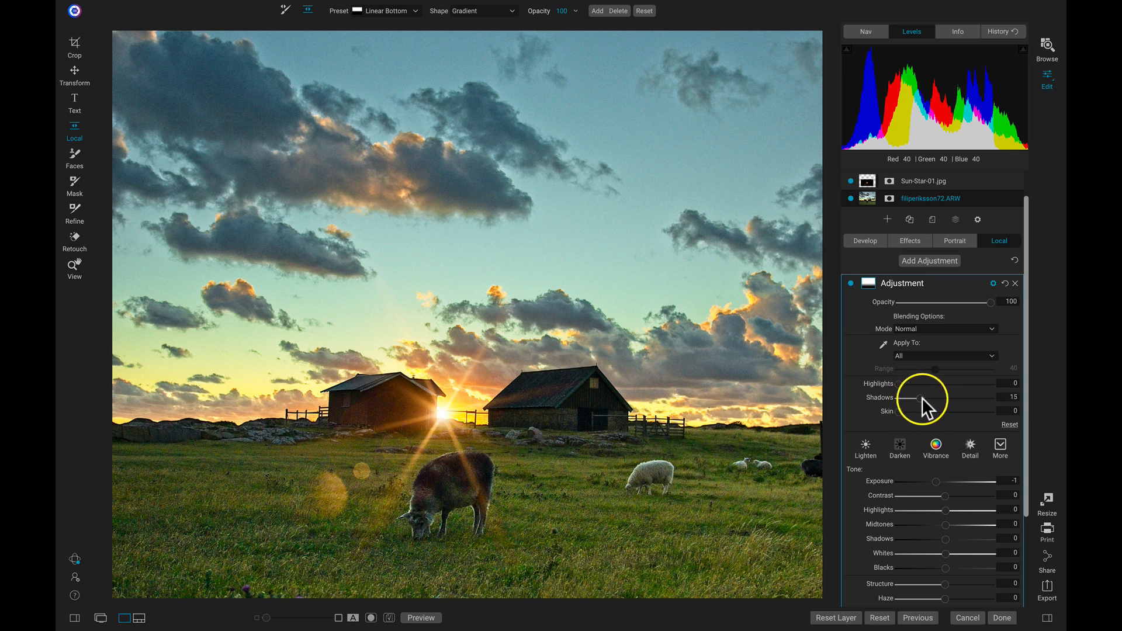
left_click_drag(1001, 399, 964, 395)
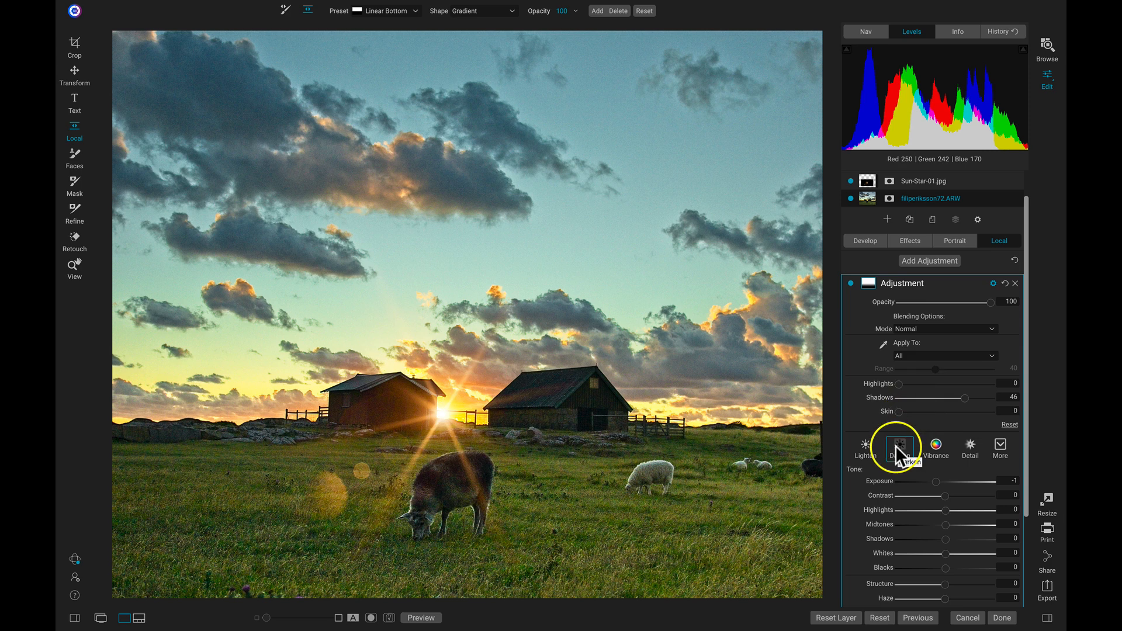
left_click(899, 412)
left_click_drag(898, 413, 946, 411)
left_click(950, 412)
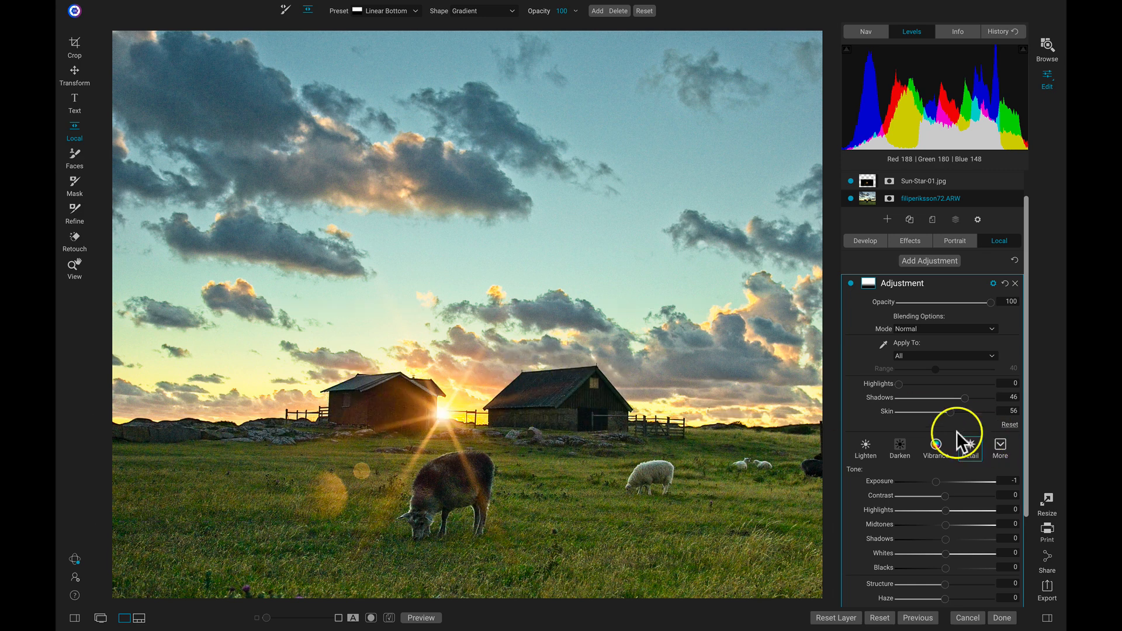
Compare the photo with and without the gradient local adjustment.
mouse_move(443, 409)
left_mouse_down()
mouse_move(435, 398)
mouse_move(442, 412)
left_mouse_up()
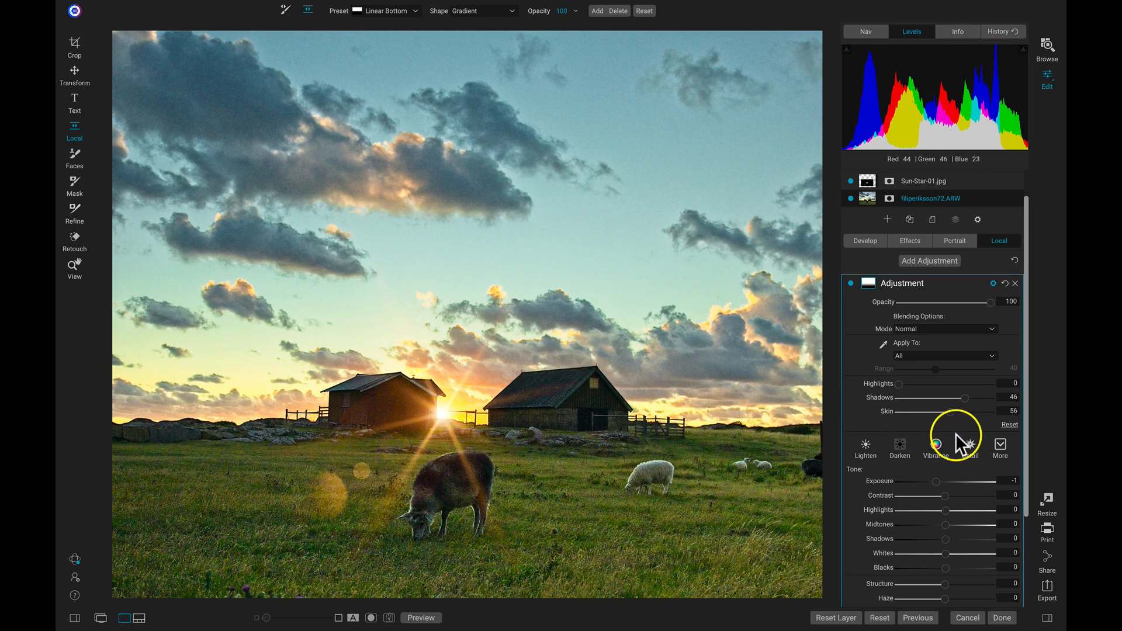
left_click(851, 283)
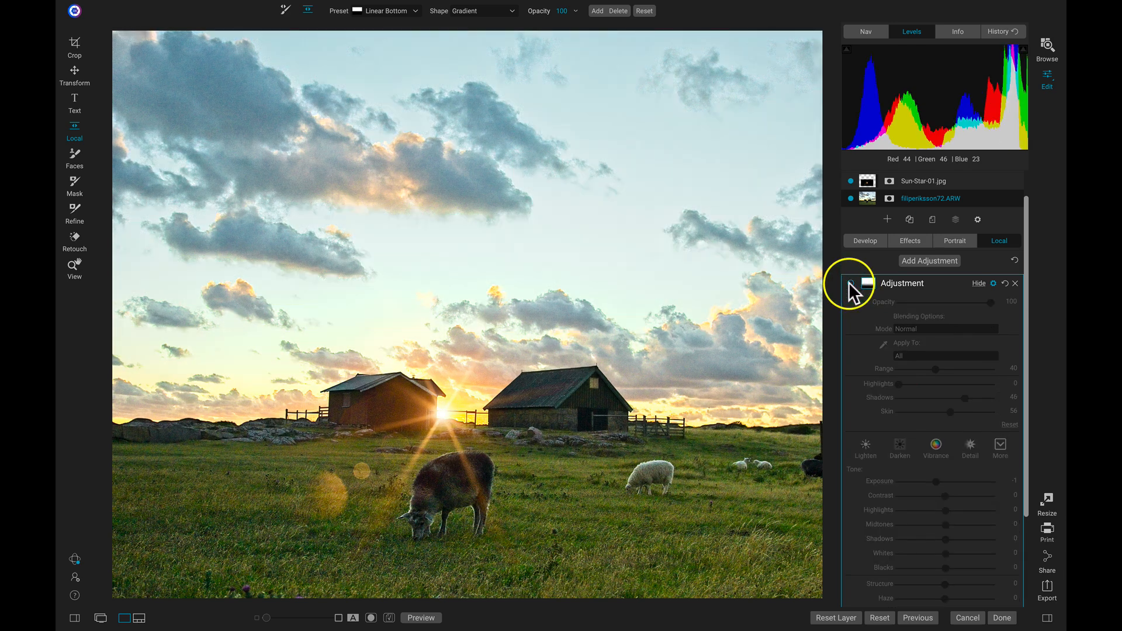
left_click(850, 282)
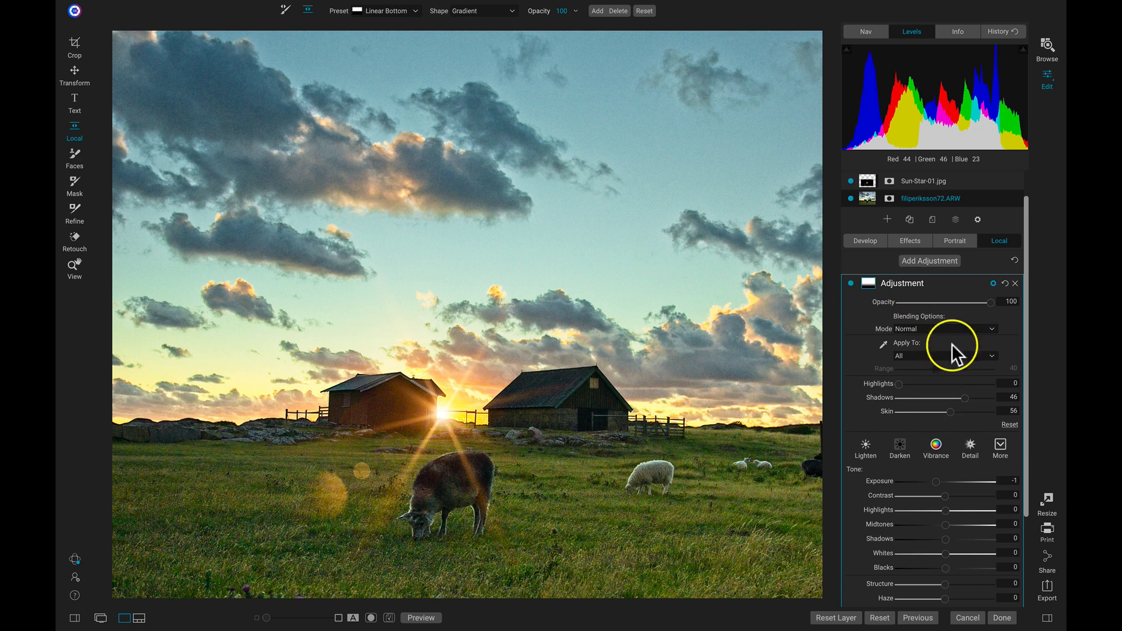
Create a new stamped layer above the sun star layer and rename it "Final composite".
scroll(962, 336, "up", 3)
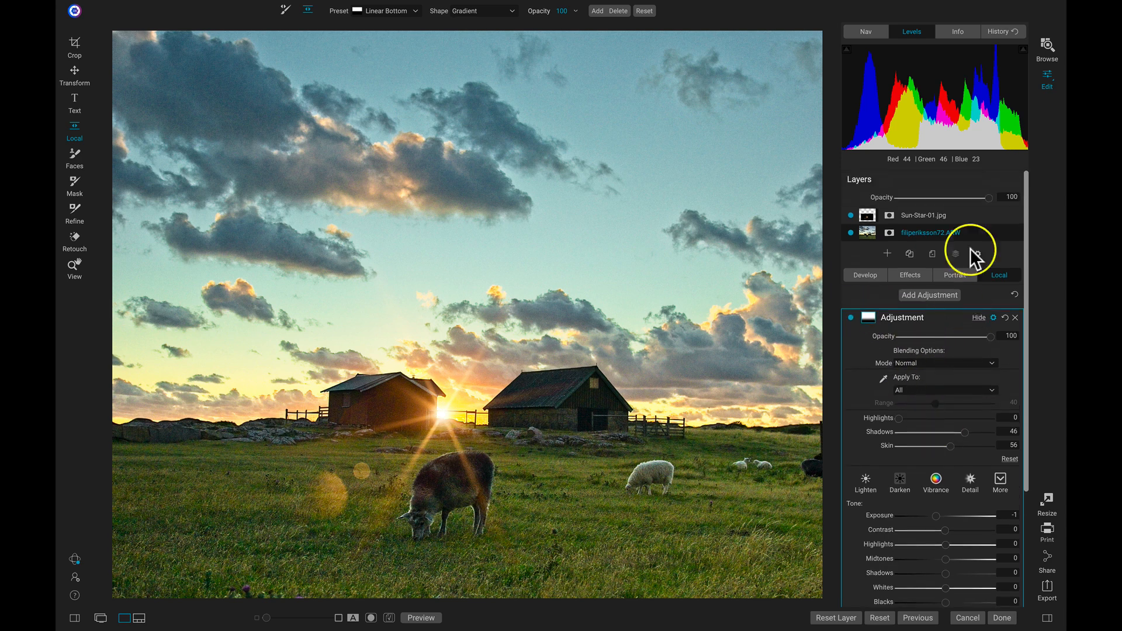
right_click(959, 214)
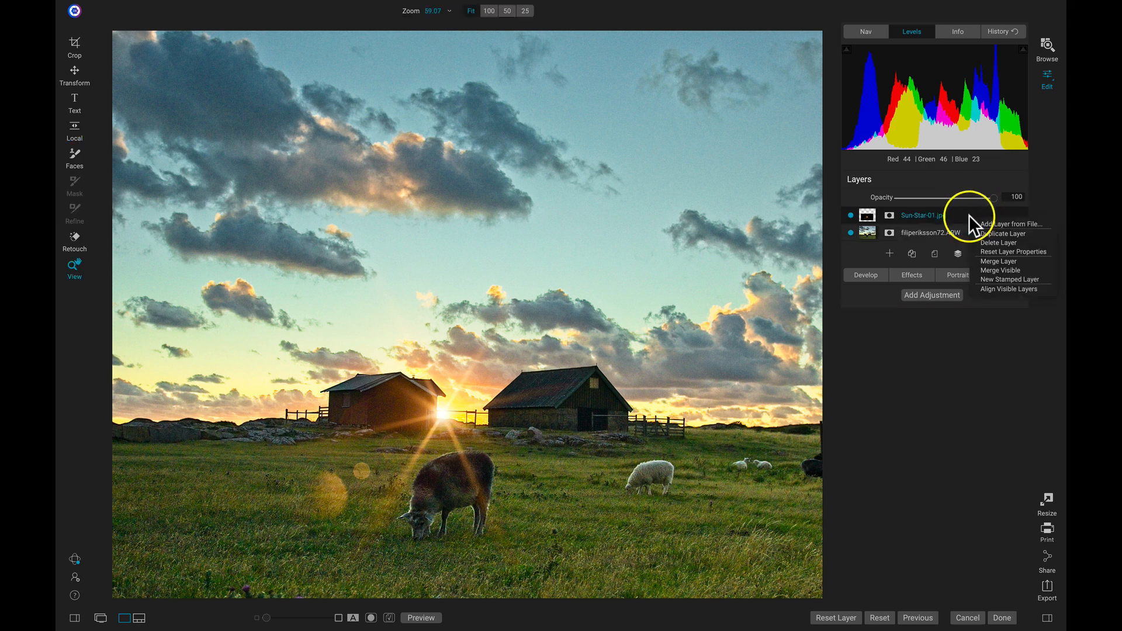
left_click(999, 278)
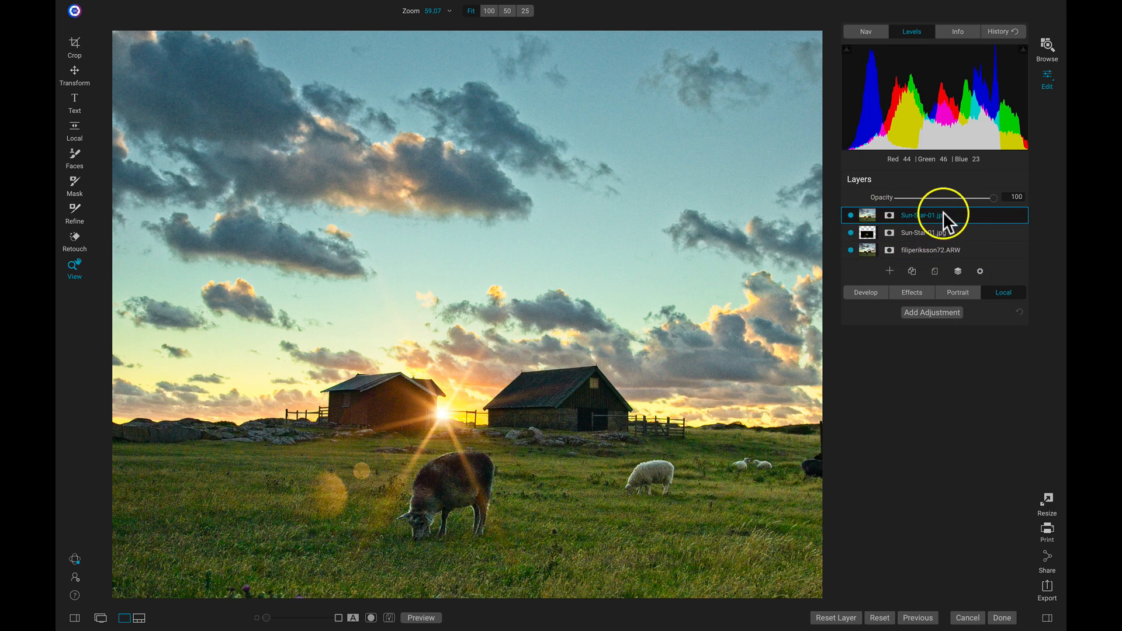
double_click(918, 213)
type("Final composite")
key("Return")
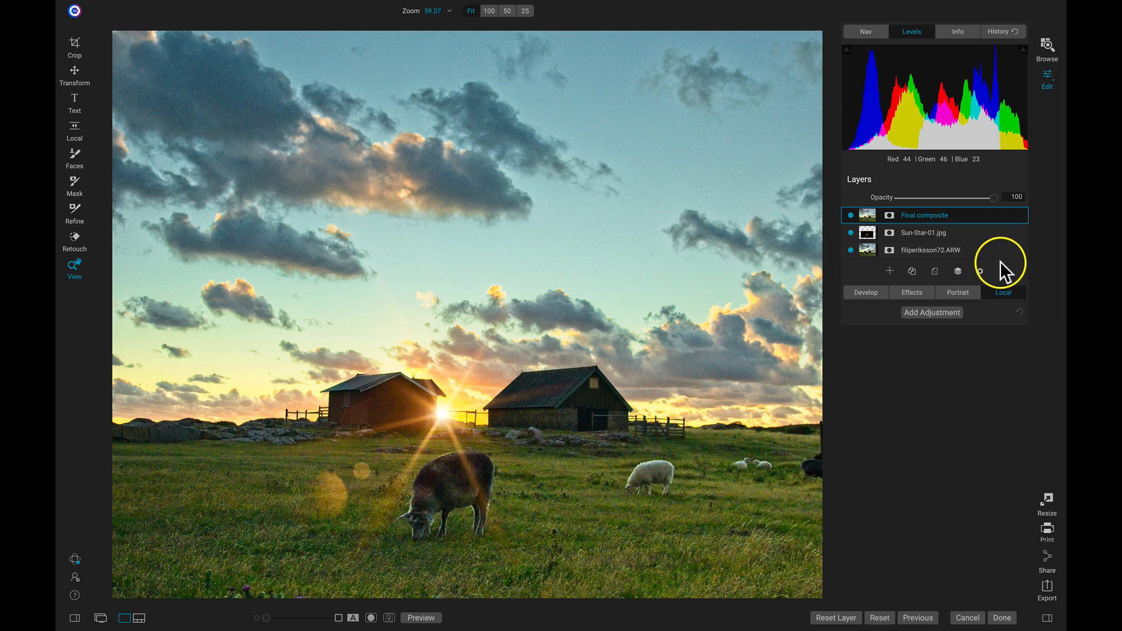
Add the Sunshine filter to the Final composite layer, compare it on and off, and set its Warmth to 65.
left_click(900, 293)
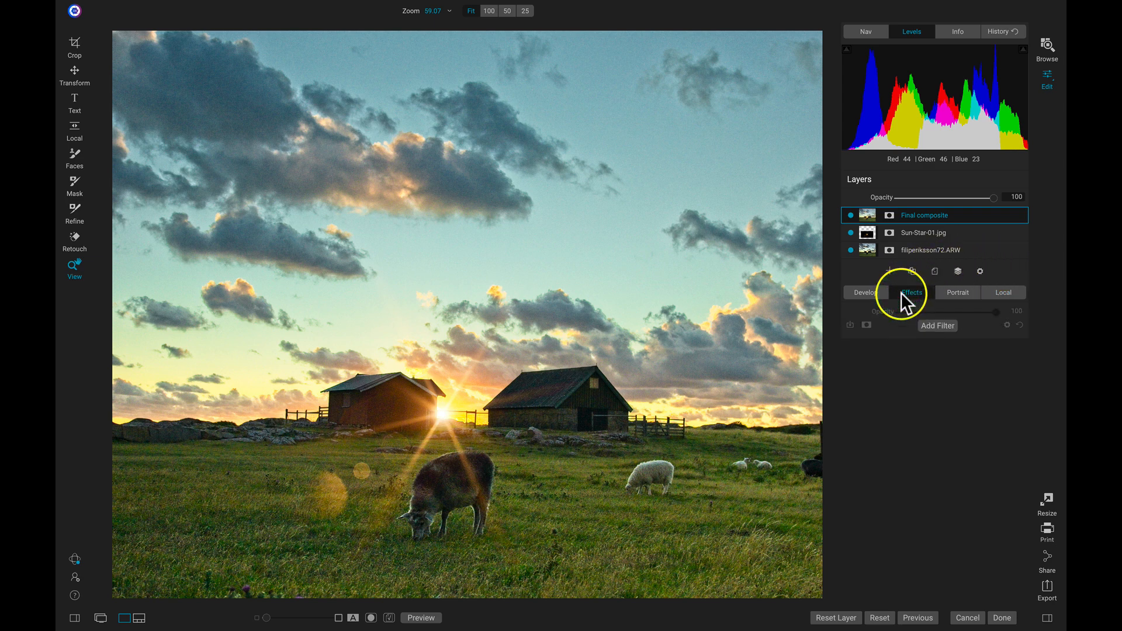
left_click(933, 325)
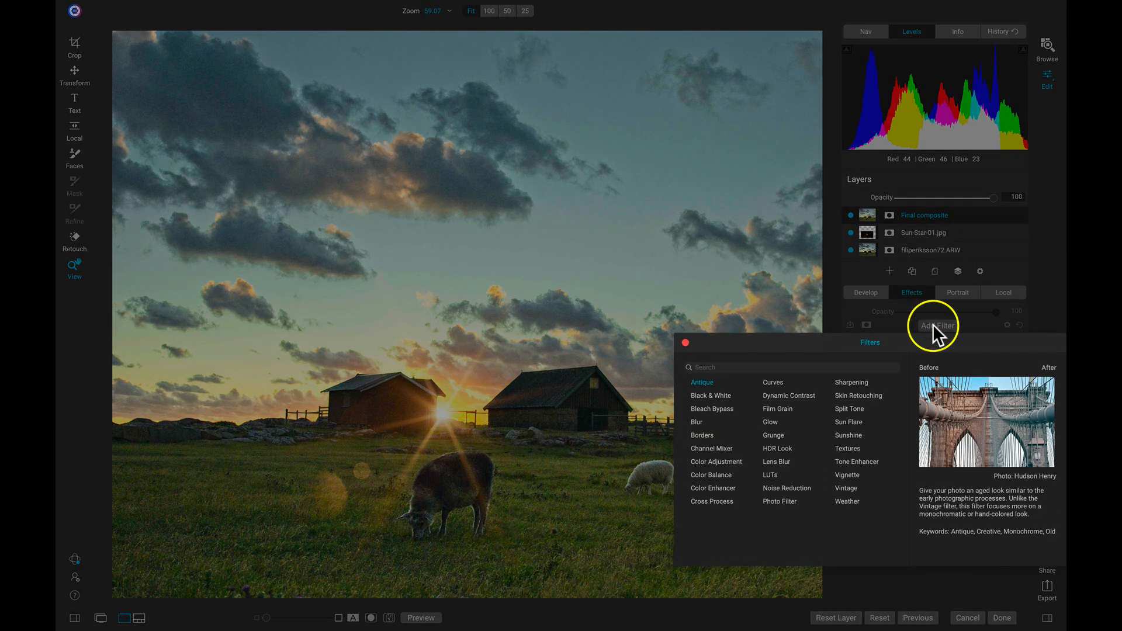
left_click(850, 433)
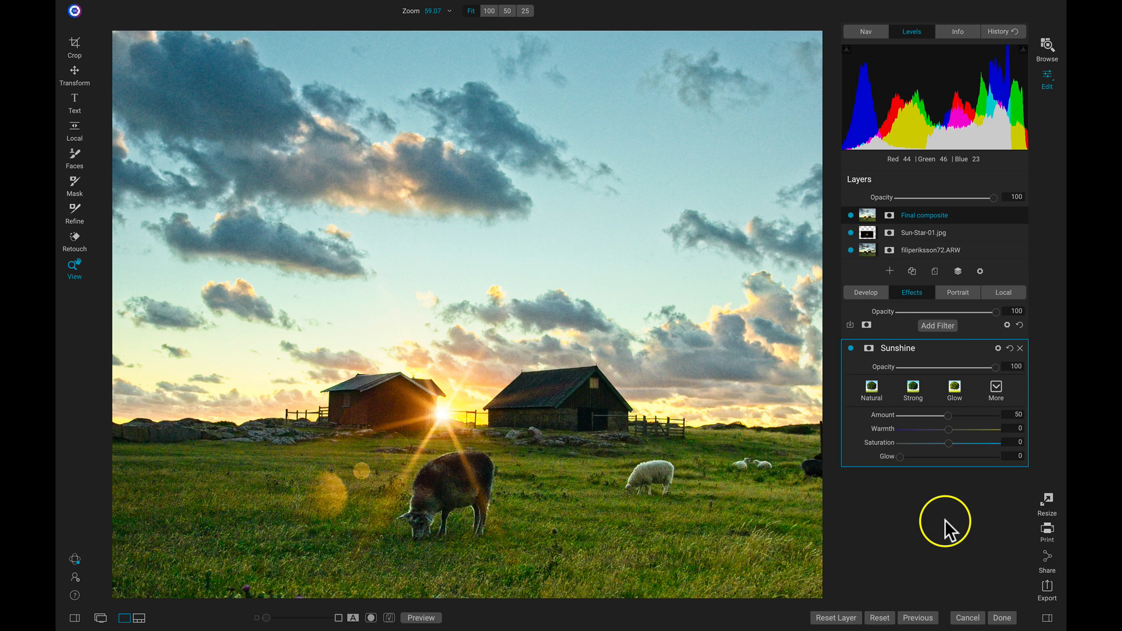
left_click(851, 347)
left_click(850, 348)
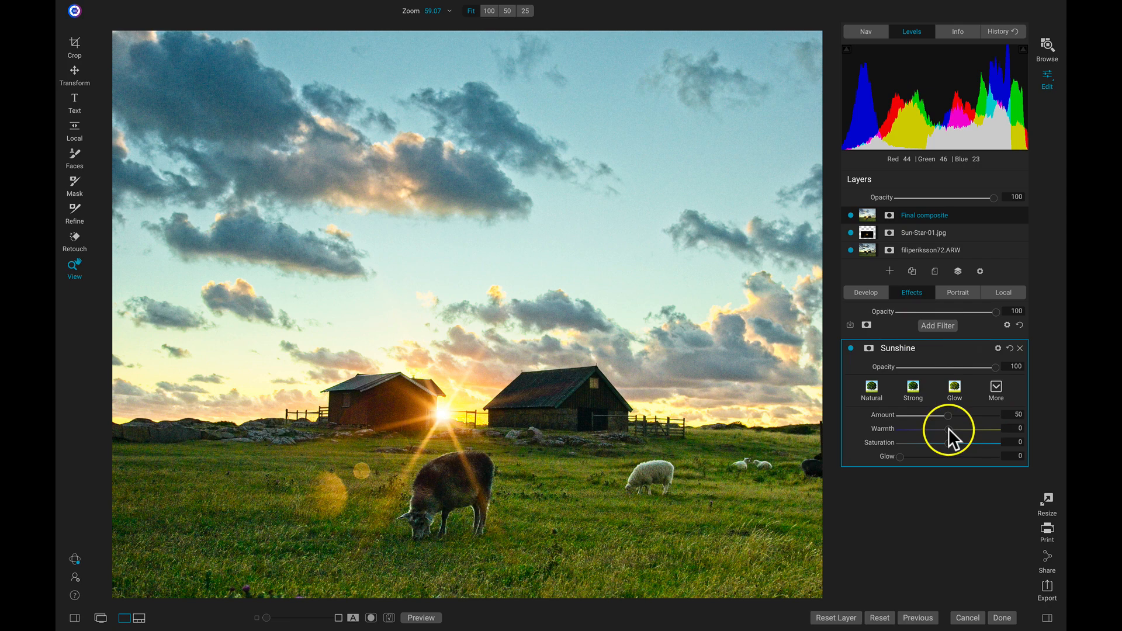
mouse_move(953, 428)
left_mouse_down()
mouse_move(997, 427)
mouse_move(988, 429)
left_mouse_up()
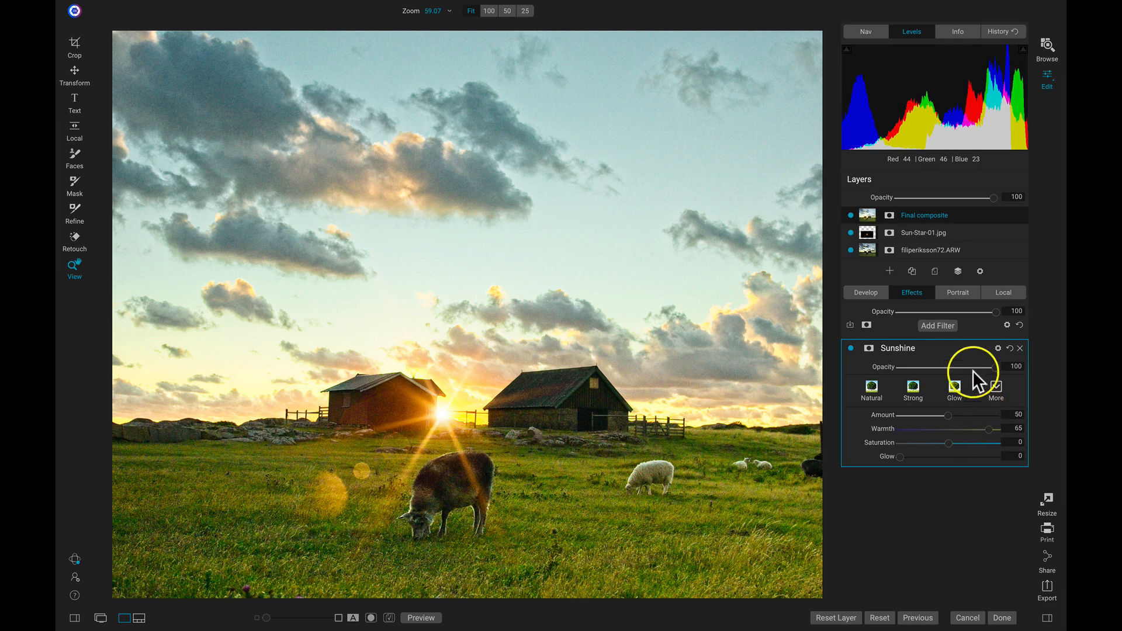
Add a Vignette filter to the Final composite layer with the Big Softy preset and reduce its opacity to 45.
left_click(939, 326)
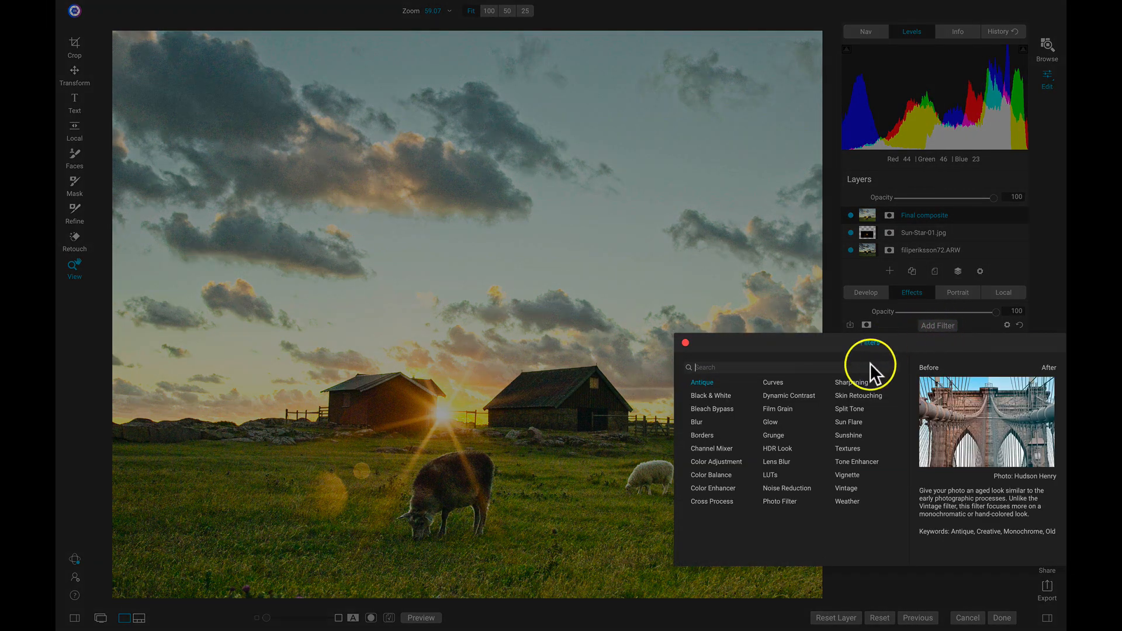
left_click(851, 475)
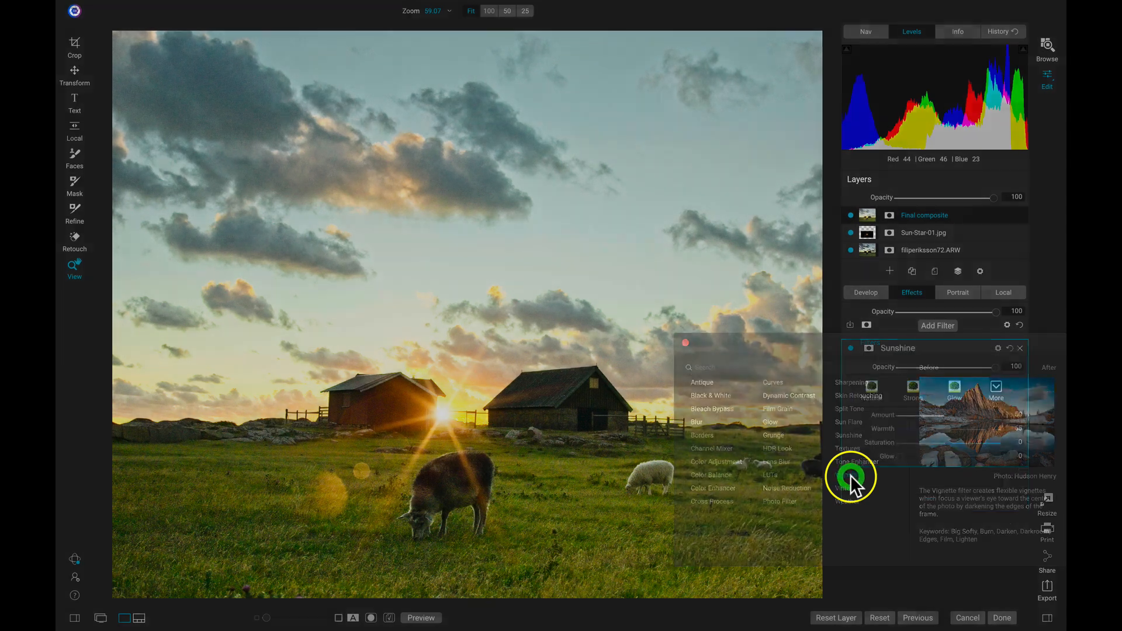
left_click(932, 388)
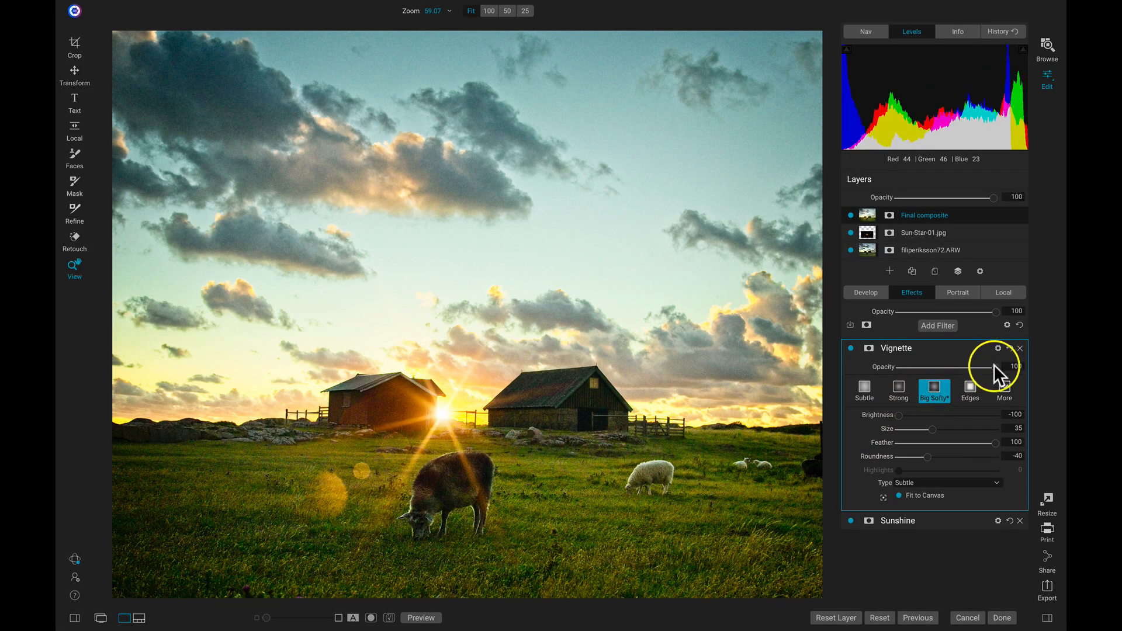
left_click_drag(993, 367, 942, 366)
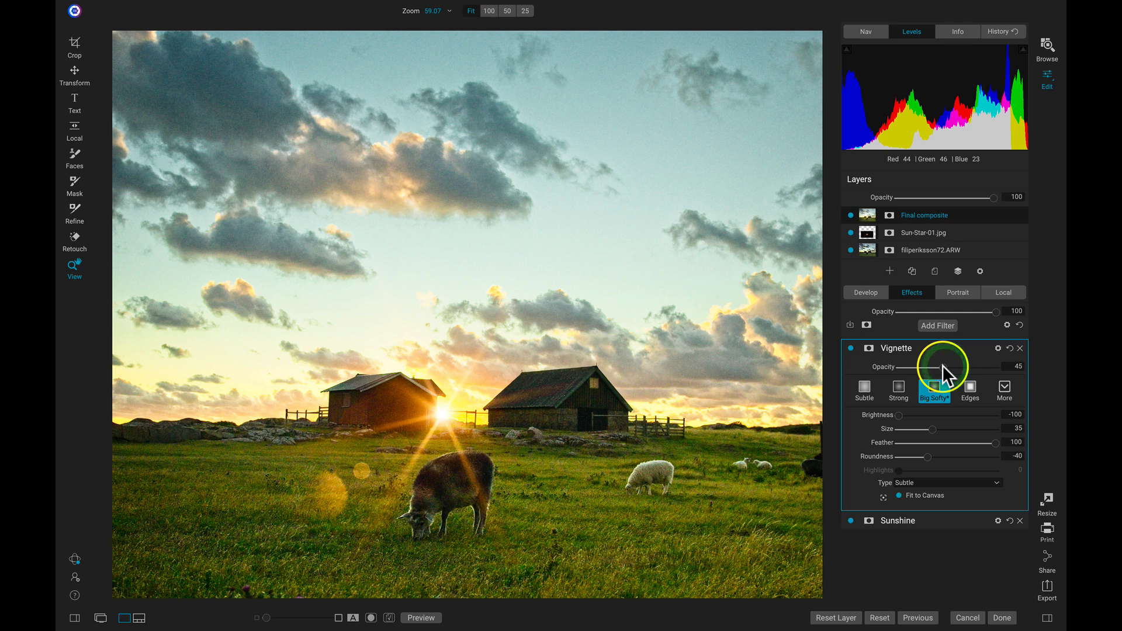
Compare the photo with and without the Vignette, and with and without all of the Final composite layer's effects.
left_click(850, 347)
left_click(850, 347)
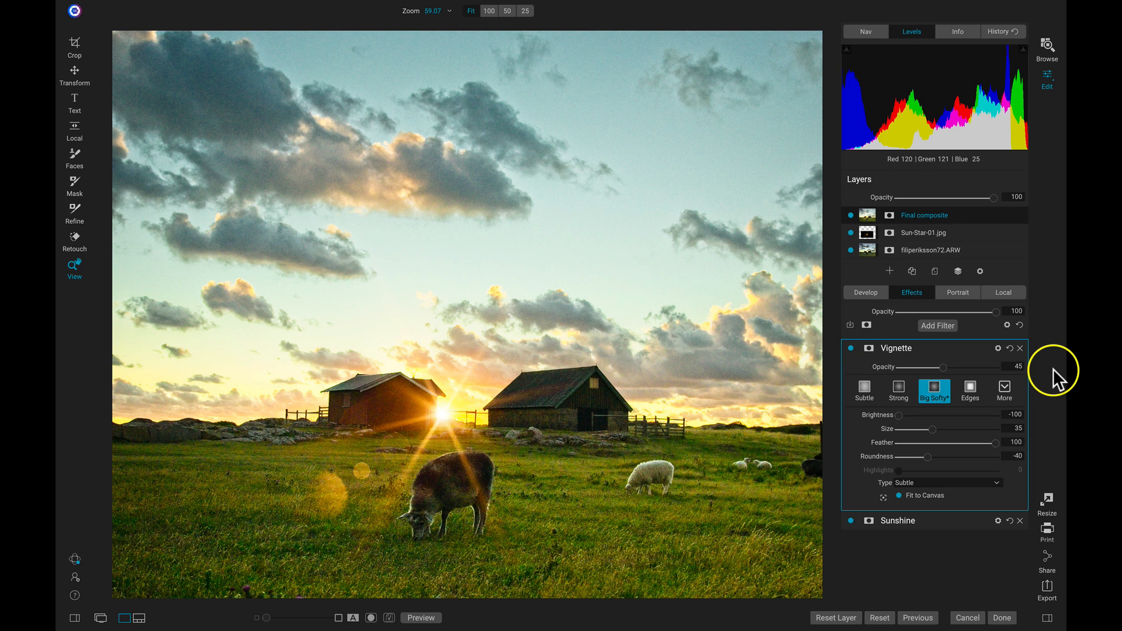
key("backslash")
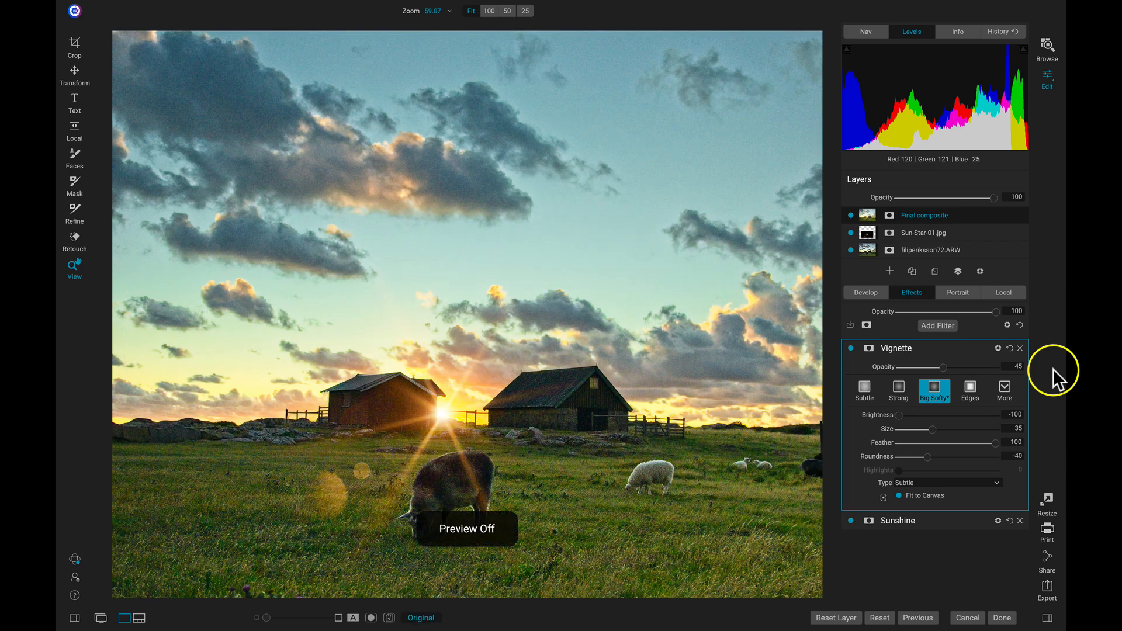
key("backslash")
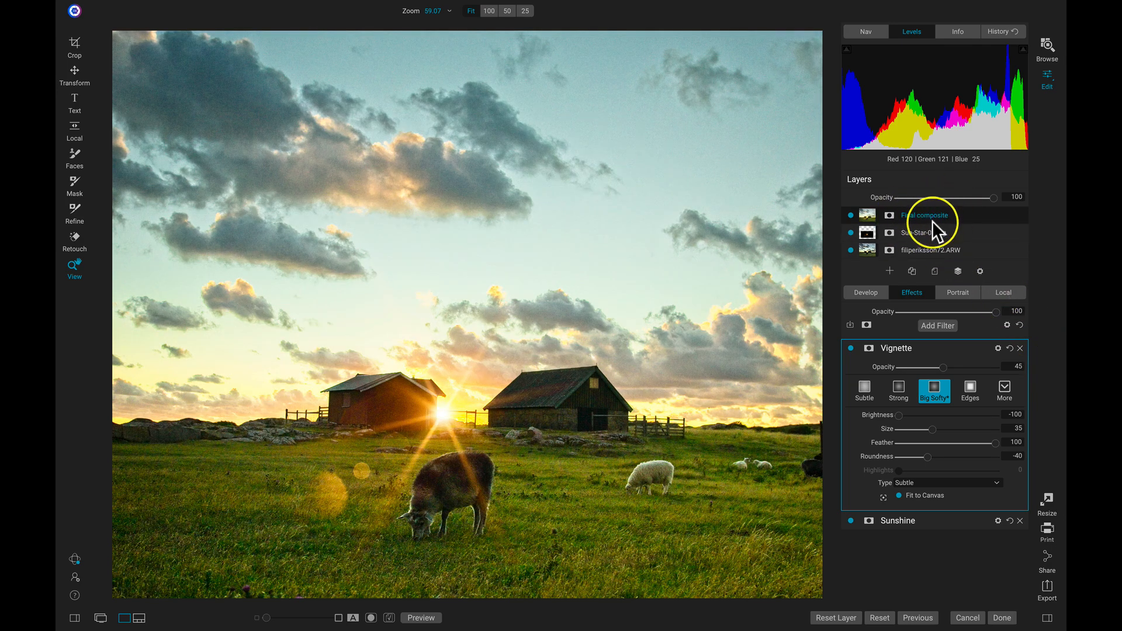
Hide the Final composite and sun star layers and turn off the base photo layer's preview to view the unedited raw image.
left_click(850, 215)
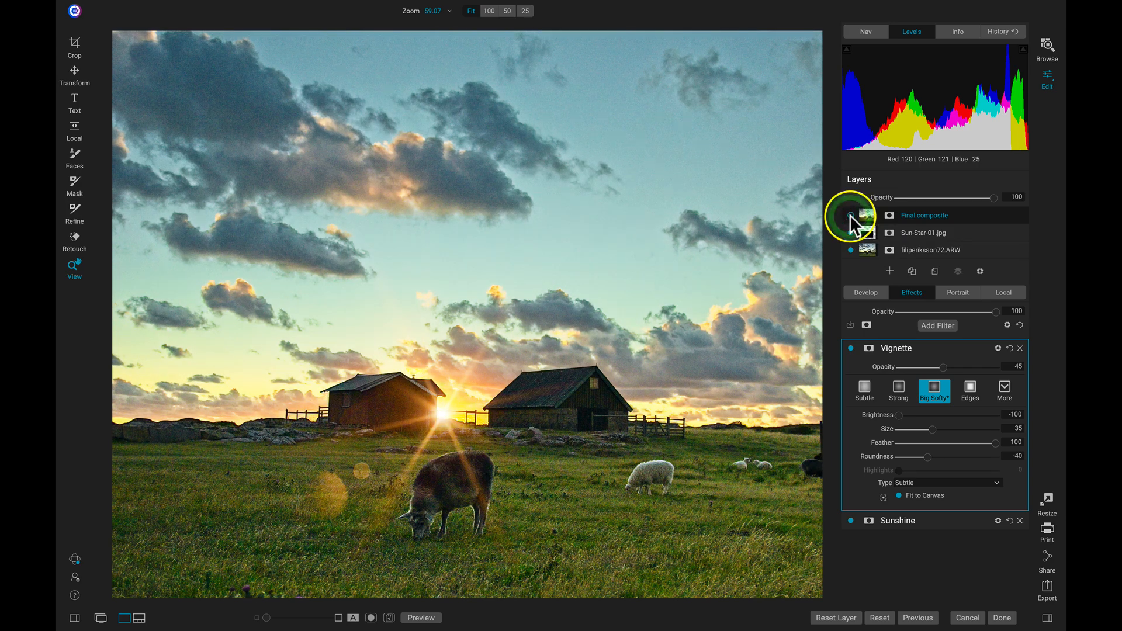
left_click(851, 233)
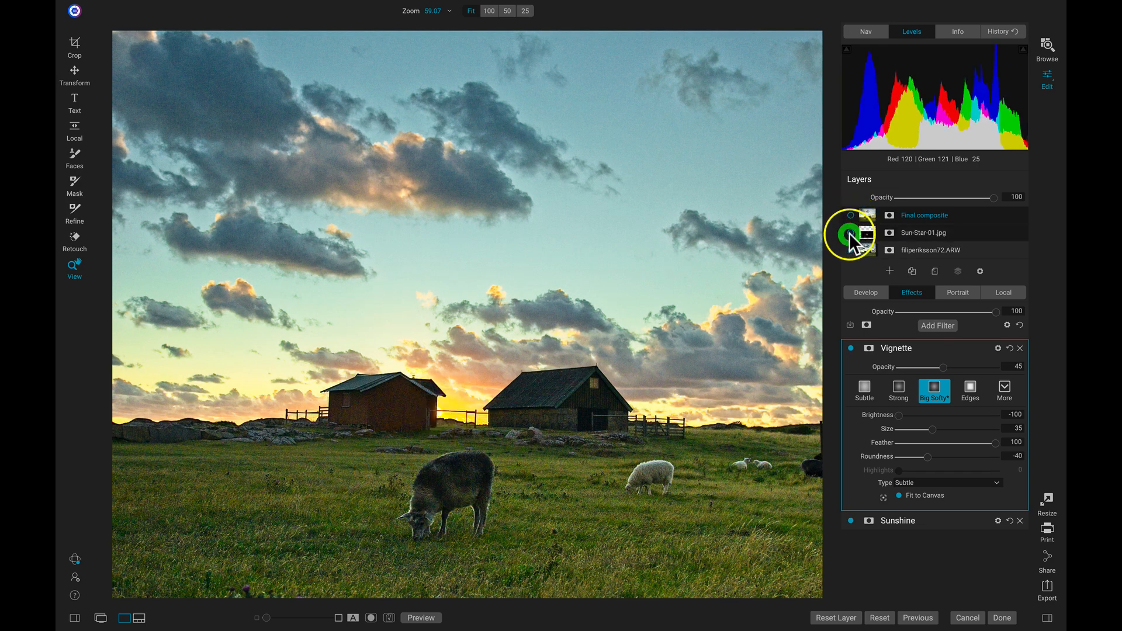
left_click(894, 248)
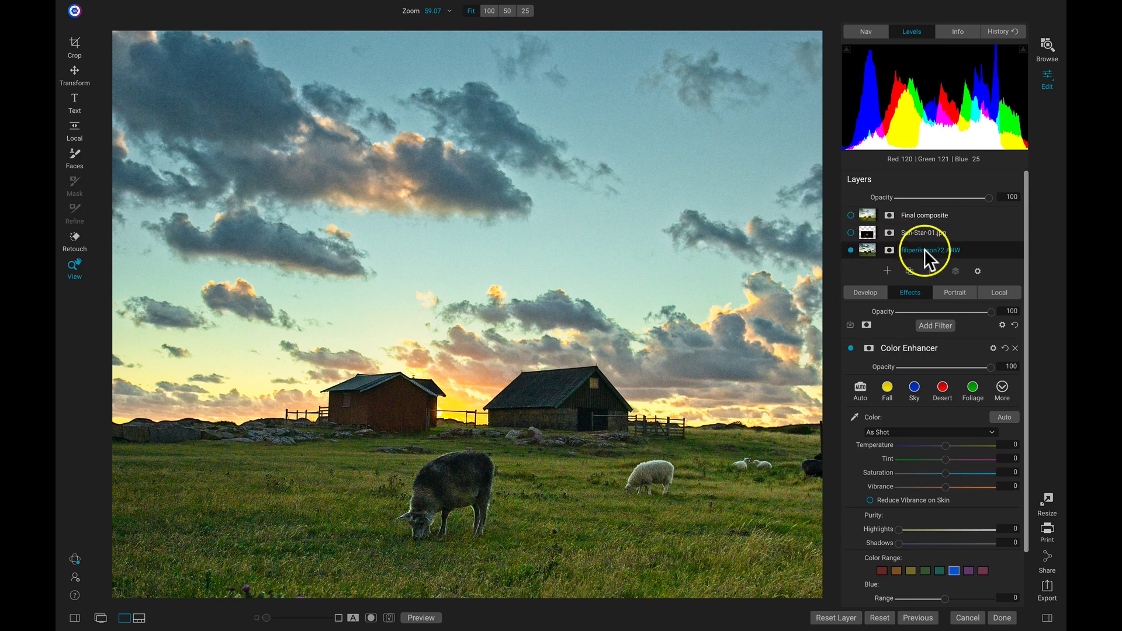
key("backslash")
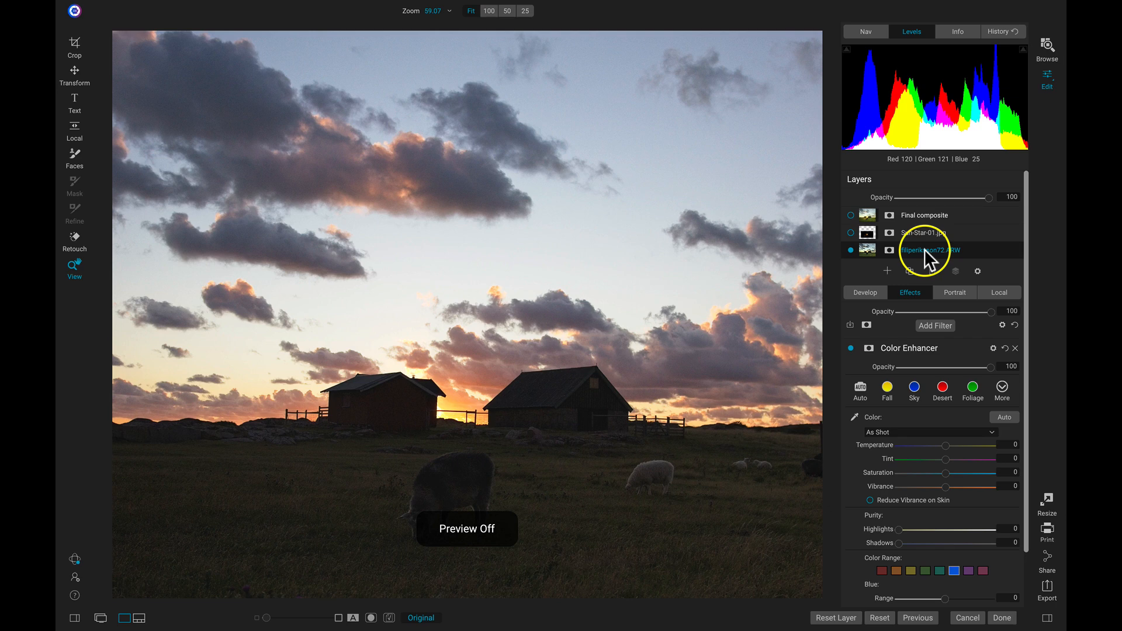
Toggle the Final composite layer's visibility to compare the finished edit with the original photo, leaving it visible.
left_click(851, 215)
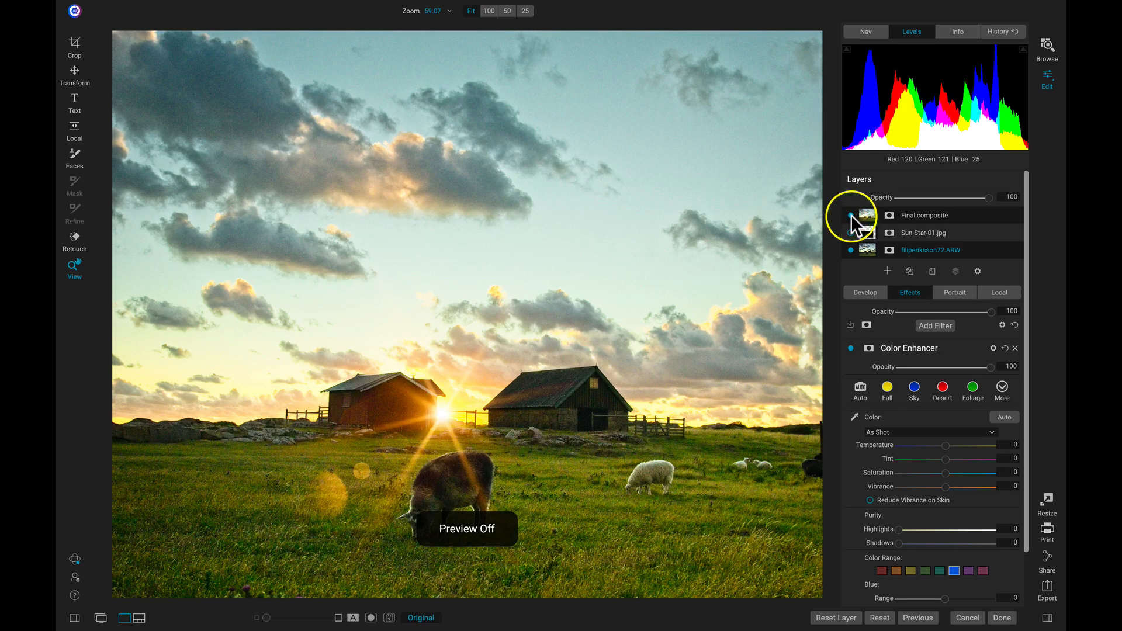
left_click(851, 215)
left_click(851, 215)
left_click(851, 215)
left_click(851, 215)
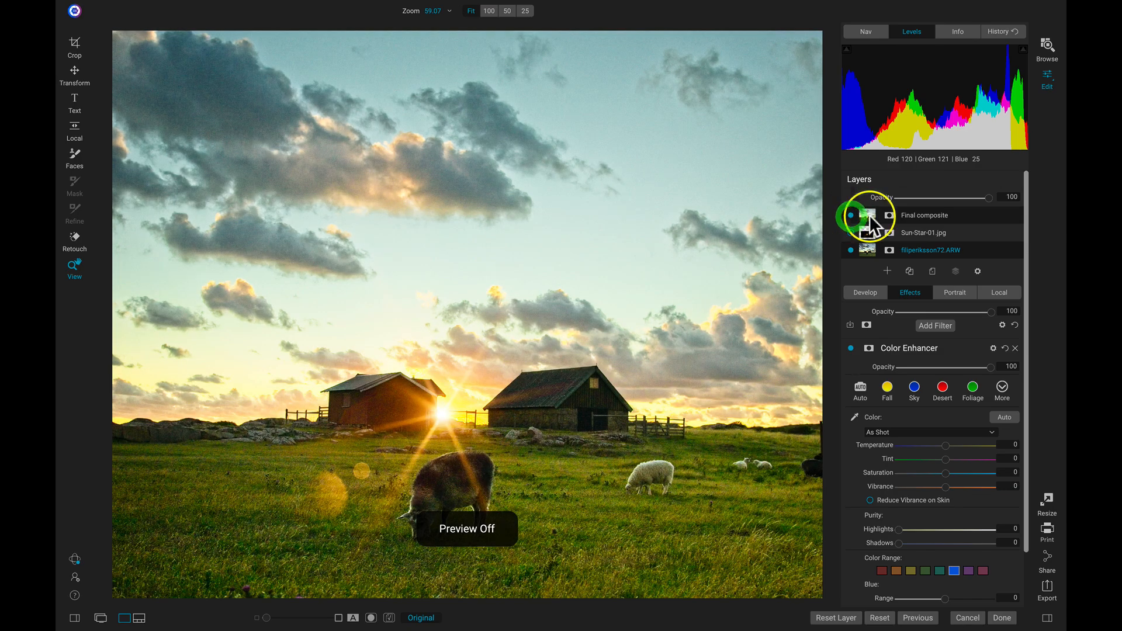